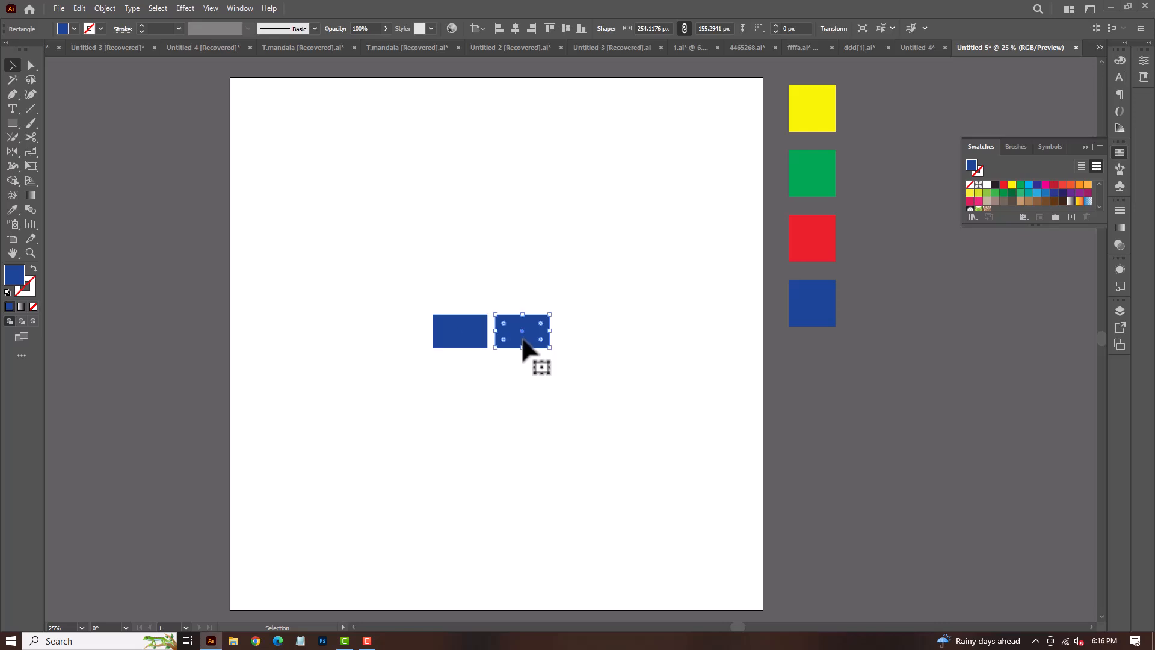
# - Repeat the blue rectangle copy to complete a row of three and group the row
pyautogui.hotkey('ctrl', 'd')
pyautogui.moveTo(379, 284); pyautogui.dragTo(579, 382)
pyautogui.hotkey('ctrl', 'g')
# - Copy the three-rectangle row downward with even gaps to make six rows, and group them as one grid
pyautogui.hotkey('ctrl', 'd')
pyautogui.hotkey('ctrl', 'd')
pyautogui.hotkey('ctrl', 'd')
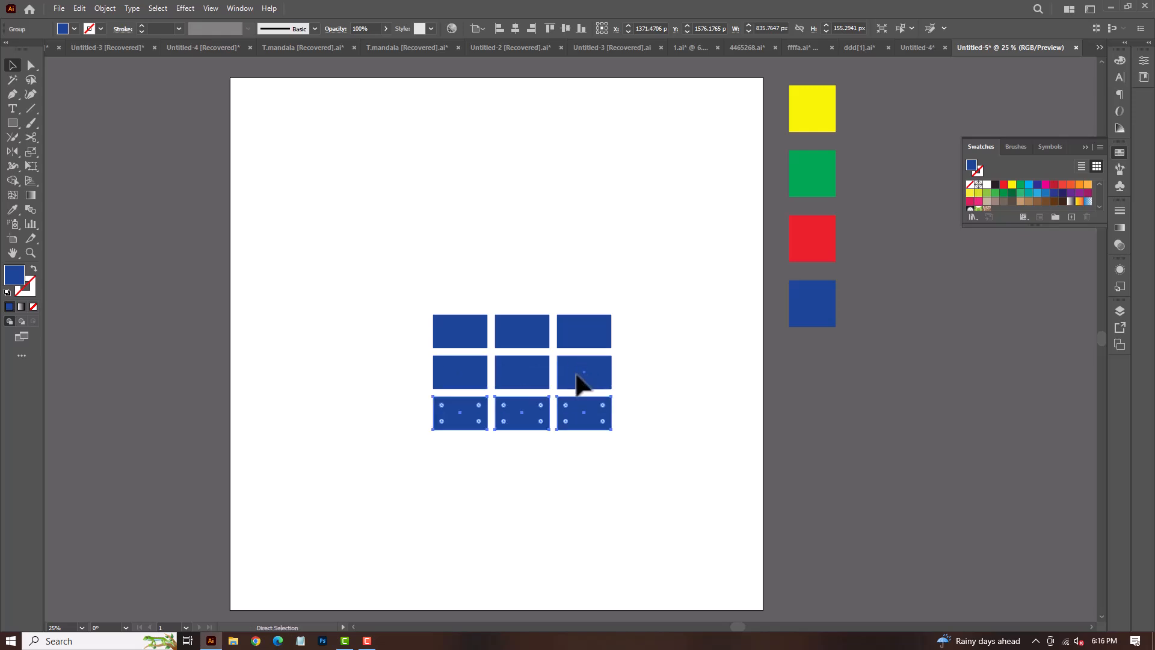
pyautogui.hotkey('ctrl', 'd')
pyautogui.click(405, 346)
pyautogui.moveTo(381, 306); pyautogui.dragTo(521, 530)
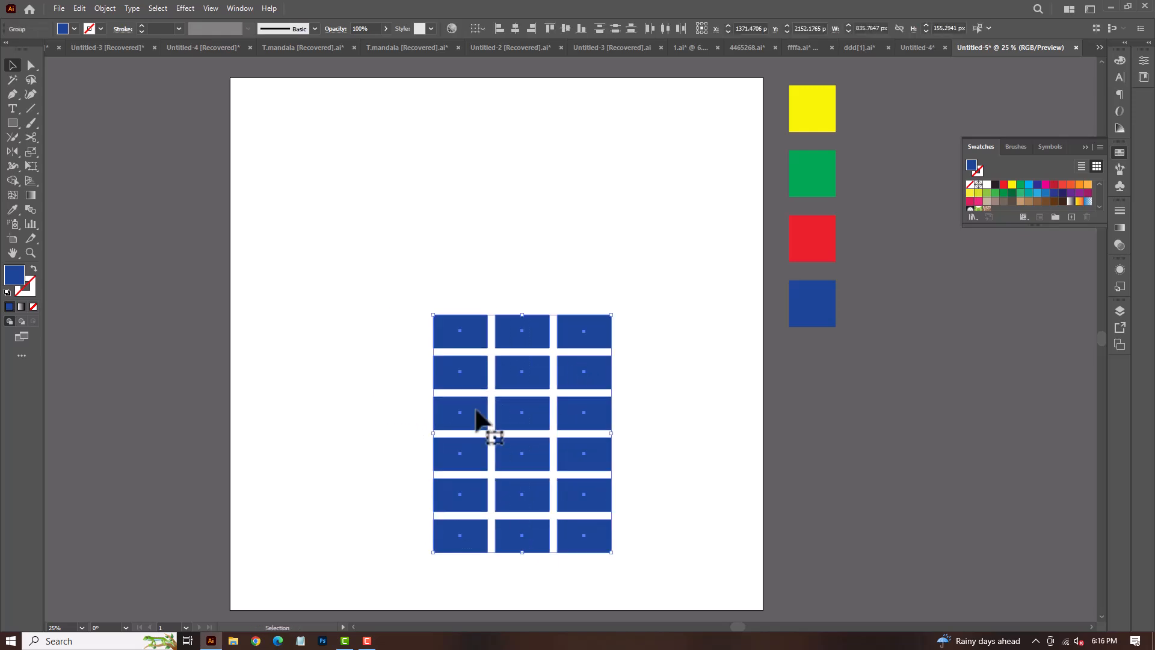
pyautogui.hotkey('ctrl', 'g')
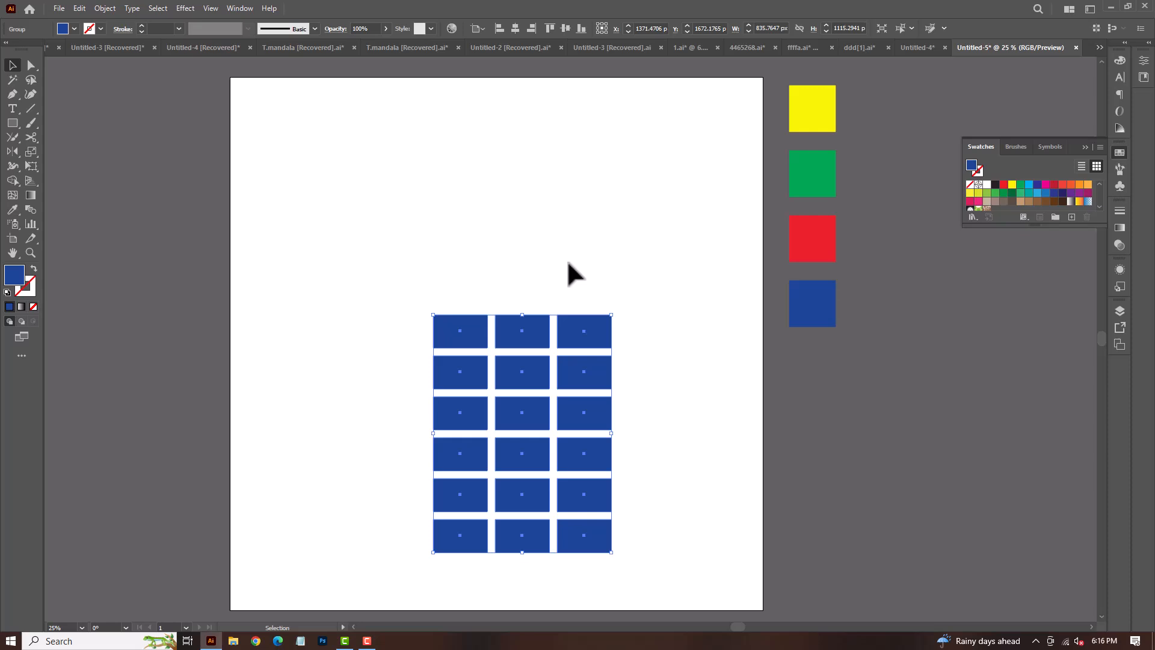
# - Centre the grid horizontally on the artboard and align it to the artboard's bottom edge
pyautogui.click(515, 28)
pyautogui.click(581, 29)
pyautogui.click(565, 201)
# - Duplicate the grid upward and align the copy to the artboard's horizontal centre and top edge
pyautogui.moveTo(511, 405); pyautogui.dragTo(513, 162)
pyautogui.click(515, 29)
pyautogui.click(555, 28)
pyautogui.click(688, 227)
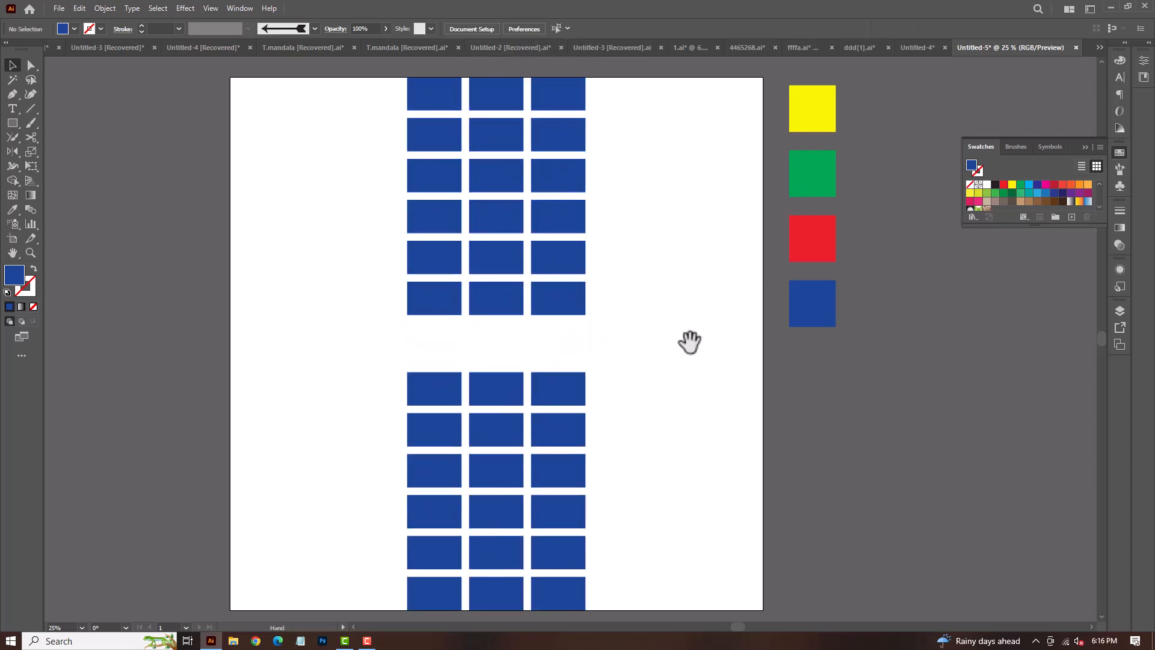
# - Draw a blue square about 700 px wide between the two grids and centre it vertically on the artboard
pyautogui.click(12, 122)
pyautogui.moveTo(496, 351); pyautogui.dragTo(572, 380)
pyautogui.press('v')
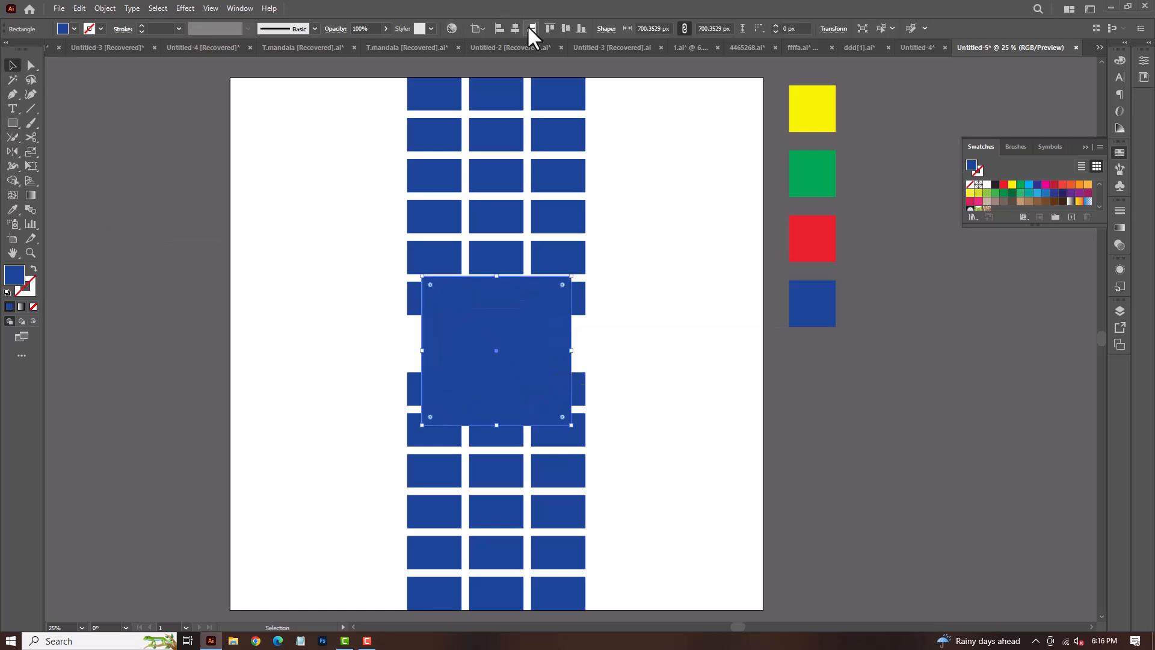
pyautogui.click(565, 30)
pyautogui.click(707, 298)
# - Scale both grids proportionally to about 649 by 866 px, keeping them against the artboard's top and bottom edges, clear of the central square
pyautogui.click(568, 267)
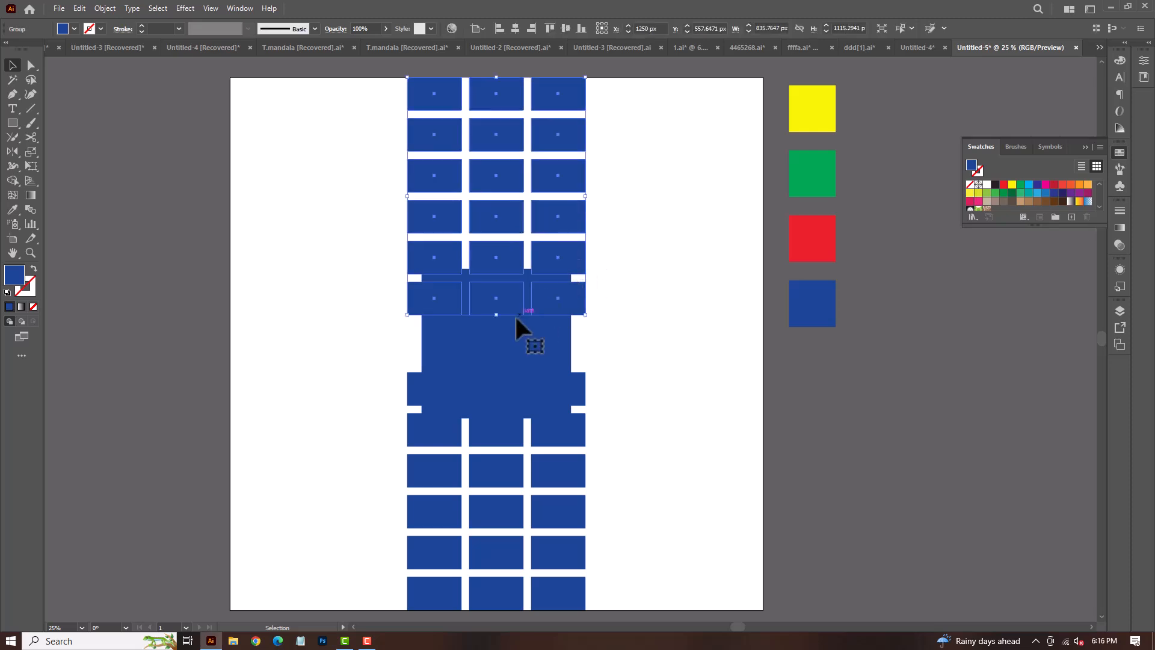
pyautogui.moveTo(499, 314); pyautogui.dragTo(497, 263)
pyautogui.click(497, 308)
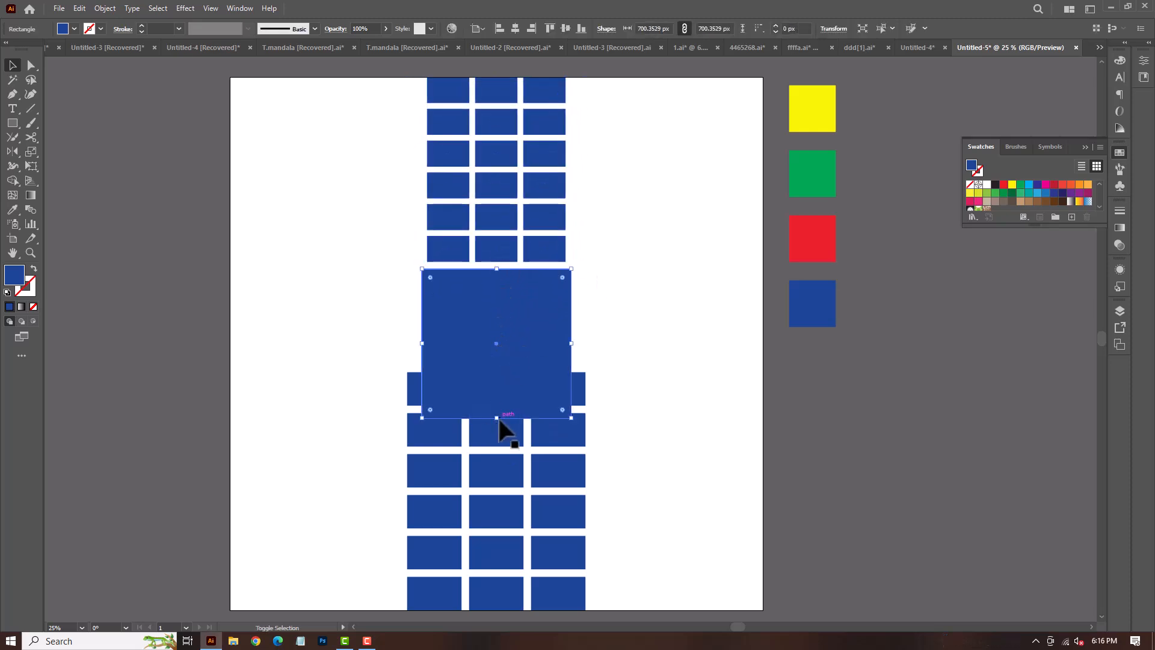
pyautogui.click(518, 431)
pyautogui.moveTo(496, 374); pyautogui.dragTo(496, 429)
# - Shrink the central square proportionally about its centre to match the width of the grids
pyautogui.click(498, 362)
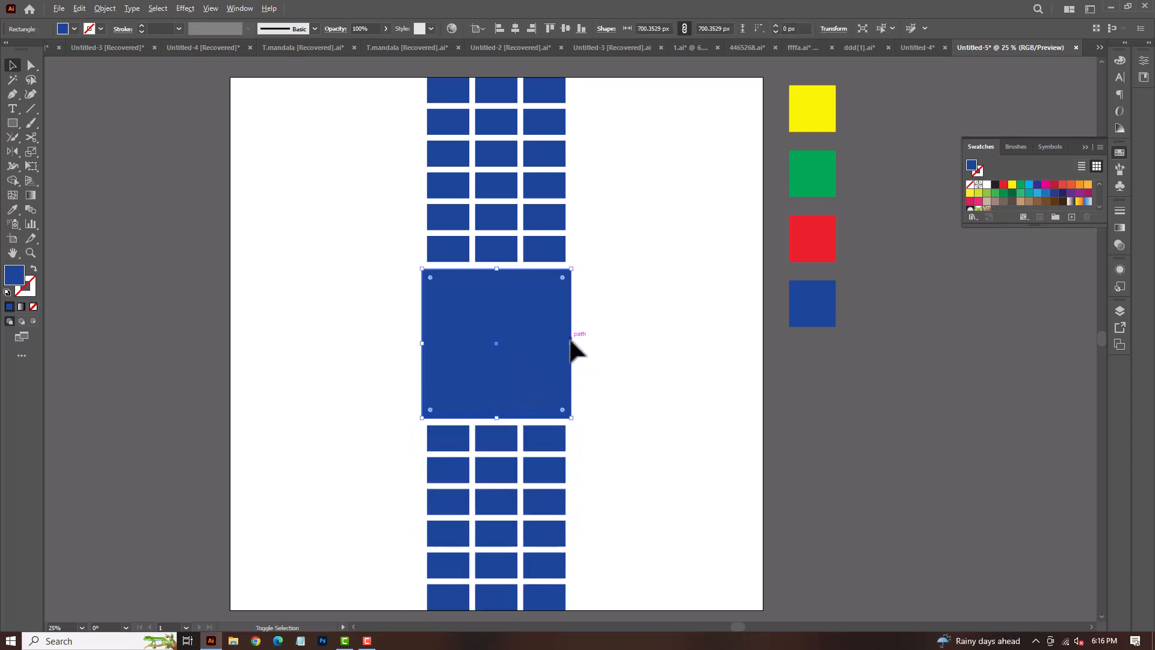
pyautogui.moveTo(571, 343); pyautogui.dragTo(566, 347)
pyautogui.click(576, 406)
pyautogui.click(527, 446)
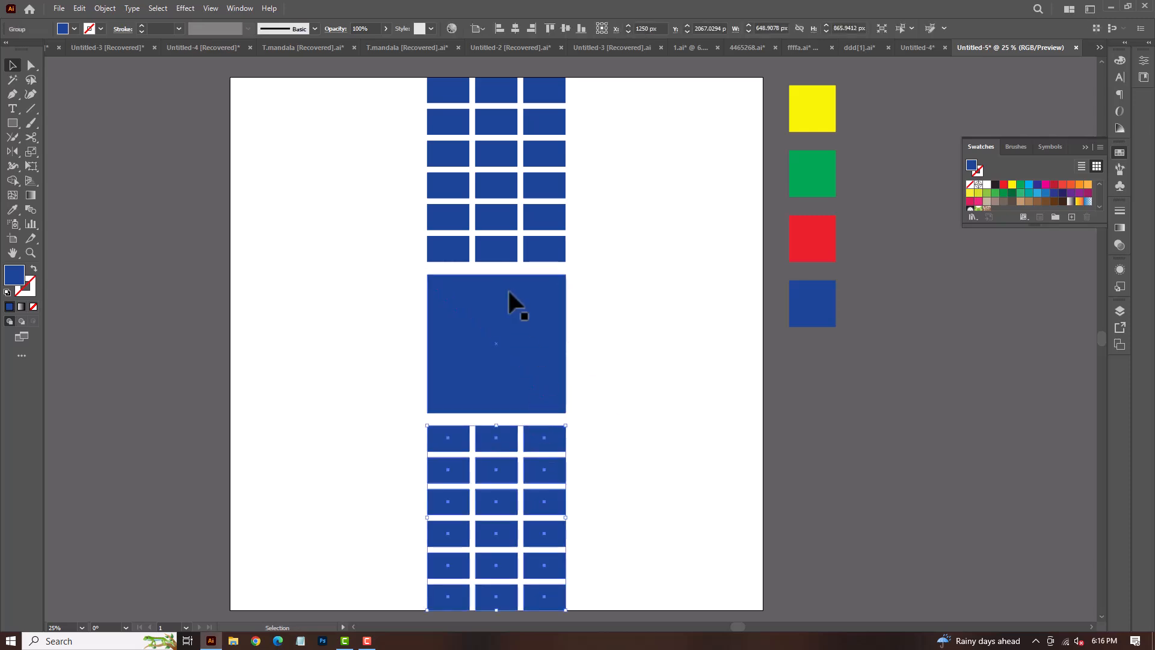
pyautogui.keyDown('shift'); pyautogui.click(502, 253); pyautogui.keyUp('shift')
pyautogui.press('a')
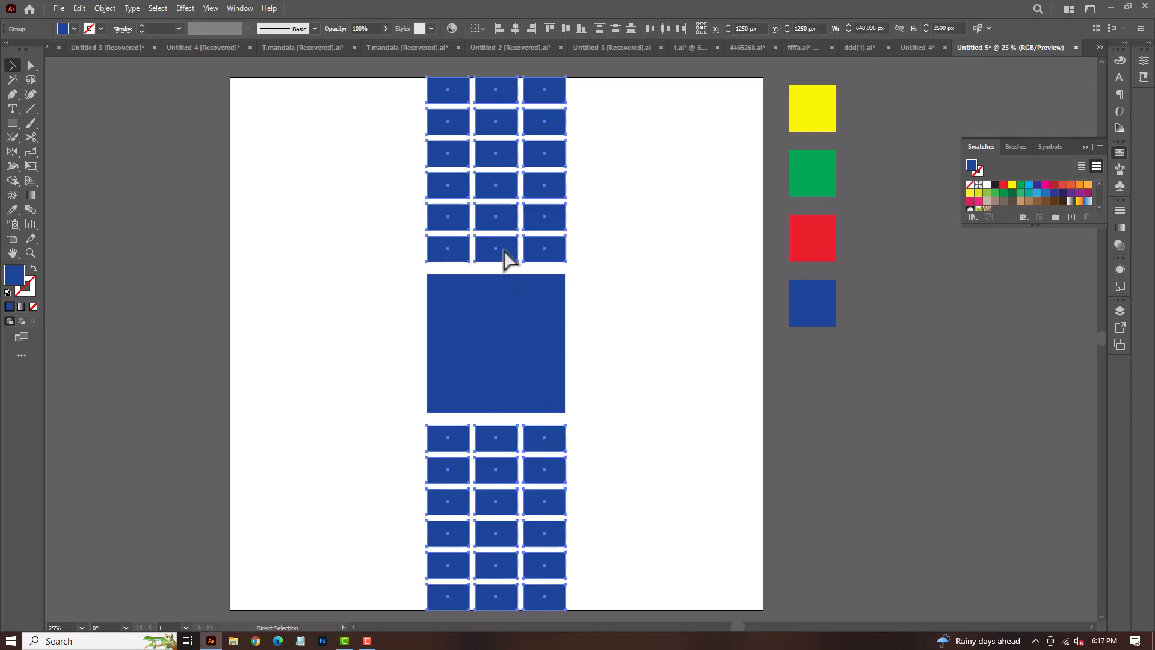
pyautogui.click(580, 280)
pyautogui.click(500, 253)
pyautogui.click(665, 348)
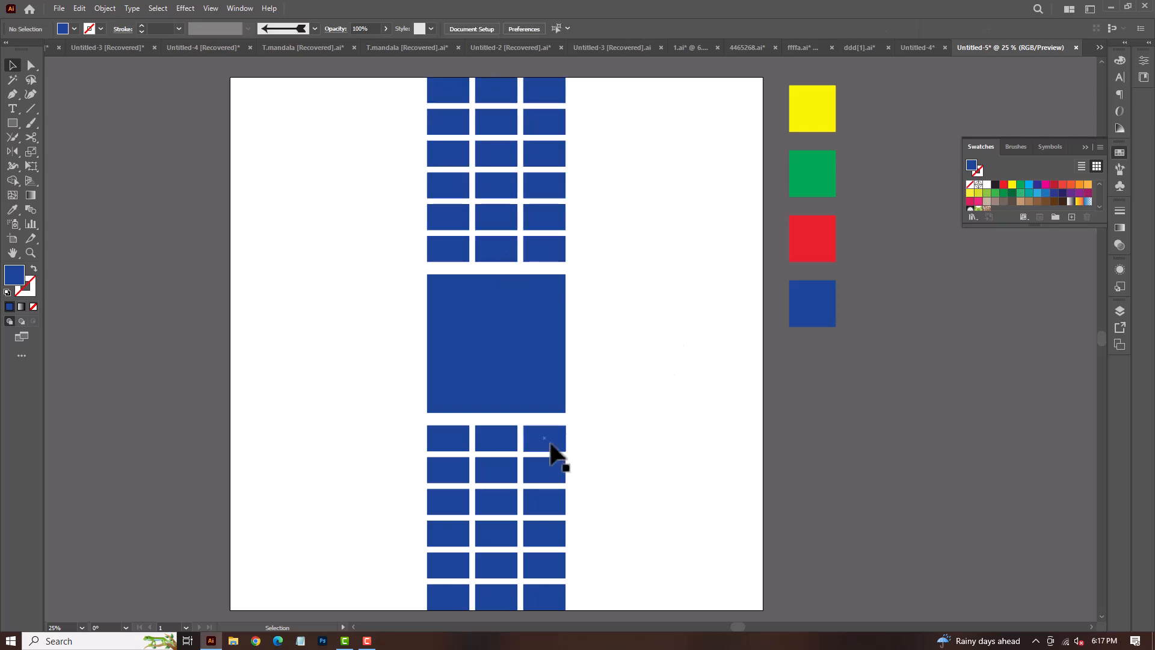
# - Group the upper and lower grids and add a copy rotated 90 degrees, forming a cross around the central square
pyautogui.click(549, 444)
pyautogui.keyDown('shift'); pyautogui.click(505, 256); pyautogui.keyUp('shift')
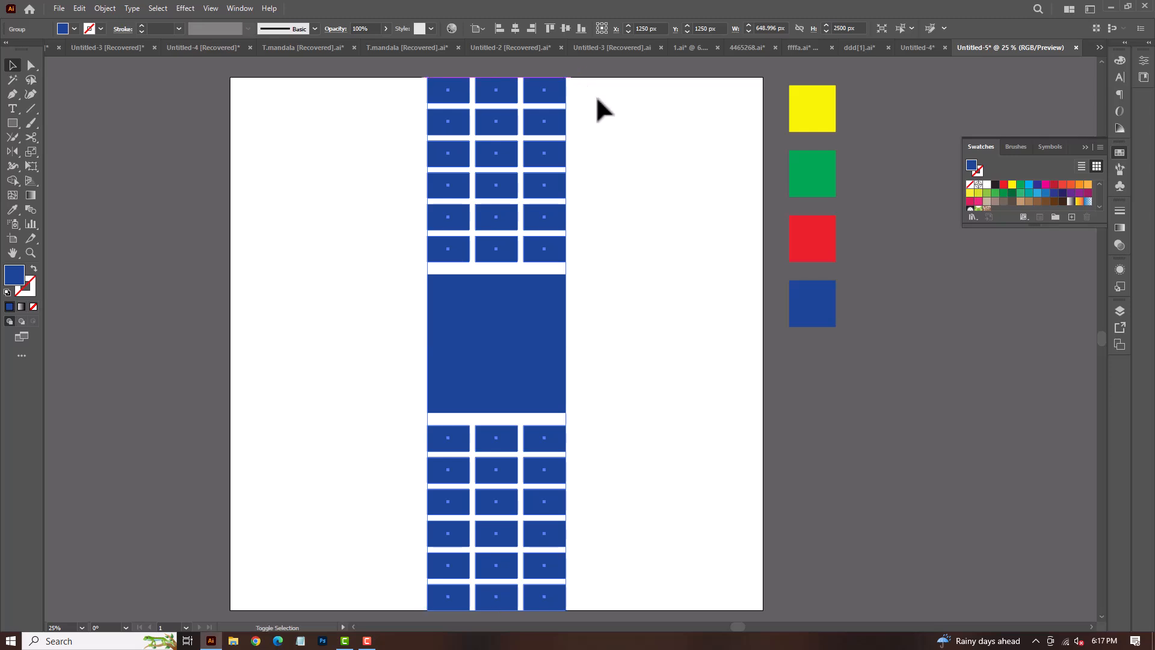
pyautogui.moveTo(597, 98); pyautogui.dragTo(780, 415)
pyautogui.click(680, 483)
# - Group all the artwork on the artboard and scale it proportionally about its centre to about 2344 px wide
pyautogui.moveTo(332, 214); pyautogui.dragTo(648, 515)
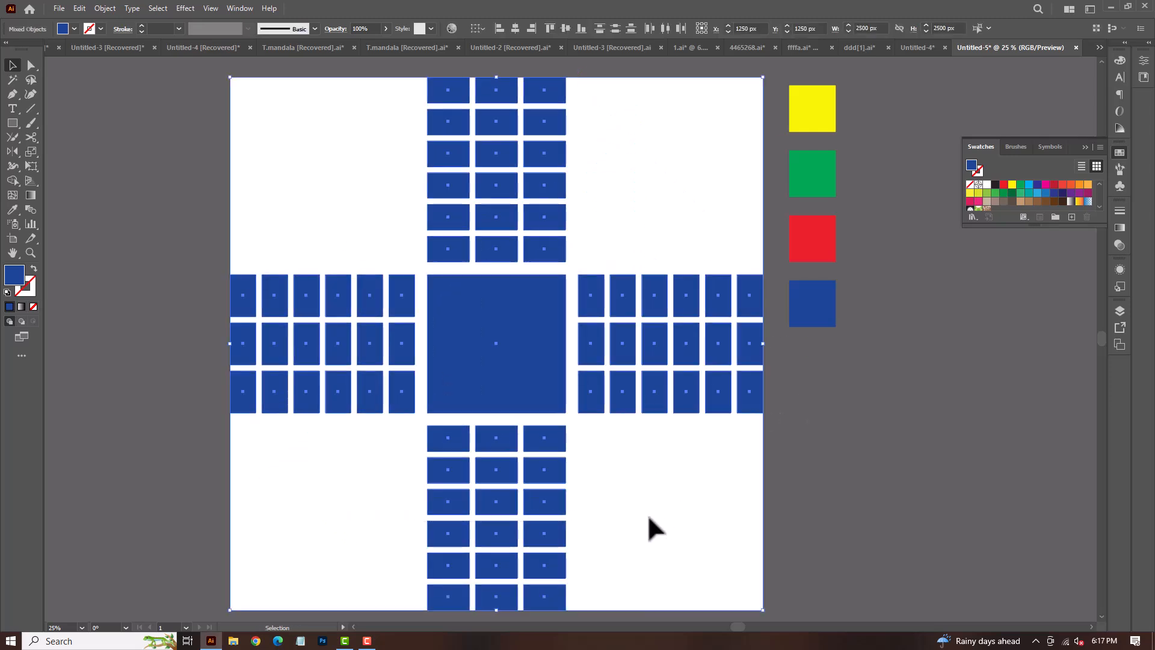
pyautogui.hotkey('ctrl', 'g')
pyautogui.moveTo(764, 344); pyautogui.dragTo(746, 346)
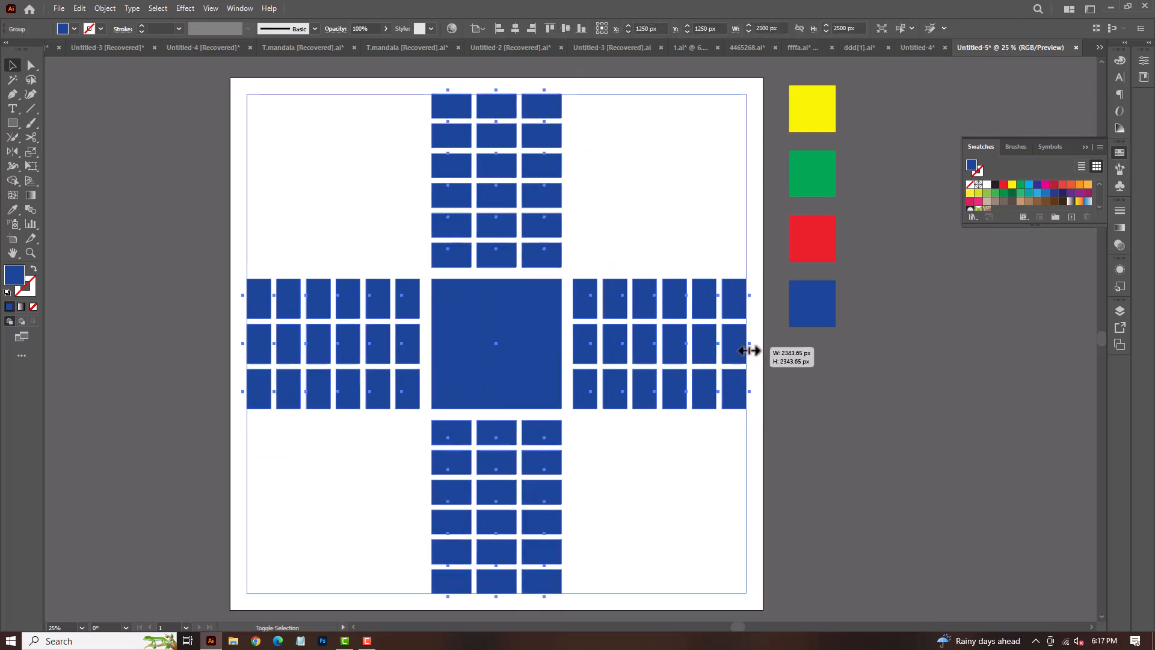
pyautogui.click(647, 456)
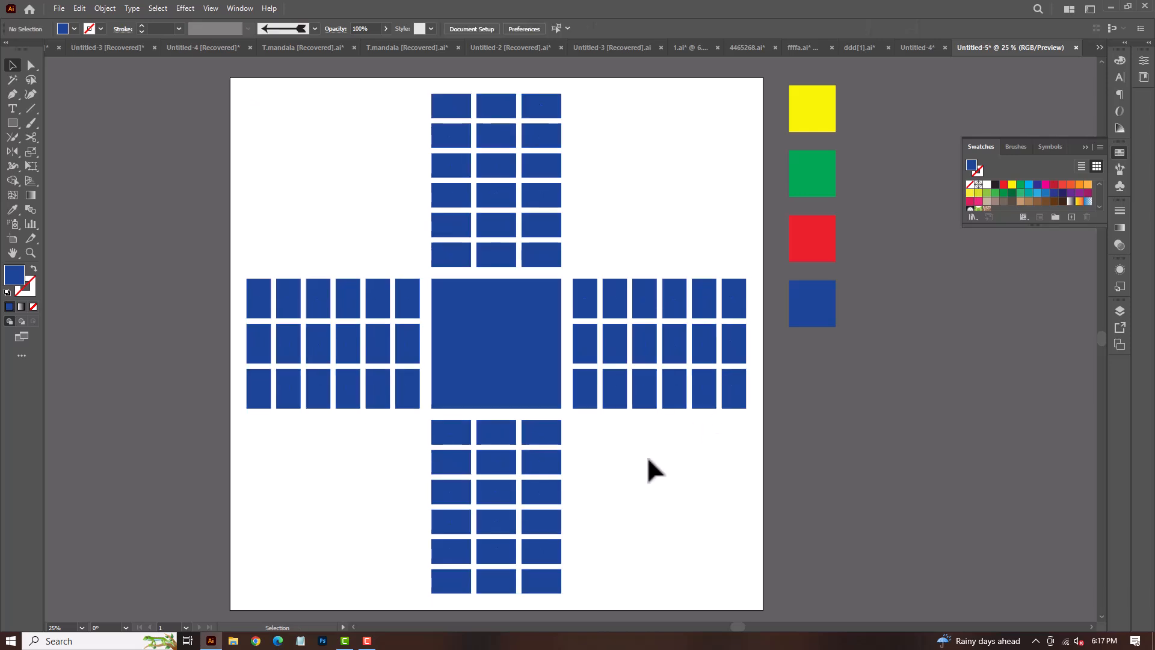
# - Draw an unfilled, blue-stroked square about 2378 px wide around the cross and centre it vertically on the artboard
pyautogui.click(13, 122)
pyautogui.moveTo(497, 352); pyautogui.dragTo(750, 464)
pyautogui.hotkey('shift', 'x')
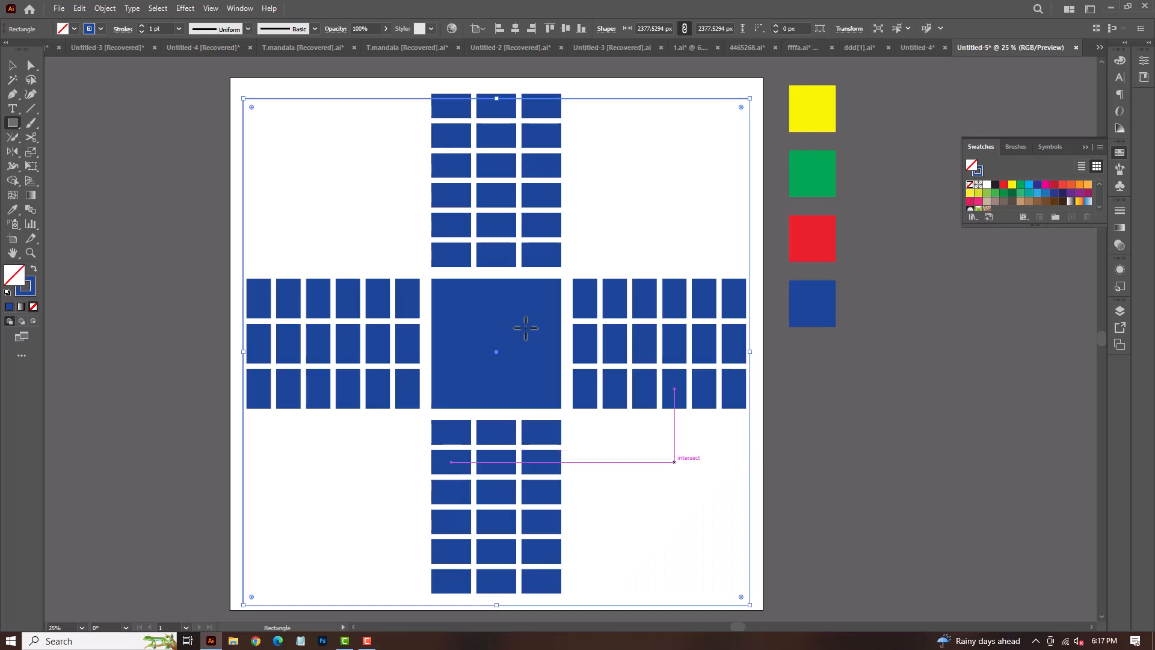
pyautogui.click(549, 28)
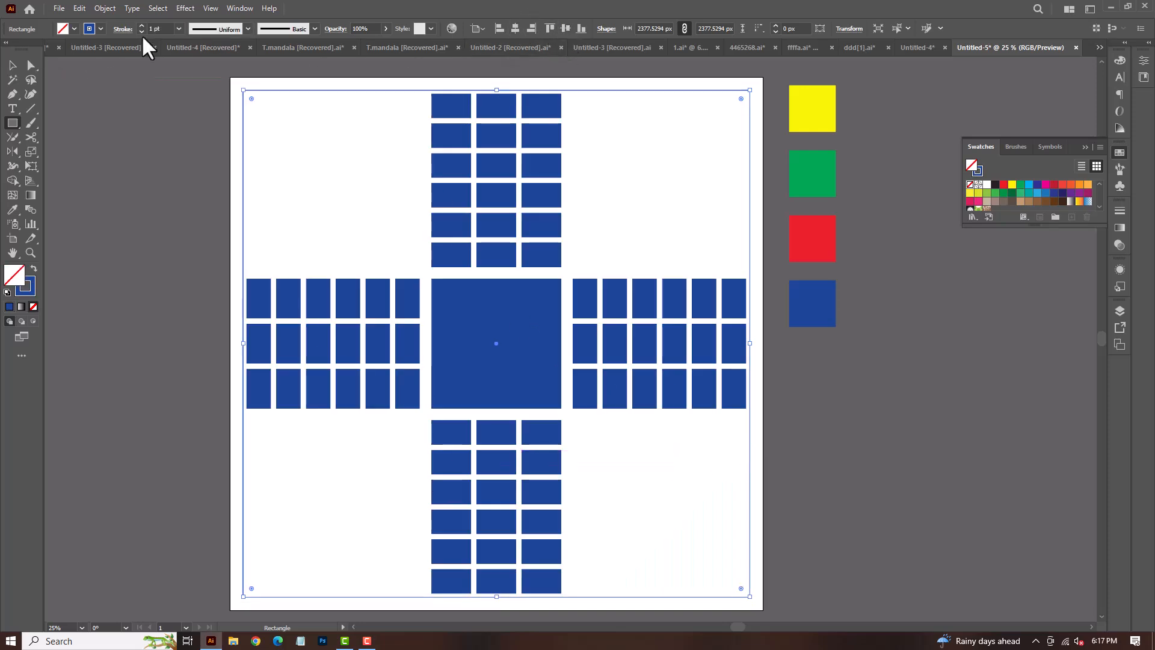
# - Set the outer square's stroke weight to 10 pt
pyautogui.click(178, 29)
pyautogui.click(195, 200)
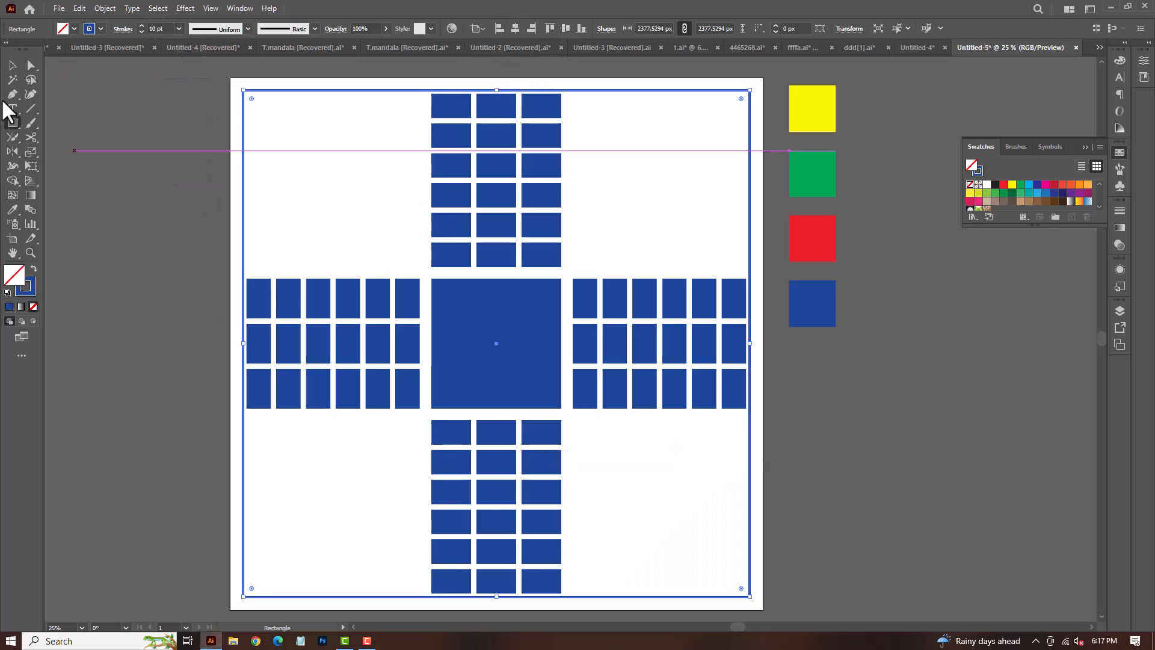
pyautogui.click(12, 65)
pyautogui.click(648, 136)
# - Duplicate the outer square in place as a dark brown filled background and send it behind the cross
pyautogui.moveTo(768, 223); pyautogui.dragTo(769, 224)
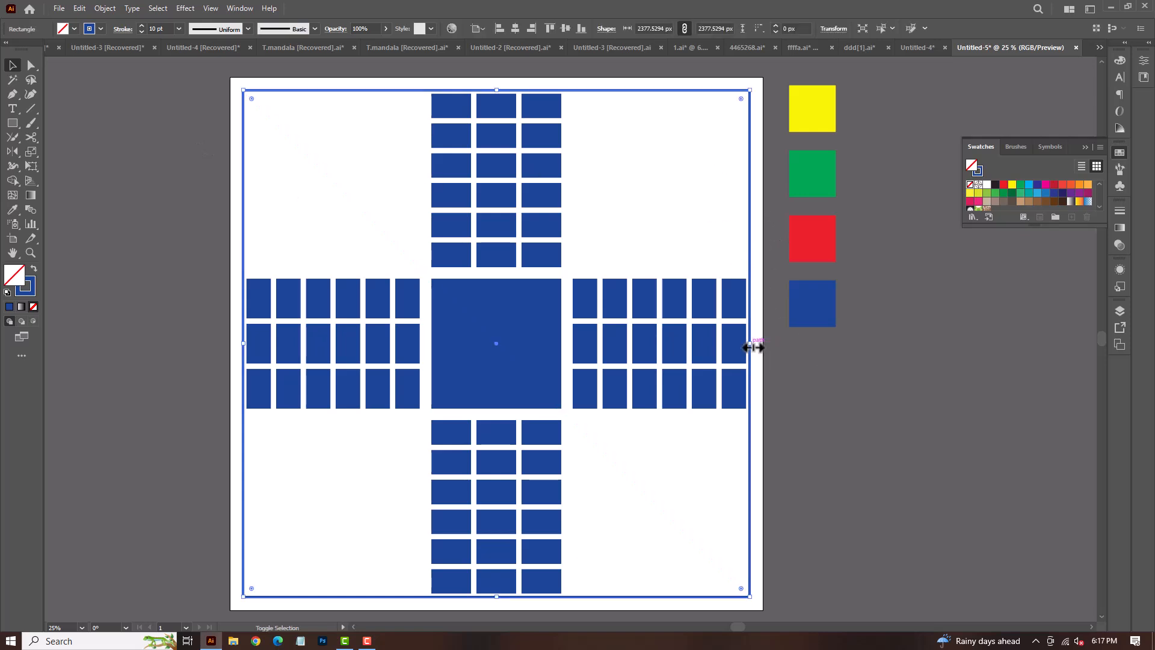
pyautogui.hotkey('ctrl', 'c')
pyautogui.hotkey('shift', 'x')
pyautogui.click(74, 29)
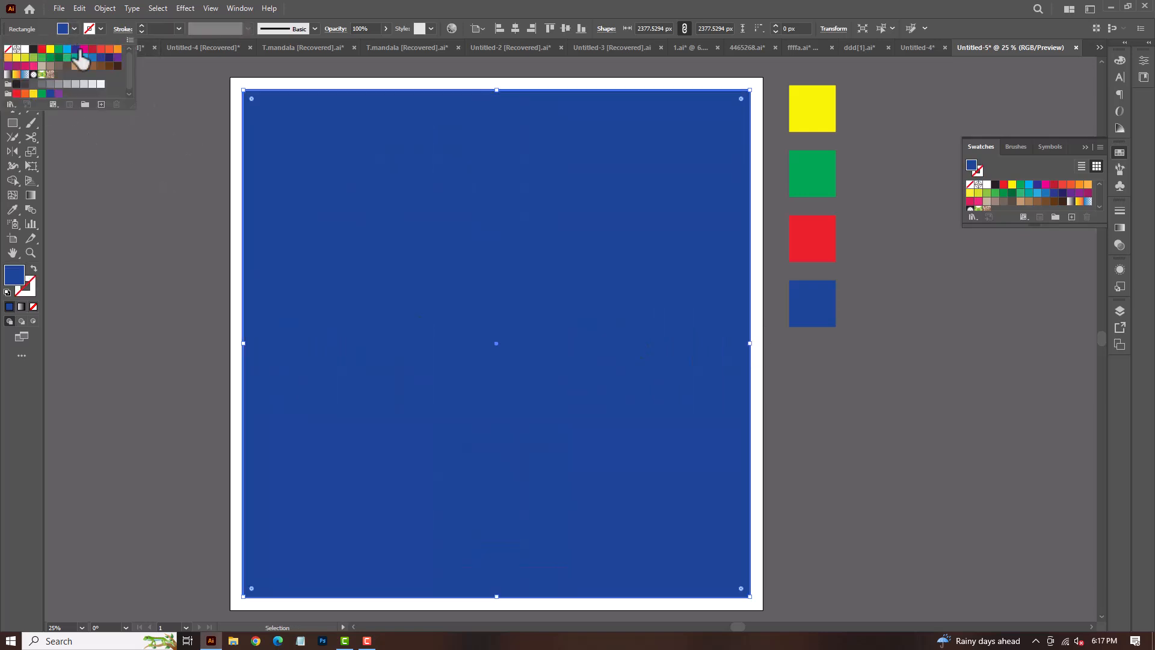
pyautogui.click(117, 49)
pyautogui.click(117, 66)
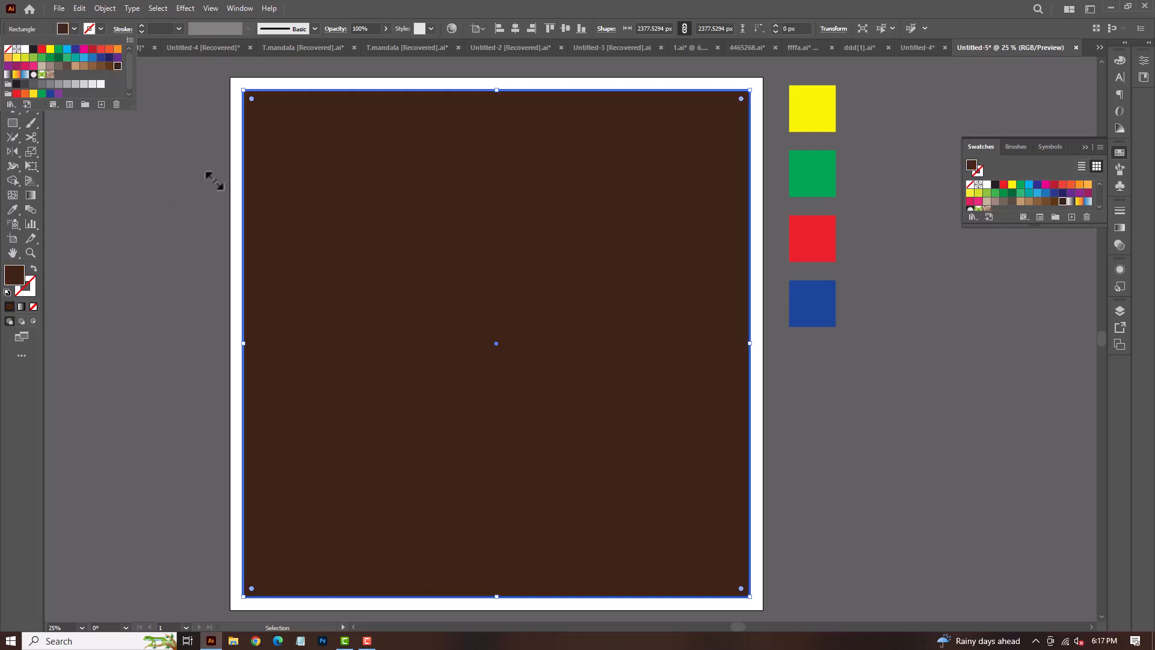
pyautogui.hotkey('ctrl', 'shift', '[')
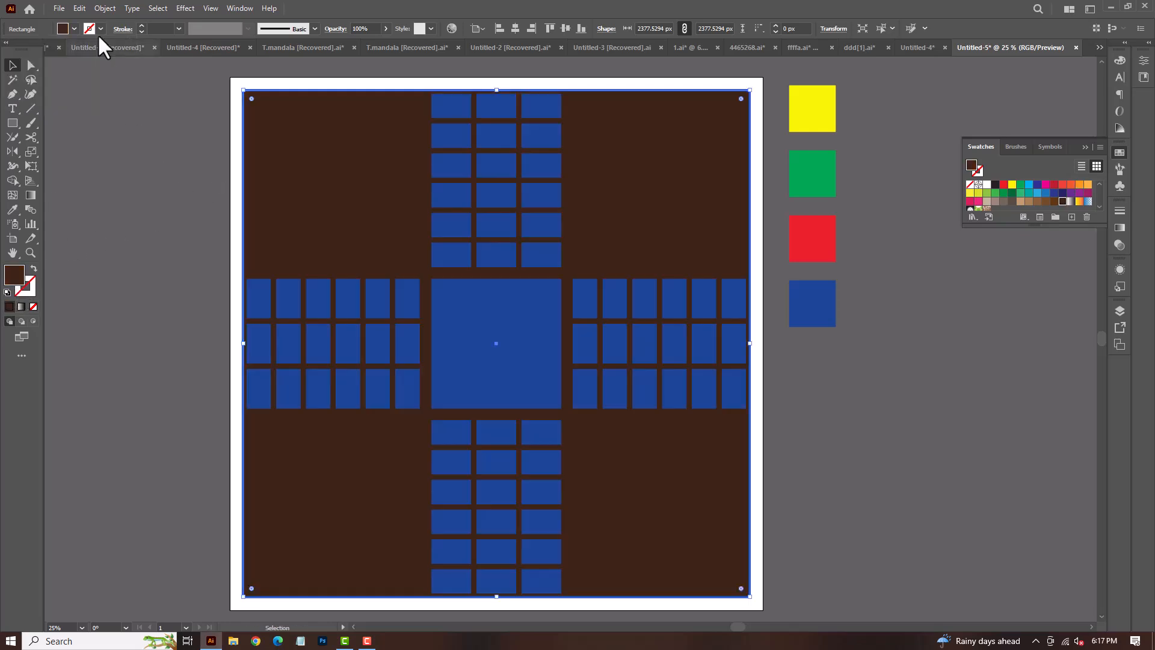
pyautogui.click(156, 223)
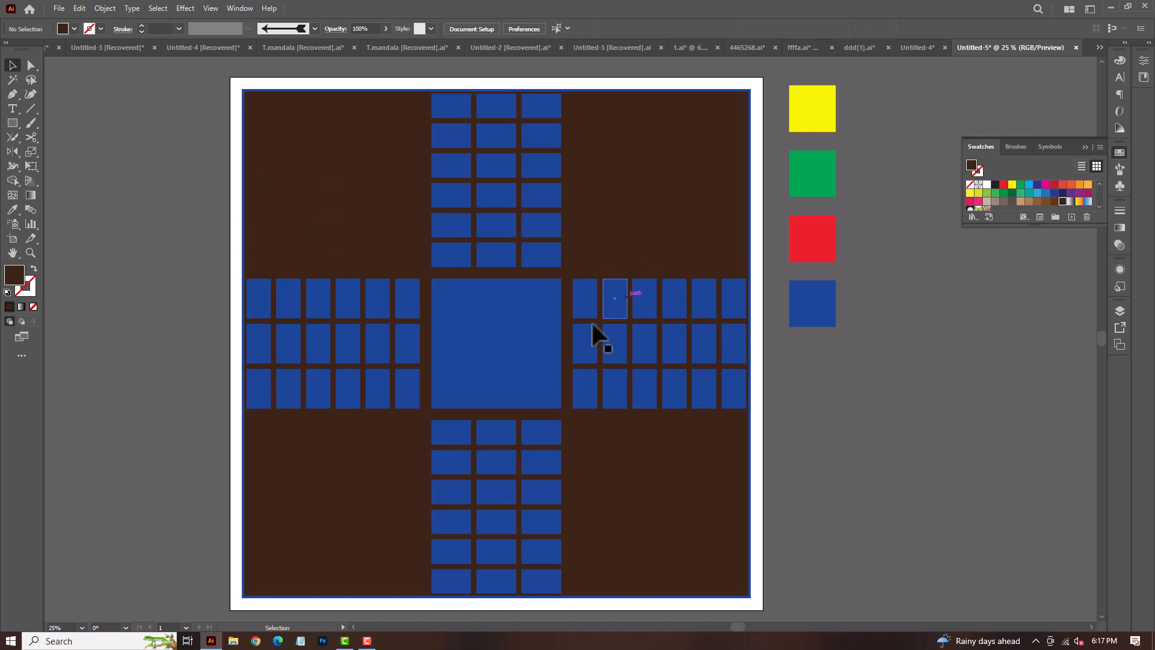
# - Change the background square's fill to black
pyautogui.click(366, 472)
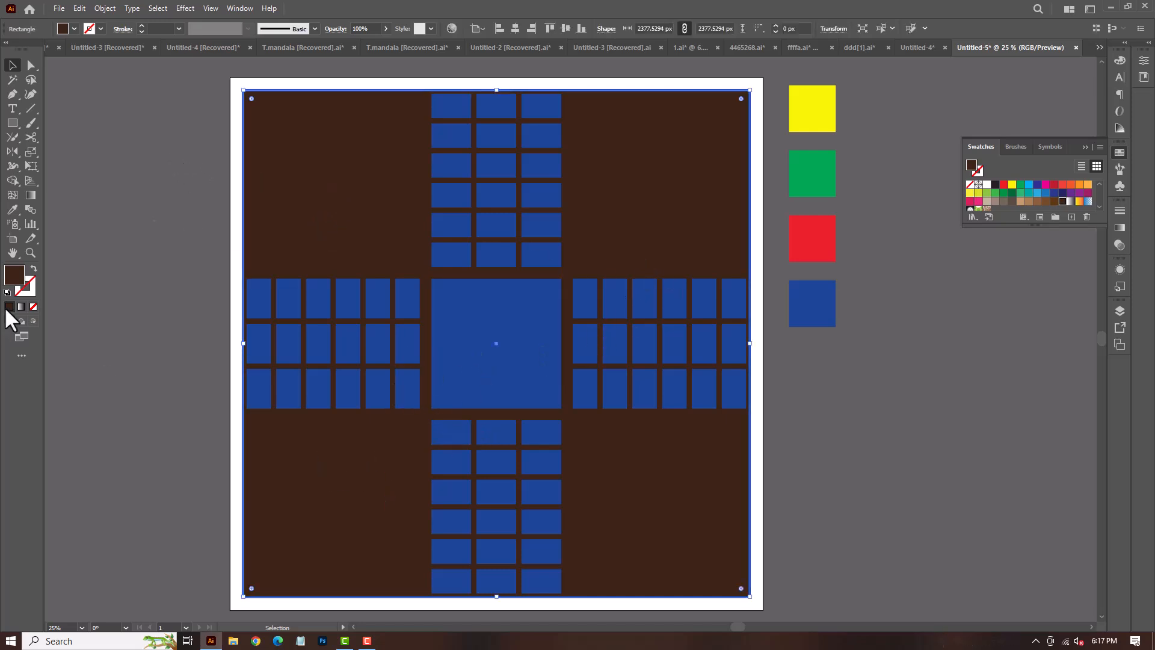
pyautogui.doubleClick(18, 276)
pyautogui.click(695, 384)
pyautogui.click(880, 238)
pyautogui.click(822, 384)
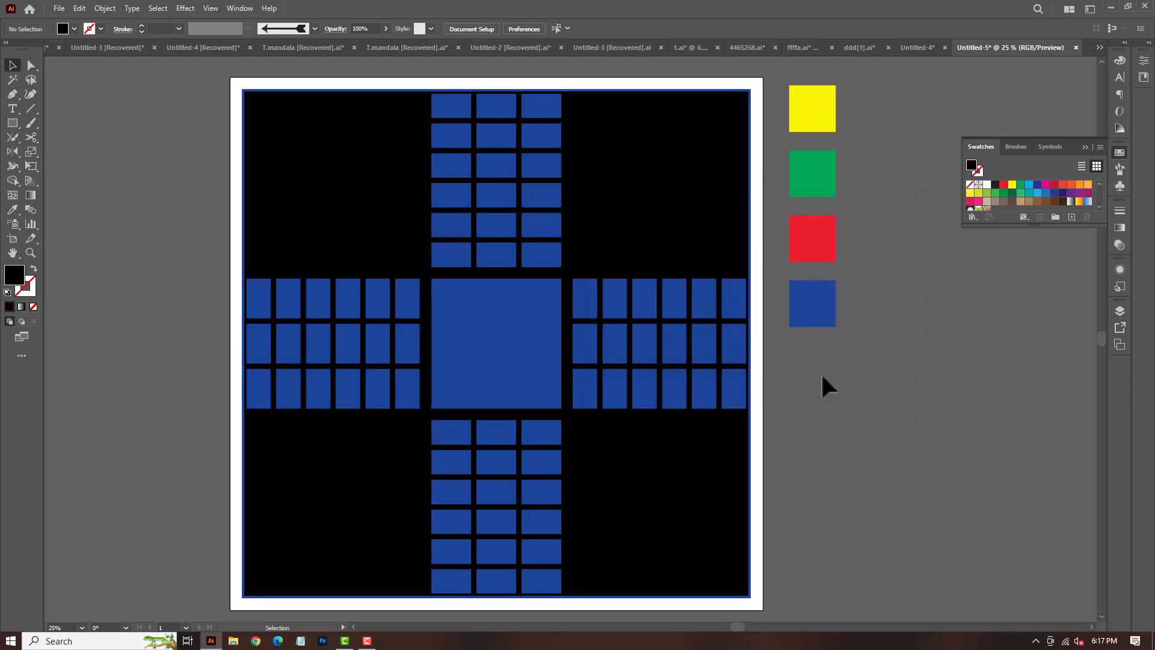
# - Fill white the top four tiles of the lower arm's left column, plus the left arm's bottom row and outermost column
pyautogui.click(31, 65)
pyautogui.click(447, 520)
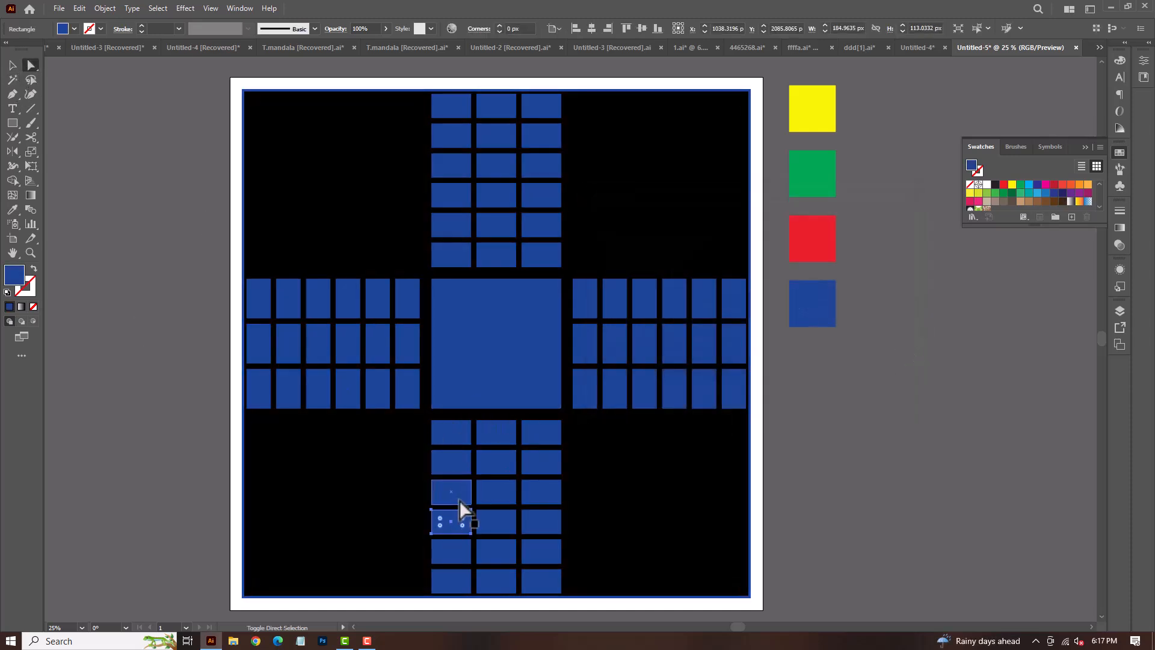
pyautogui.keyDown('shift'); pyautogui.click(458, 496); pyautogui.keyUp('shift')
pyautogui.keyDown('shift'); pyautogui.click(455, 460); pyautogui.keyUp('shift')
pyautogui.keyDown('shift'); pyautogui.click(448, 436); pyautogui.keyUp('shift')
pyautogui.keyDown('shift'); pyautogui.click(405, 393); pyautogui.keyUp('shift')
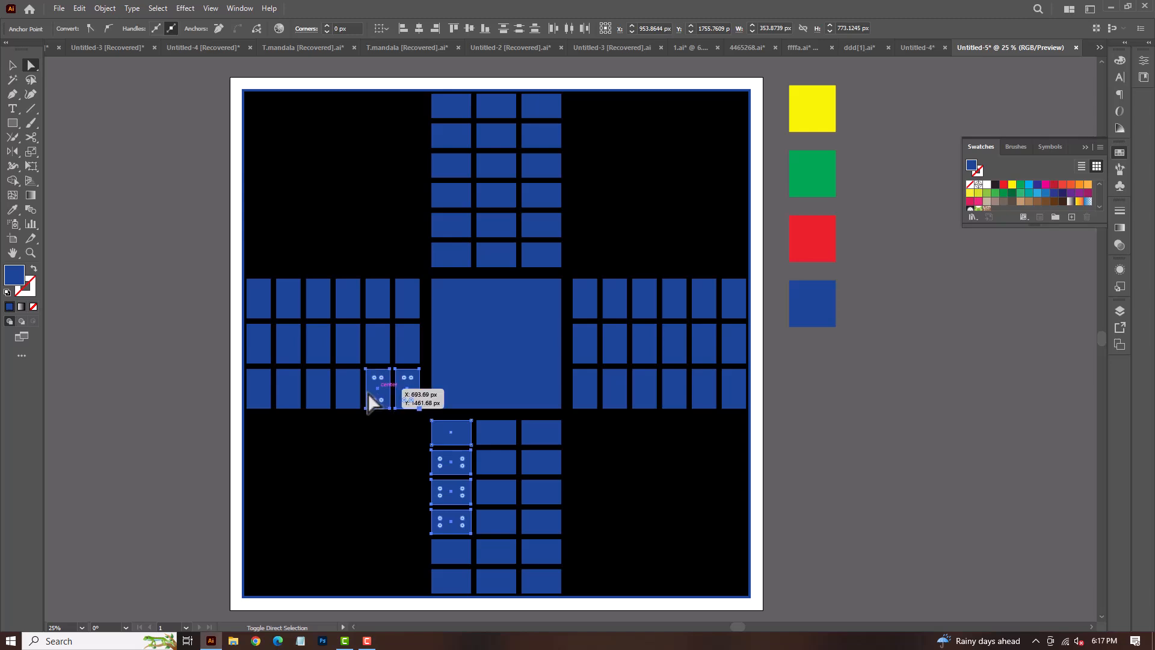
pyautogui.keyDown('shift'); pyautogui.click(348, 394); pyautogui.keyUp('shift')
pyautogui.keyDown('shift'); pyautogui.click(324, 395); pyautogui.keyUp('shift')
pyautogui.keyDown('shift'); pyautogui.click(287, 394); pyautogui.keyUp('shift')
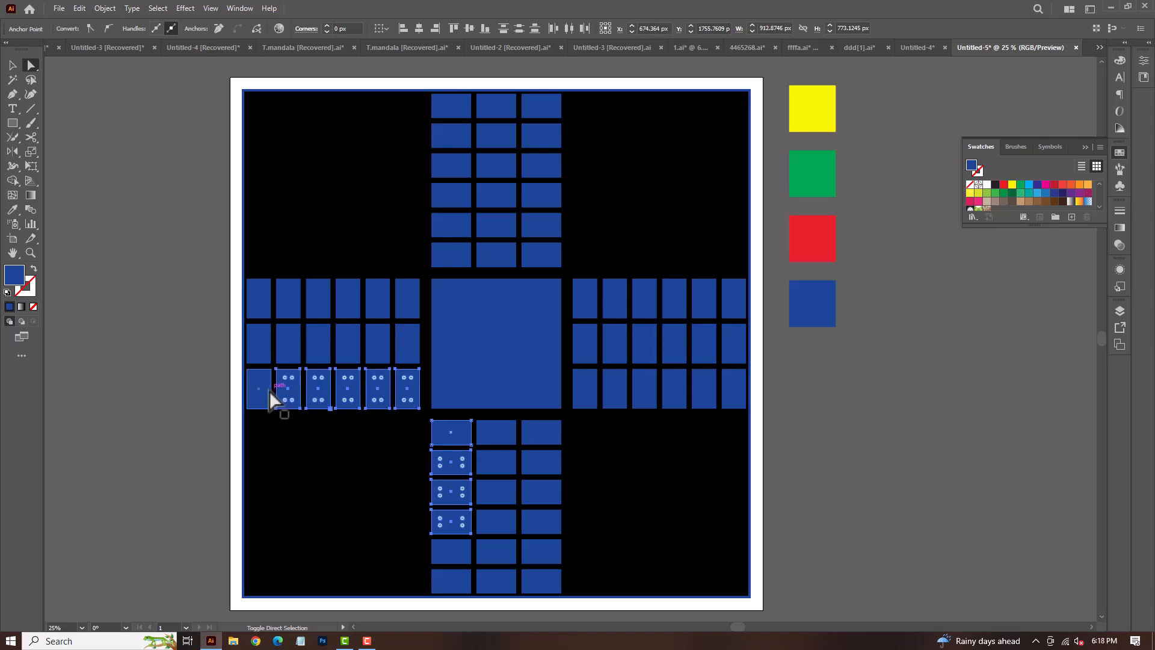
pyautogui.keyDown('shift'); pyautogui.click(256, 298); pyautogui.keyUp('shift')
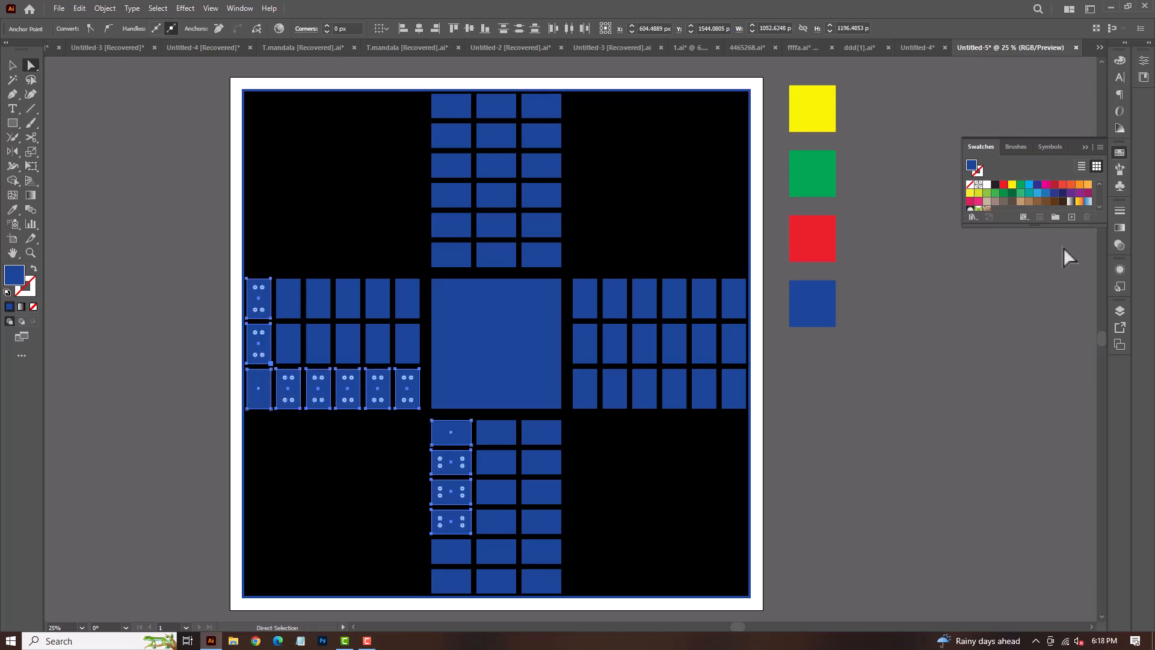
pyautogui.click(987, 185)
pyautogui.click(955, 408)
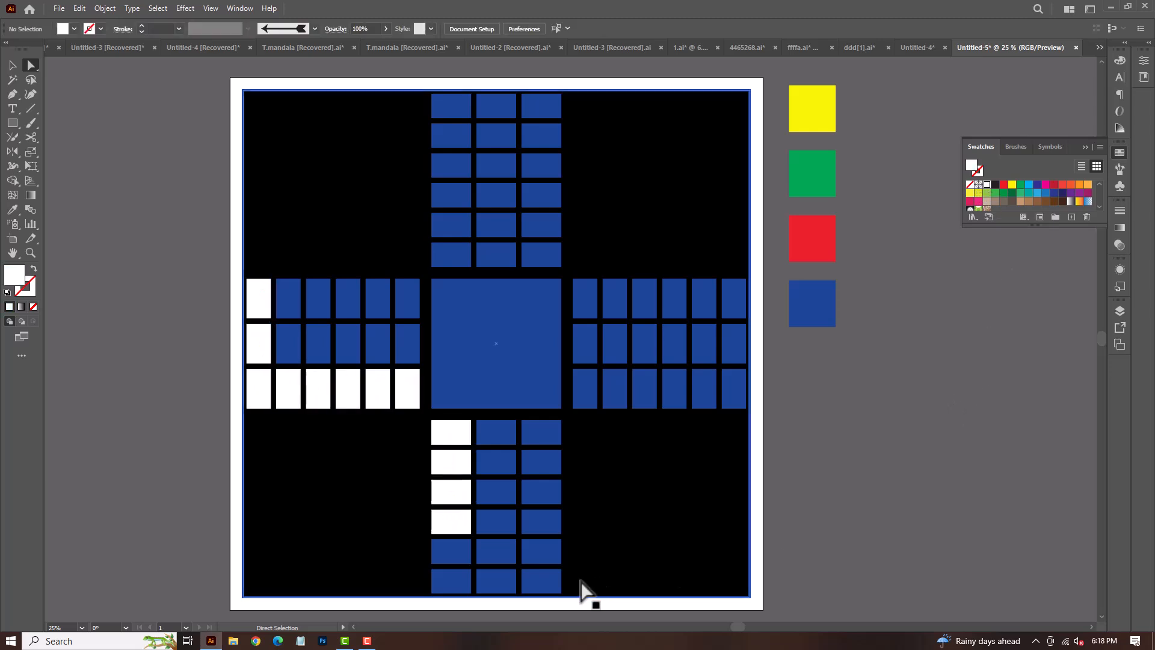
# - Fill white the four inner tiles of the right arm's bottom row, plus the lower arm's right column and bottom row
pyautogui.click(673, 391)
pyautogui.keyDown('shift'); pyautogui.click(645, 395); pyautogui.keyUp('shift')
pyautogui.keyDown('shift'); pyautogui.click(616, 395); pyautogui.keyUp('shift')
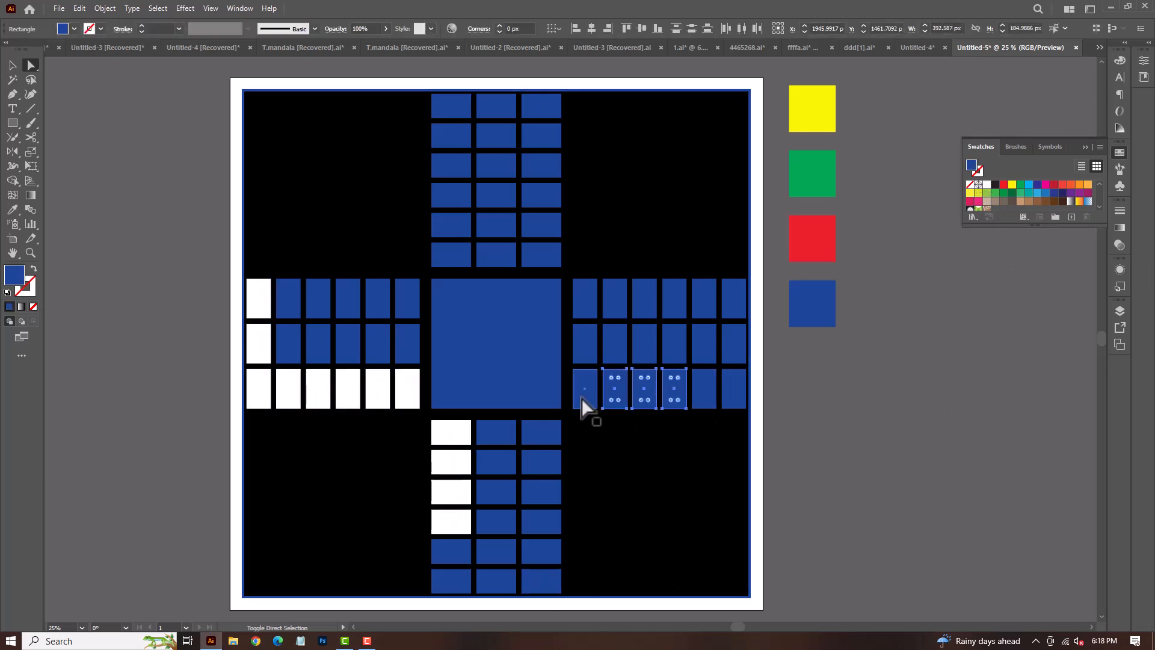
pyautogui.keyDown('shift'); pyautogui.click(582, 397); pyautogui.keyUp('shift')
pyautogui.keyDown('shift'); pyautogui.click(549, 432); pyautogui.keyUp('shift')
pyautogui.keyDown('shift'); pyautogui.click(543, 462); pyautogui.keyUp('shift')
pyautogui.keyDown('shift'); pyautogui.click(544, 493); pyautogui.keyUp('shift')
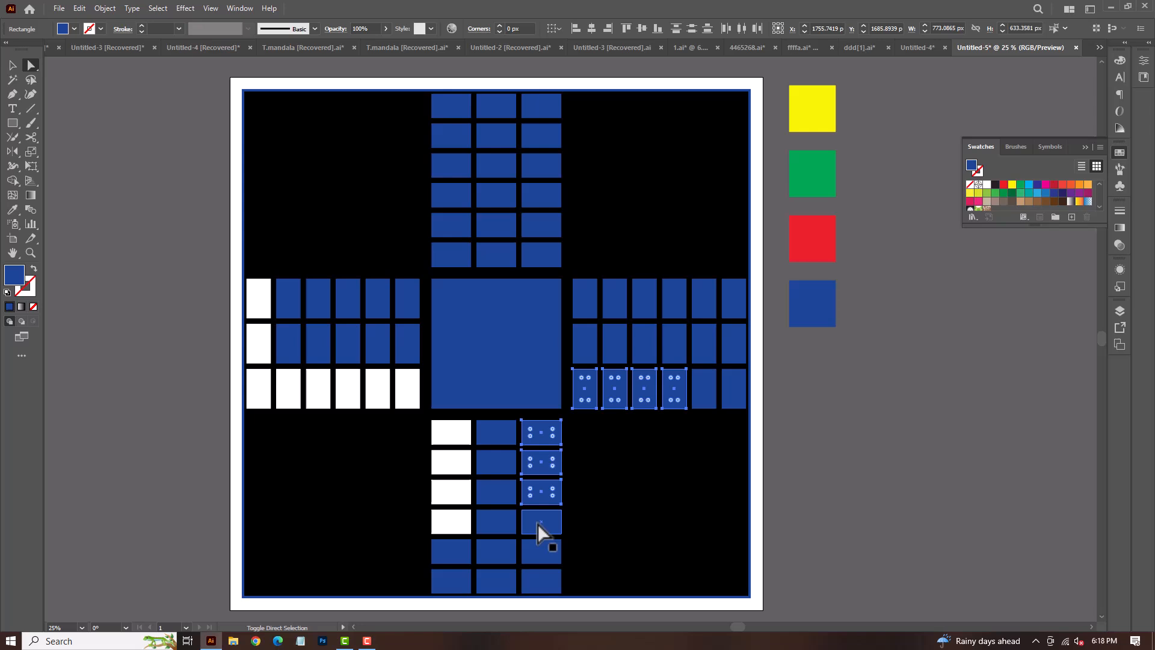
pyautogui.keyDown('shift'); pyautogui.click(542, 581); pyautogui.keyUp('shift')
pyautogui.keyDown('shift'); pyautogui.click(498, 582); pyautogui.keyUp('shift')
pyautogui.keyDown('shift'); pyautogui.click(457, 584); pyautogui.keyUp('shift')
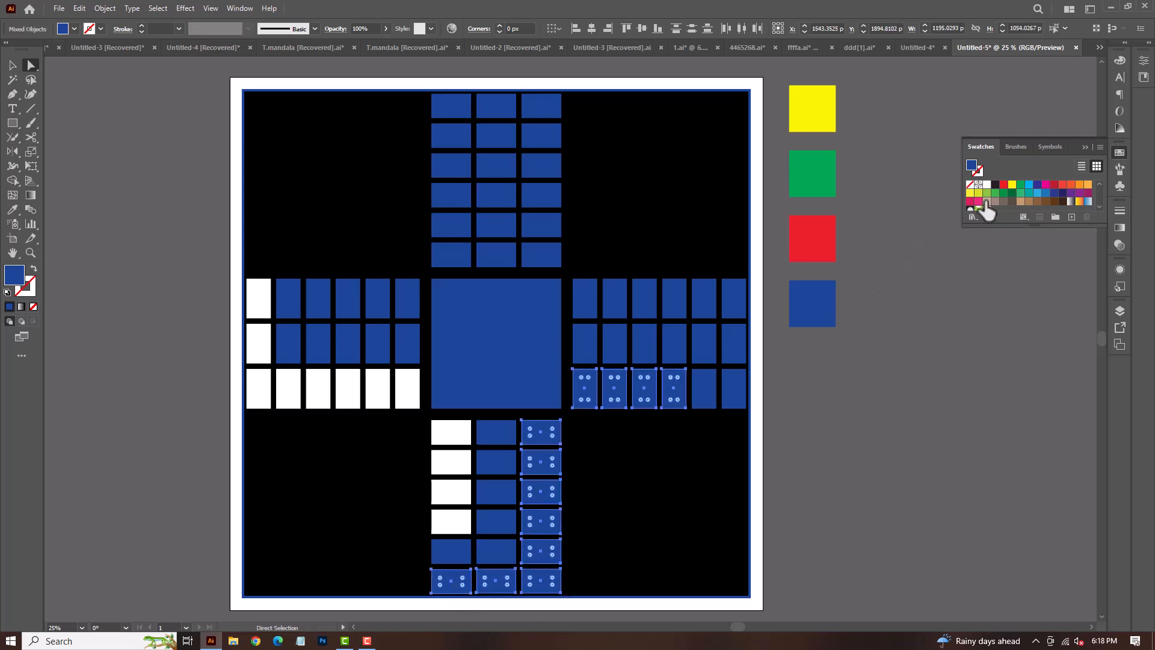
pyautogui.click(986, 185)
pyautogui.click(901, 356)
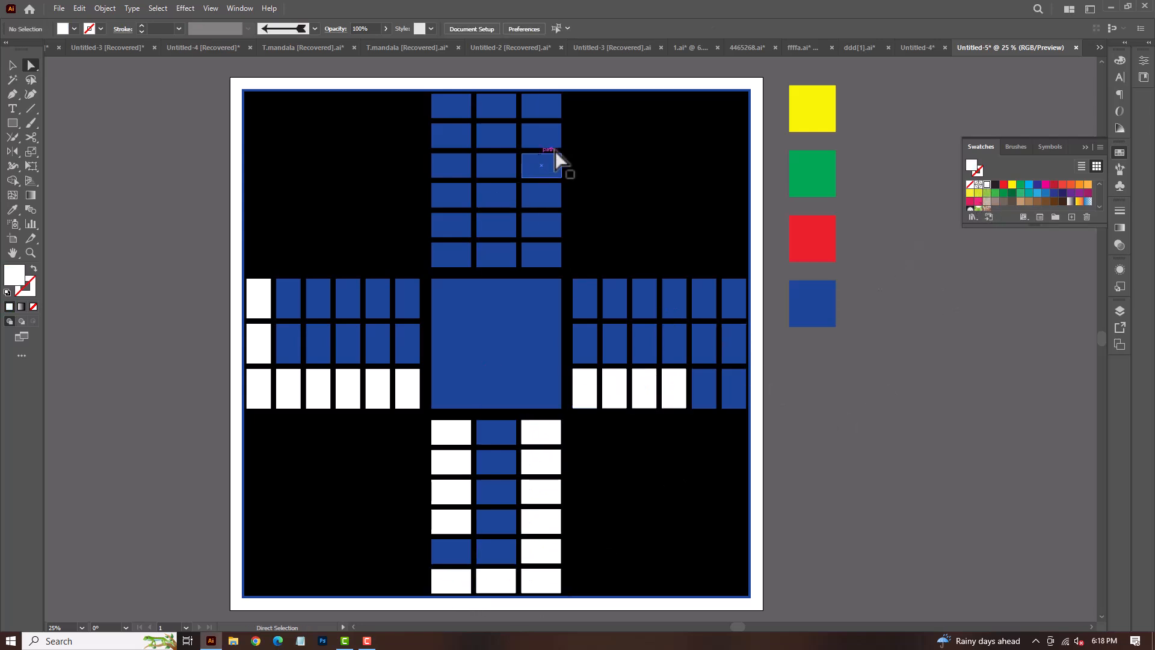
# - Fill white the lower four tiles of the upper arm's right column, plus the right arm's top row and outermost column
pyautogui.click(544, 165)
pyautogui.keyDown('shift'); pyautogui.click(544, 199); pyautogui.keyUp('shift')
pyautogui.keyDown('shift'); pyautogui.click(542, 226); pyautogui.keyUp('shift')
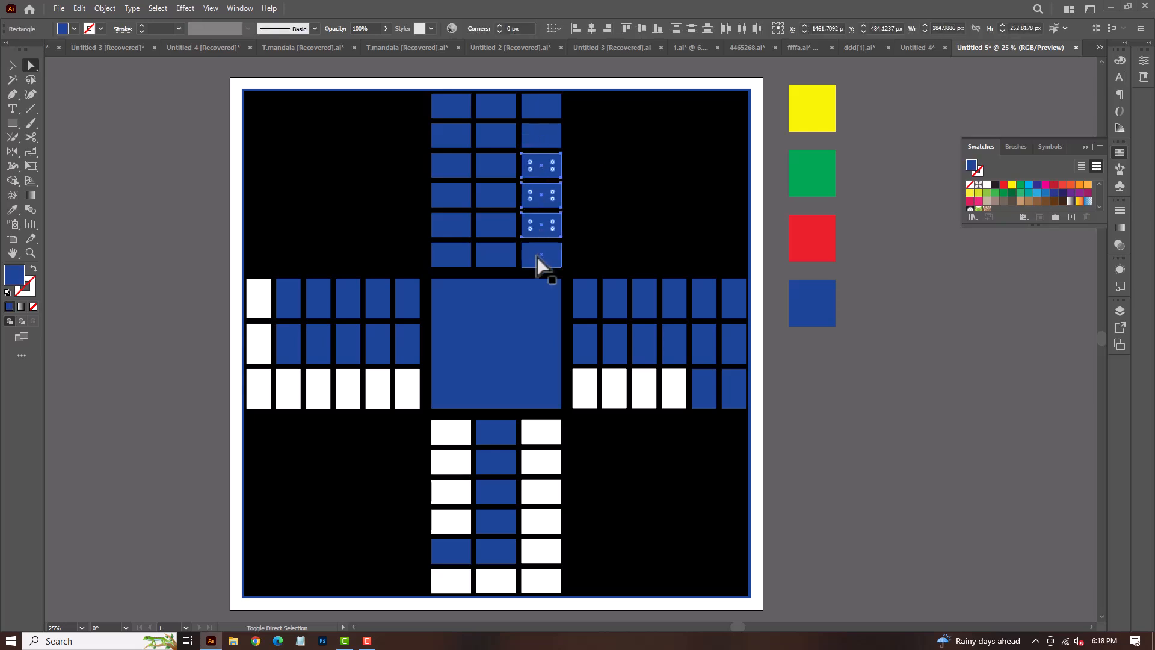
pyautogui.keyDown('shift'); pyautogui.click(537, 256); pyautogui.keyUp('shift')
pyautogui.keyDown('shift'); pyautogui.click(581, 299); pyautogui.keyUp('shift')
pyautogui.keyDown('shift'); pyautogui.click(644, 298); pyautogui.keyUp('shift')
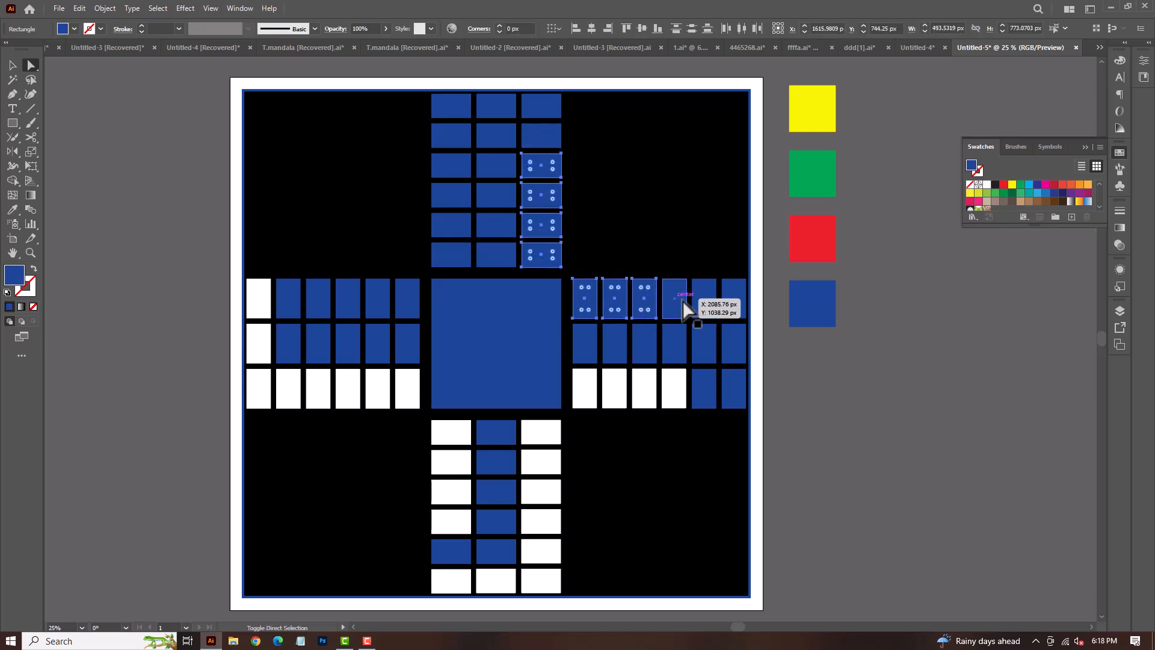
pyautogui.keyDown('shift'); pyautogui.click(684, 300); pyautogui.keyUp('shift')
pyautogui.keyDown('shift'); pyautogui.click(701, 301); pyautogui.keyUp('shift')
pyautogui.keyDown('shift'); pyautogui.click(732, 300); pyautogui.keyUp('shift')
pyautogui.keyDown('shift'); pyautogui.click(733, 337); pyautogui.keyUp('shift')
pyautogui.keyDown('shift'); pyautogui.click(730, 392); pyautogui.keyUp('shift')
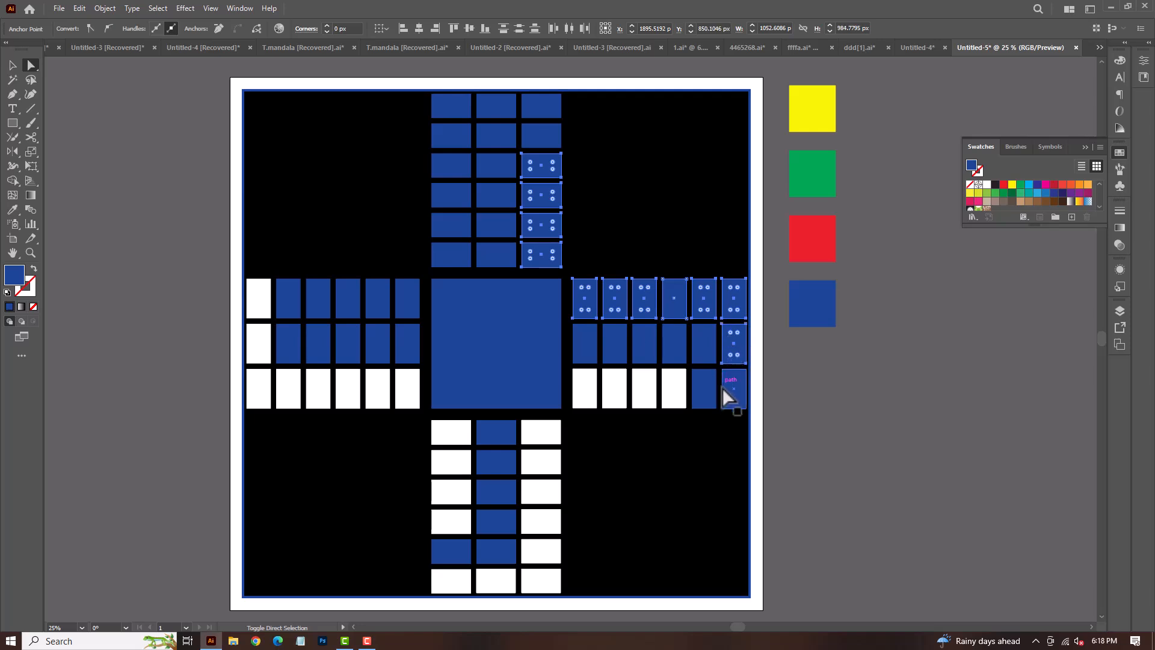
pyautogui.click(986, 185)
pyautogui.click(892, 346)
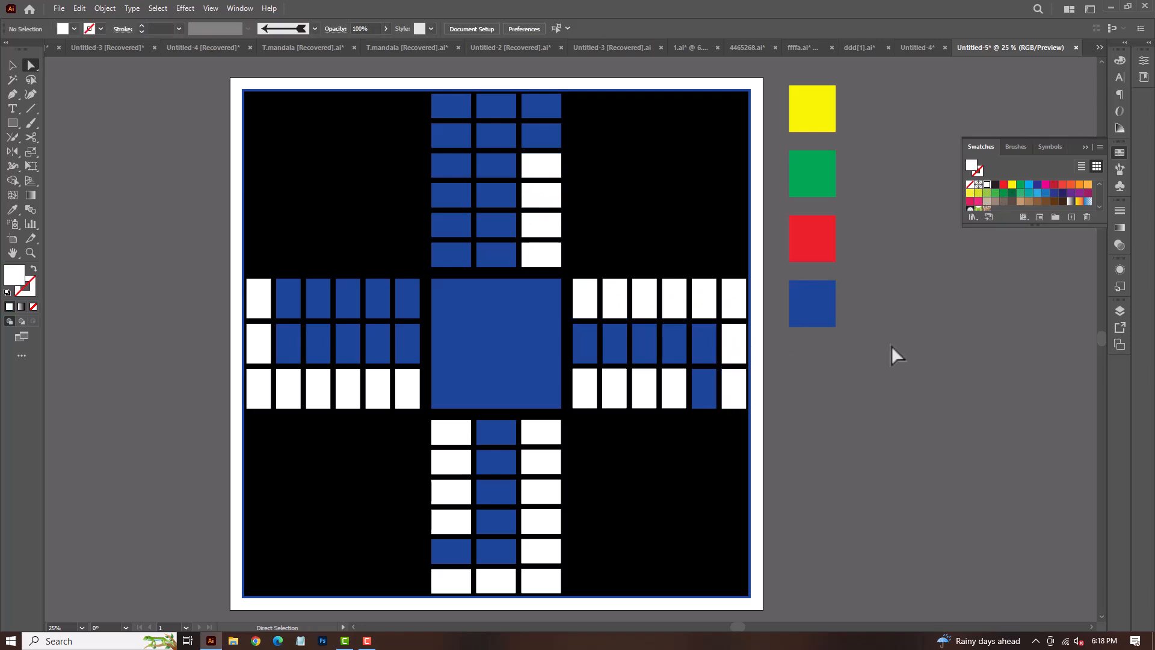
# - Fill white the four inner tiles of the left arm's top row, plus the upper arm's left column and top row
pyautogui.click(329, 301)
pyautogui.keyDown('shift'); pyautogui.click(355, 301); pyautogui.keyUp('shift')
pyautogui.keyDown('shift'); pyautogui.click(379, 301); pyautogui.keyUp('shift')
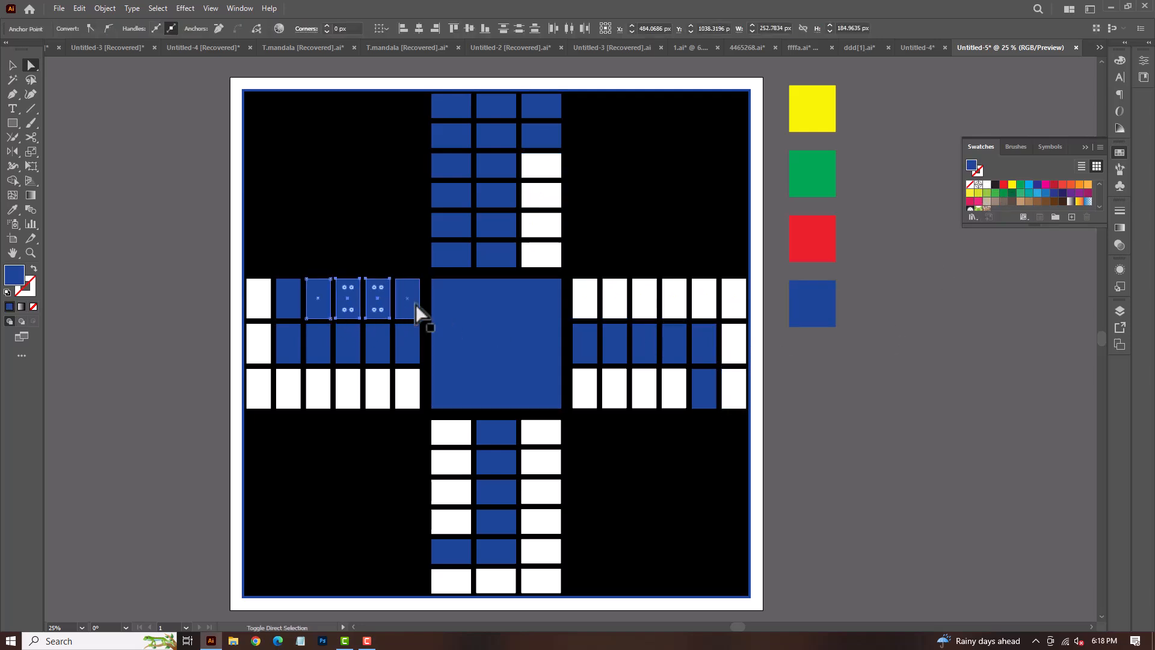
pyautogui.keyDown('shift'); pyautogui.click(413, 302); pyautogui.keyUp('shift')
pyautogui.keyDown('shift'); pyautogui.click(451, 256); pyautogui.keyUp('shift')
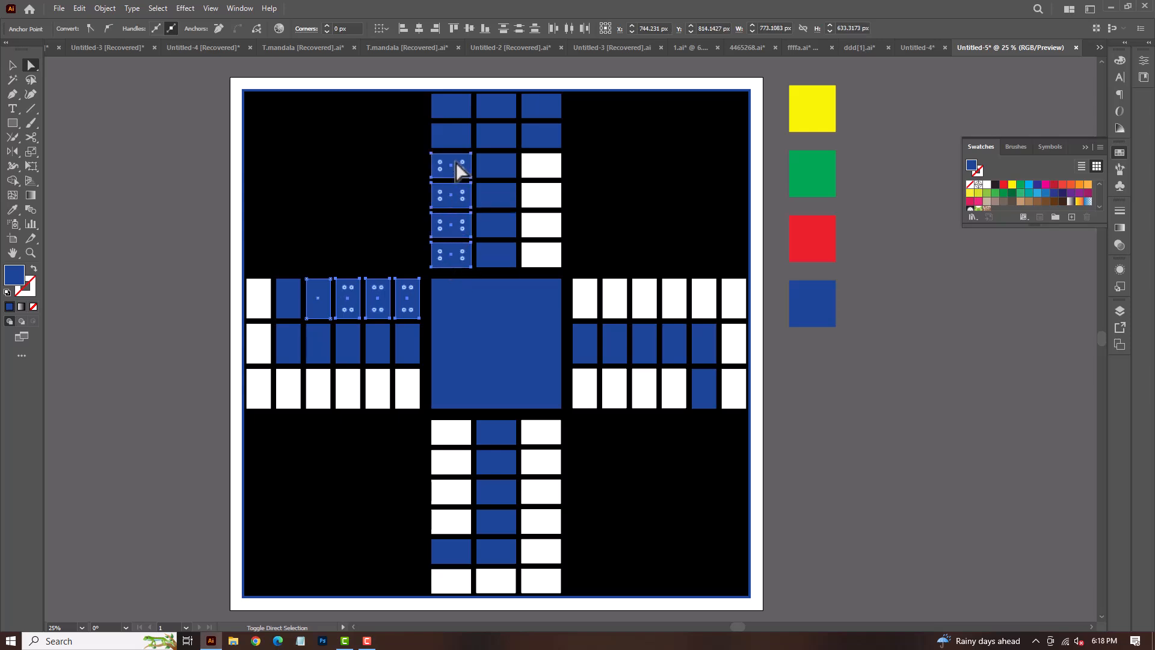
pyautogui.keyDown('shift'); pyautogui.click(452, 135); pyautogui.keyUp('shift')
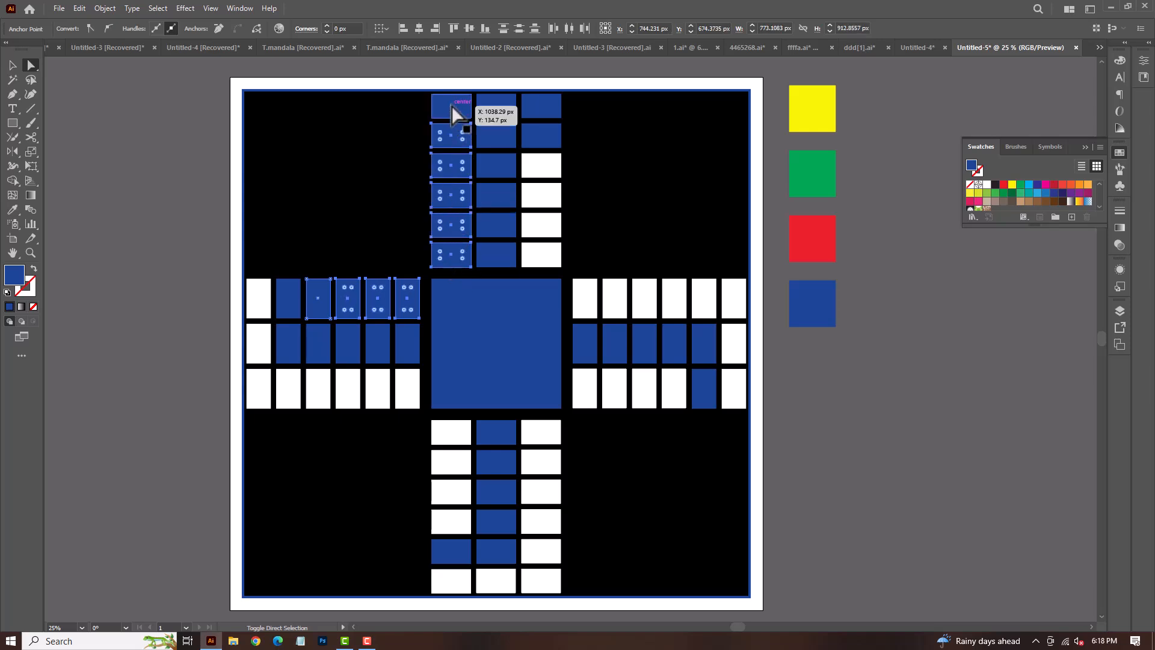
pyautogui.click(987, 185)
pyautogui.click(925, 324)
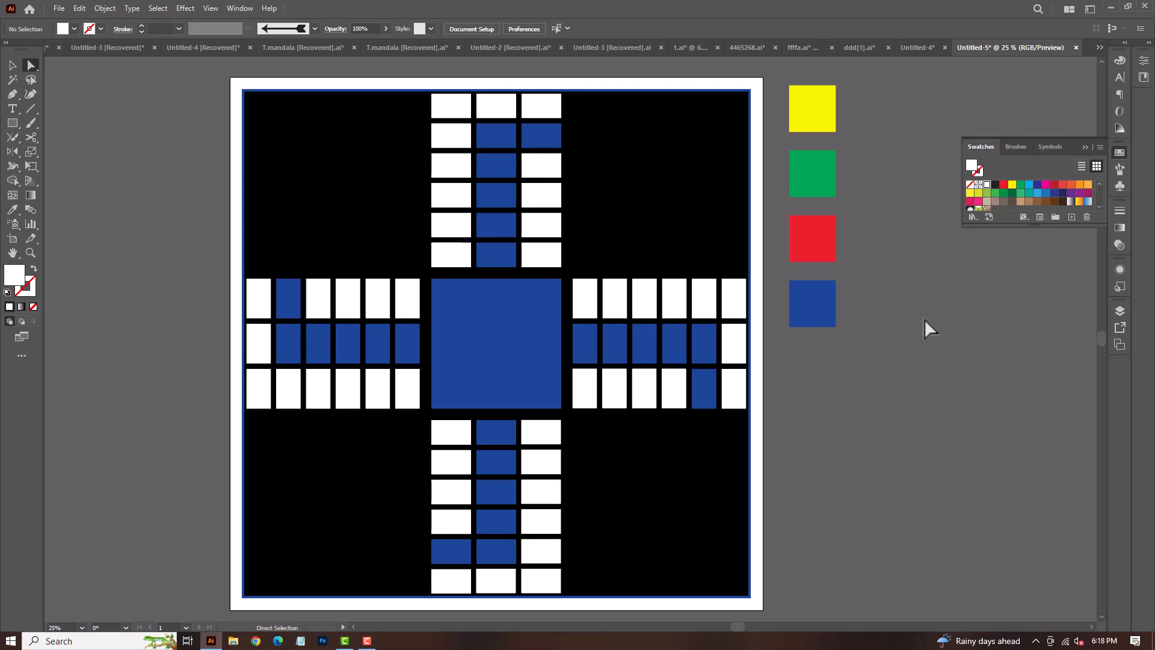
# - Draw a white square about 700 px wide in the board's upper-right black corner
pyautogui.scroll(-2, 921, 322)
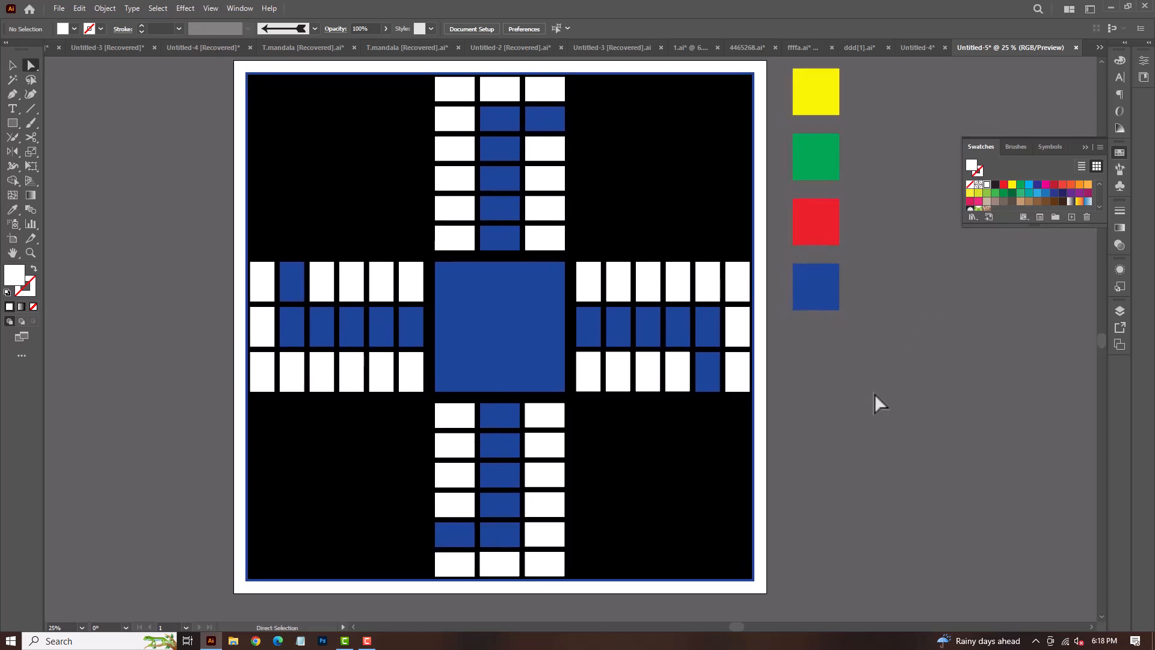
pyautogui.moveTo(813, 440); pyautogui.dragTo(816, 440)
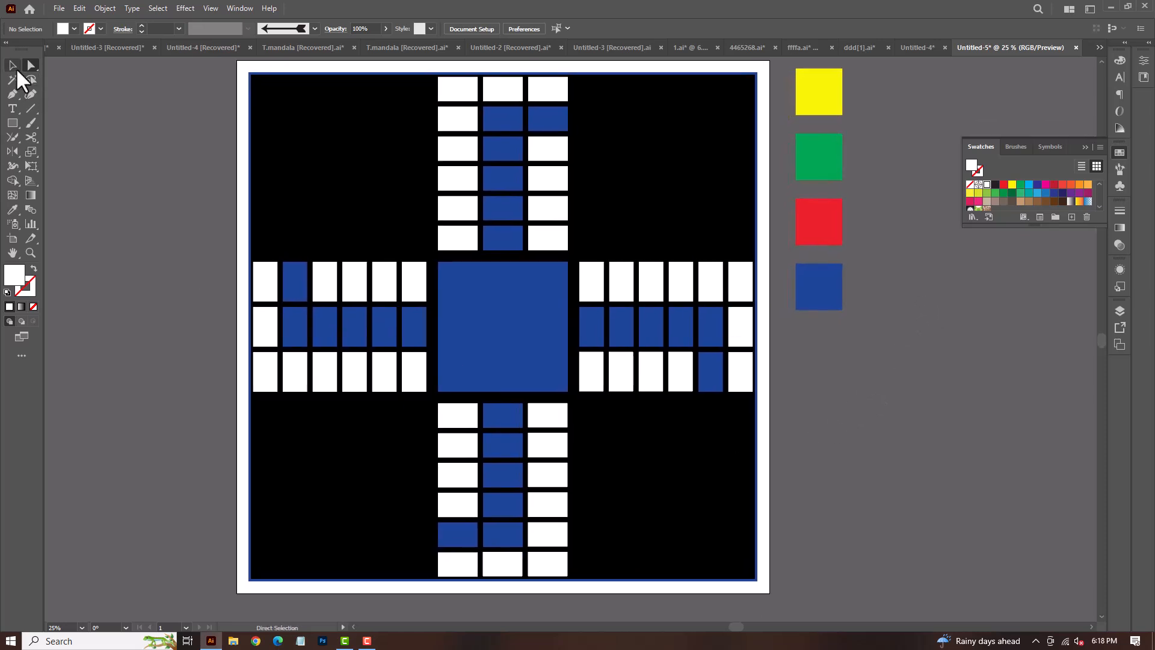
pyautogui.click(12, 123)
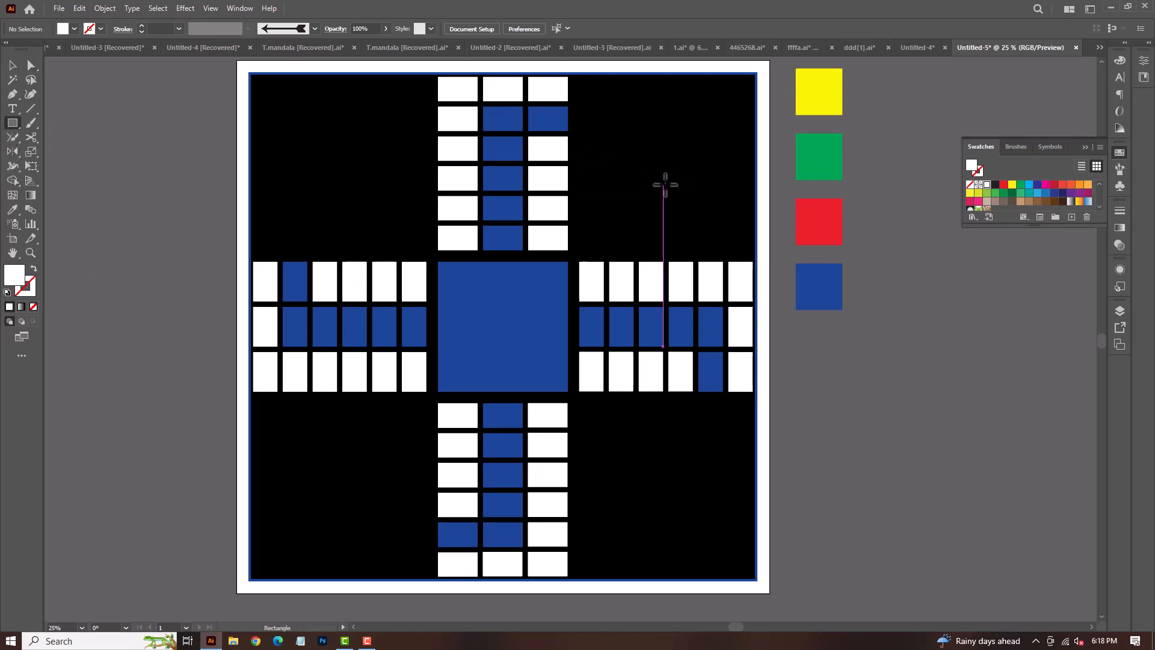
pyautogui.moveTo(666, 153); pyautogui.dragTo(741, 228)
pyautogui.click(12, 65)
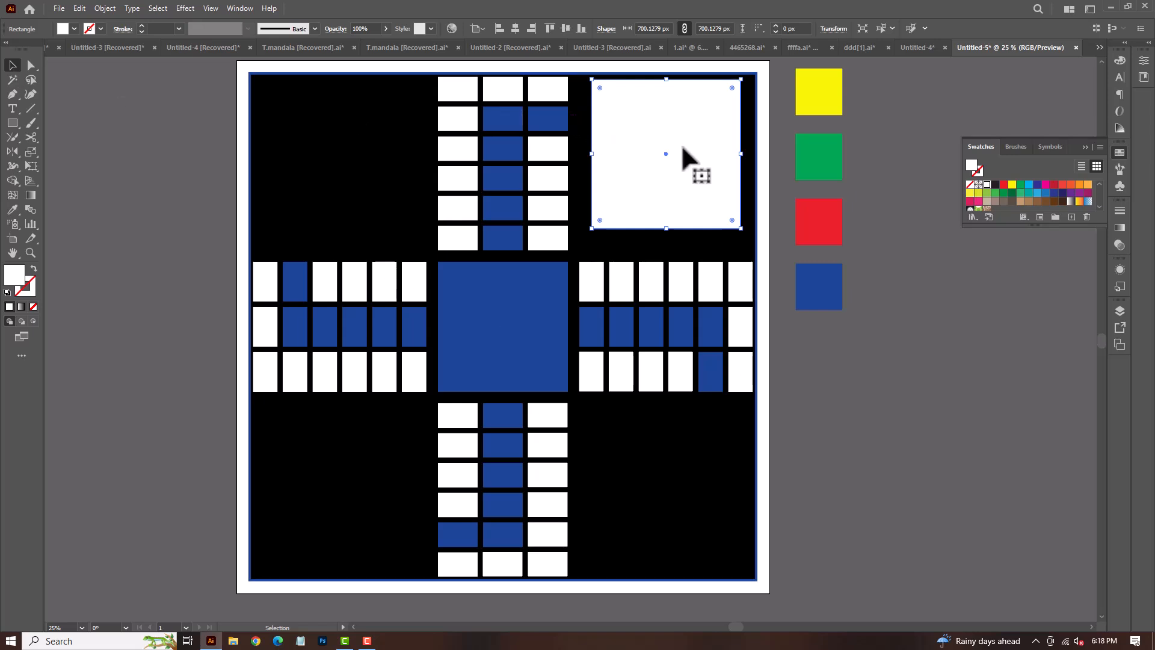
# - Reposition the white corner square and enlarge it proportionally to about 807 px so it fills the upper-right corner area
pyautogui.moveTo(682, 146); pyautogui.dragTo(746, 167)
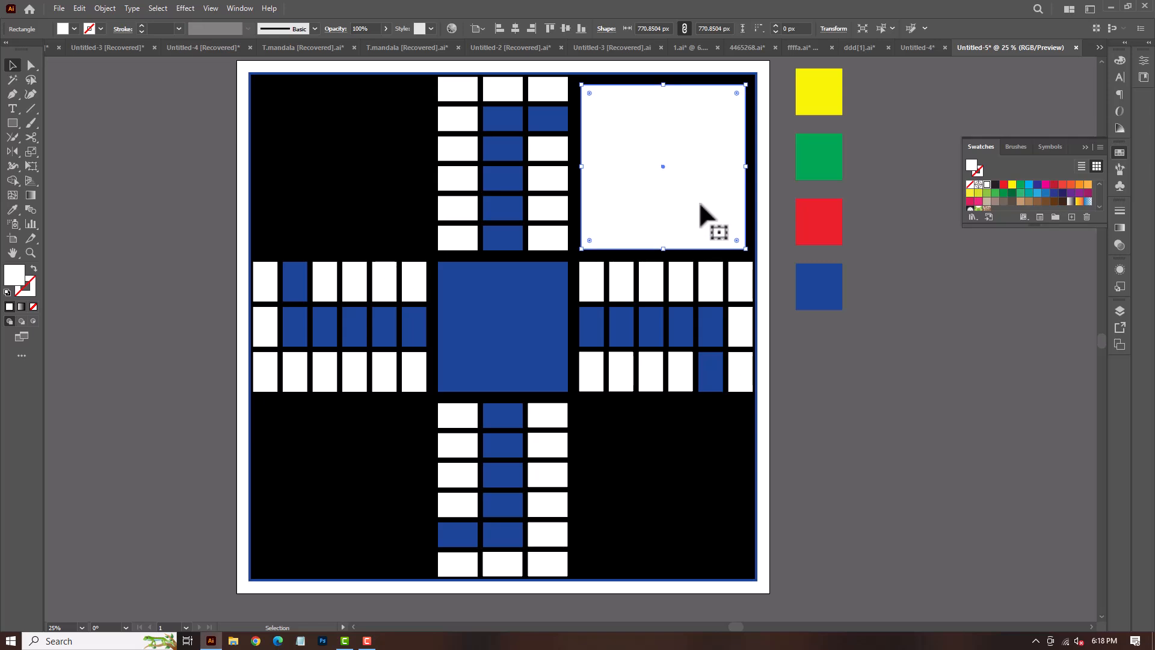
pyautogui.scroll(1, 665, 251)
pyautogui.keyDown('shift'); pyautogui.click(662, 249); pyautogui.keyUp('shift')
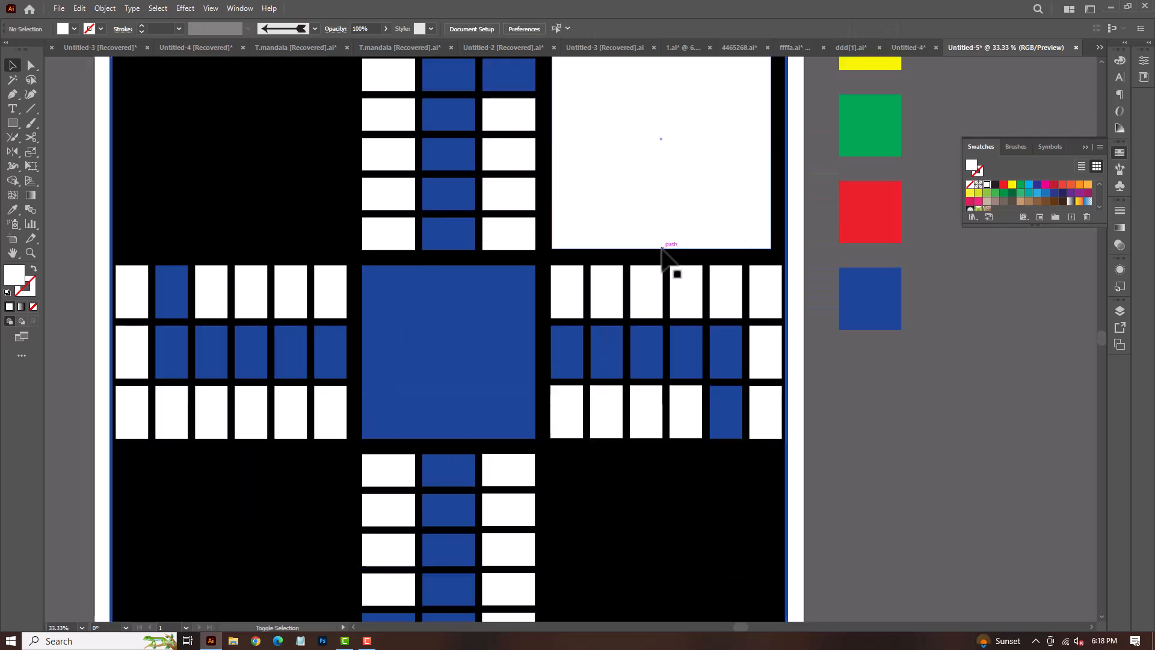
pyautogui.scroll(-2, 659, 246)
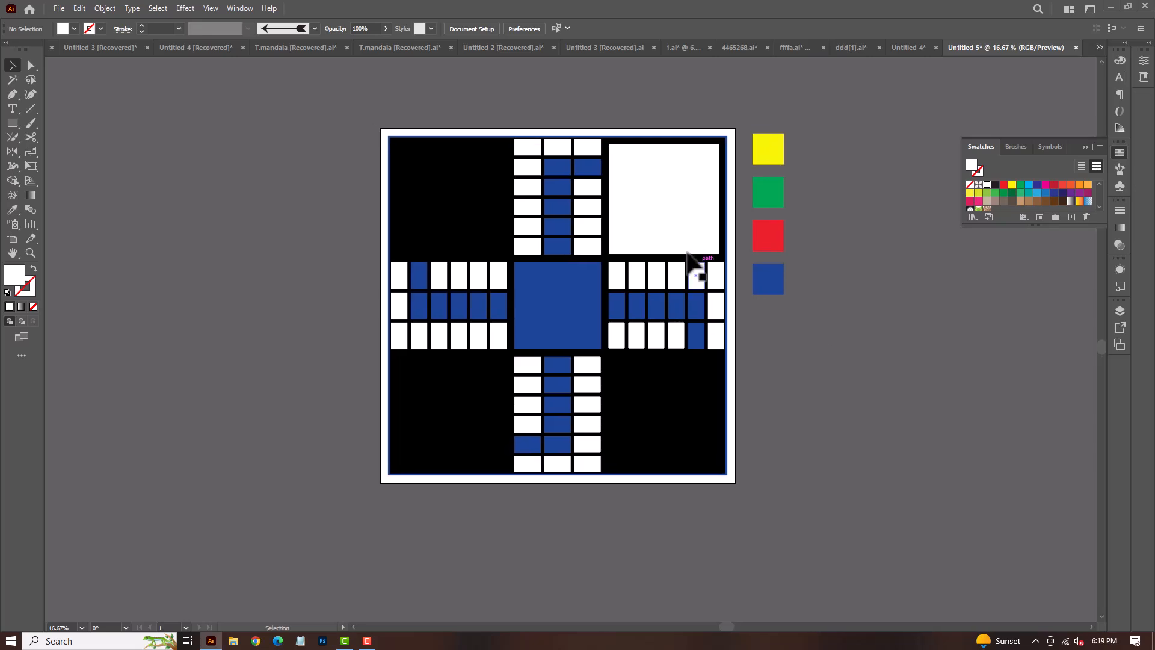
pyautogui.scroll(1, 654, 176)
pyautogui.click(663, 144)
pyautogui.moveTo(670, 128); pyautogui.dragTo(669, 120)
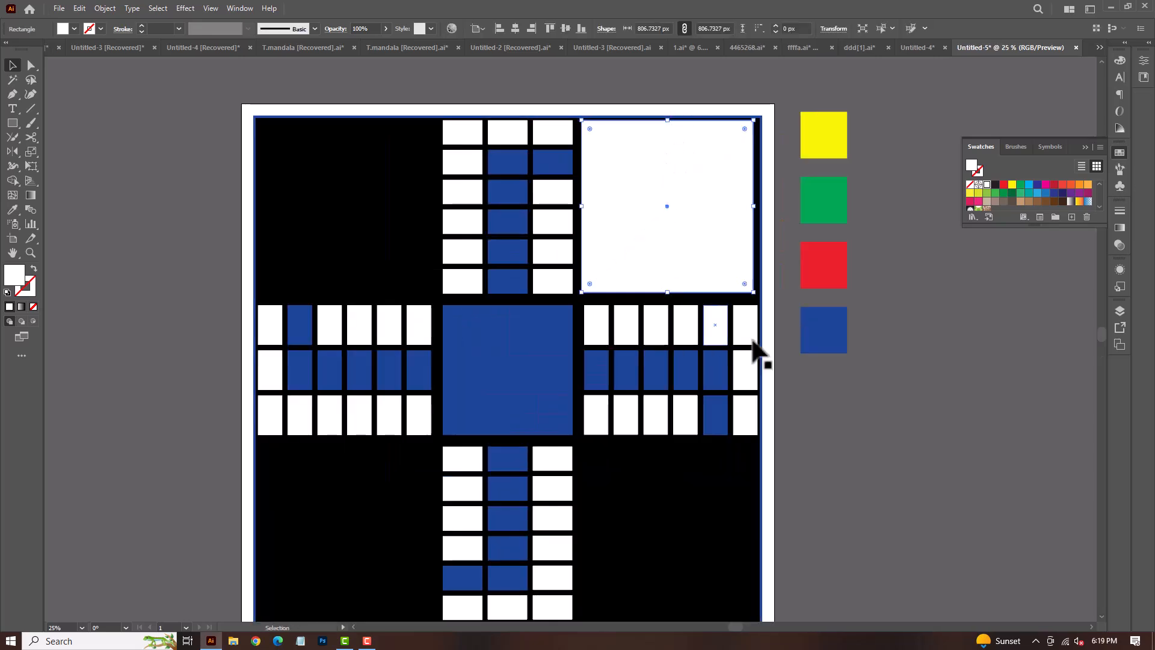
pyautogui.click(879, 408)
# - Copy the white square into the upper-left corner, and copy both squares down into the two lower corners
pyautogui.moveTo(693, 283); pyautogui.dragTo(379, 265)
pyautogui.keyDown('shift'); pyautogui.click(643, 240); pyautogui.keyUp('shift')
pyautogui.moveTo(642, 241); pyautogui.dragTo(682, 545)
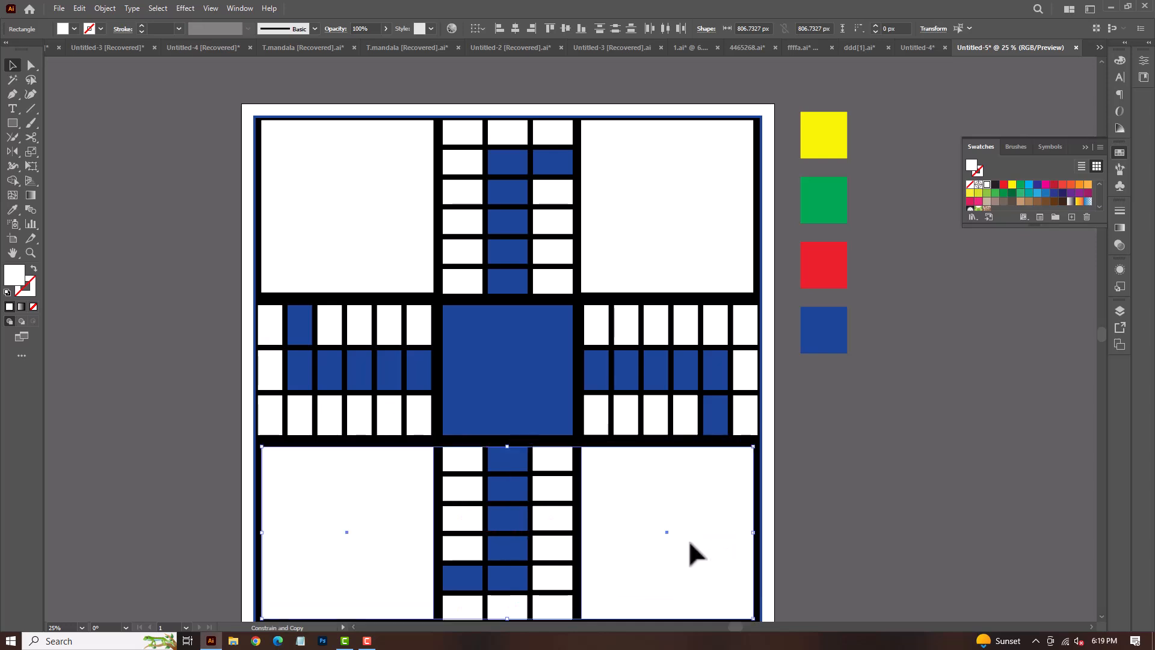
pyautogui.click(857, 462)
# - Create two smaller concentric copies inside the lower-right white square, about 732 px and 676 px wide
pyautogui.moveTo(857, 463); pyautogui.dragTo(755, 424)
pyautogui.scroll(-1, 846, 346)
pyautogui.scroll(1, 790, 361)
pyautogui.click(579, 521)
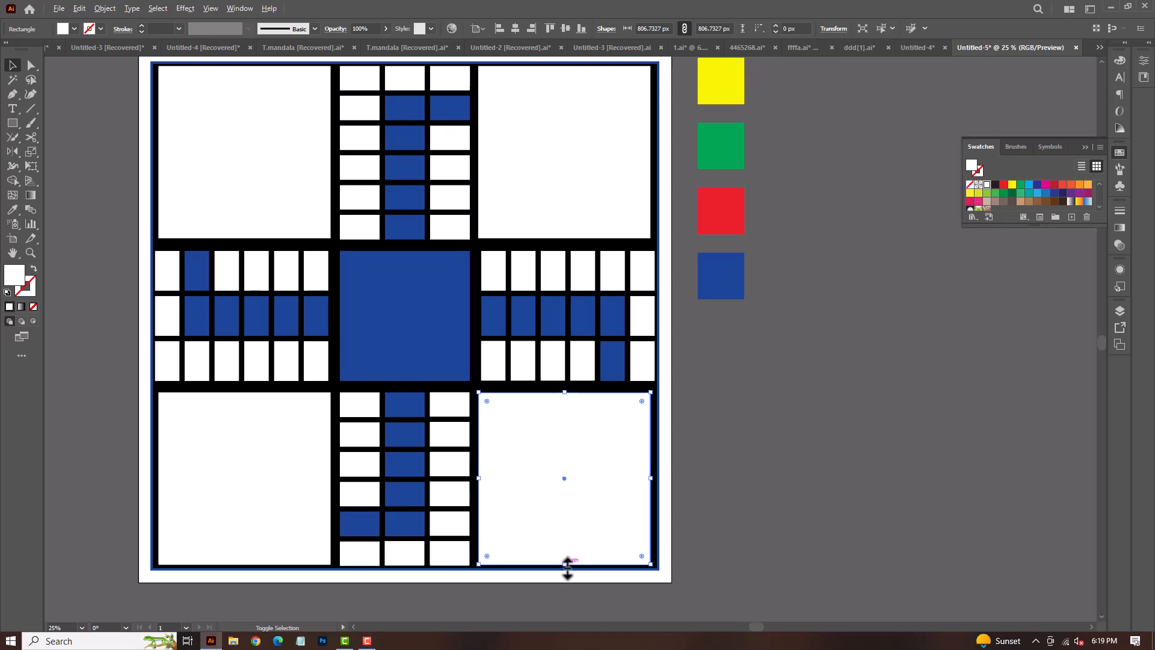
pyautogui.moveTo(566, 565); pyautogui.dragTo(564, 548)
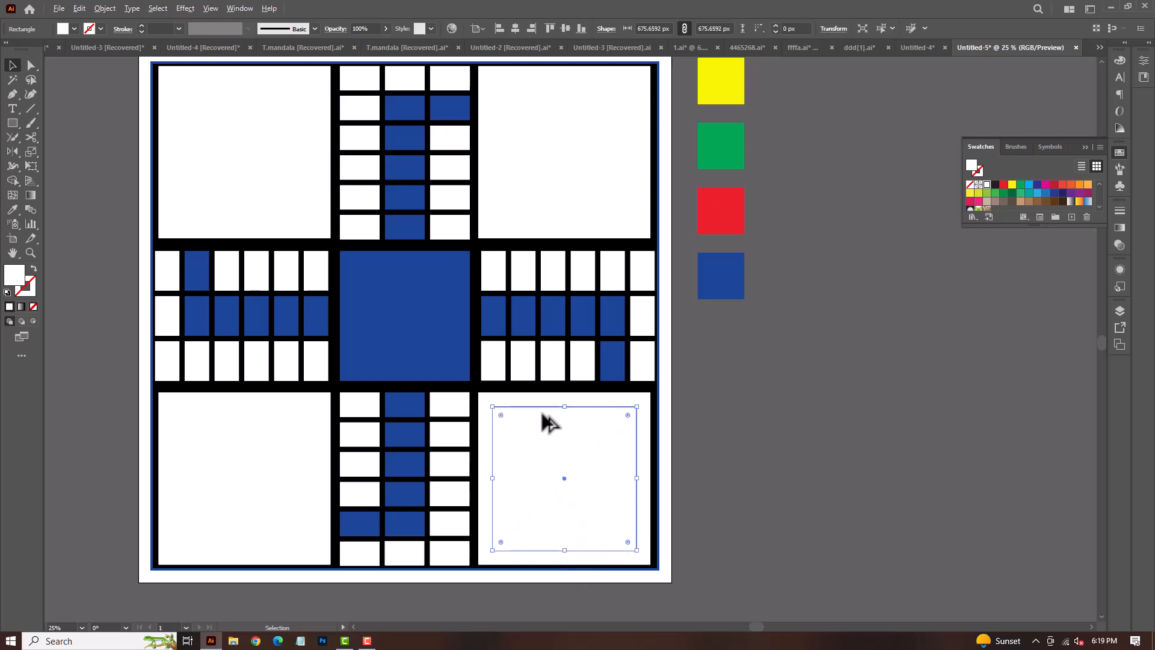
# - Cut out the centre of the nested lower-right squares with the Shape Builder tool, leaving only the border frames
pyautogui.scroll(1, 547, 421)
pyautogui.scroll(2, 559, 380)
pyautogui.click(559, 380)
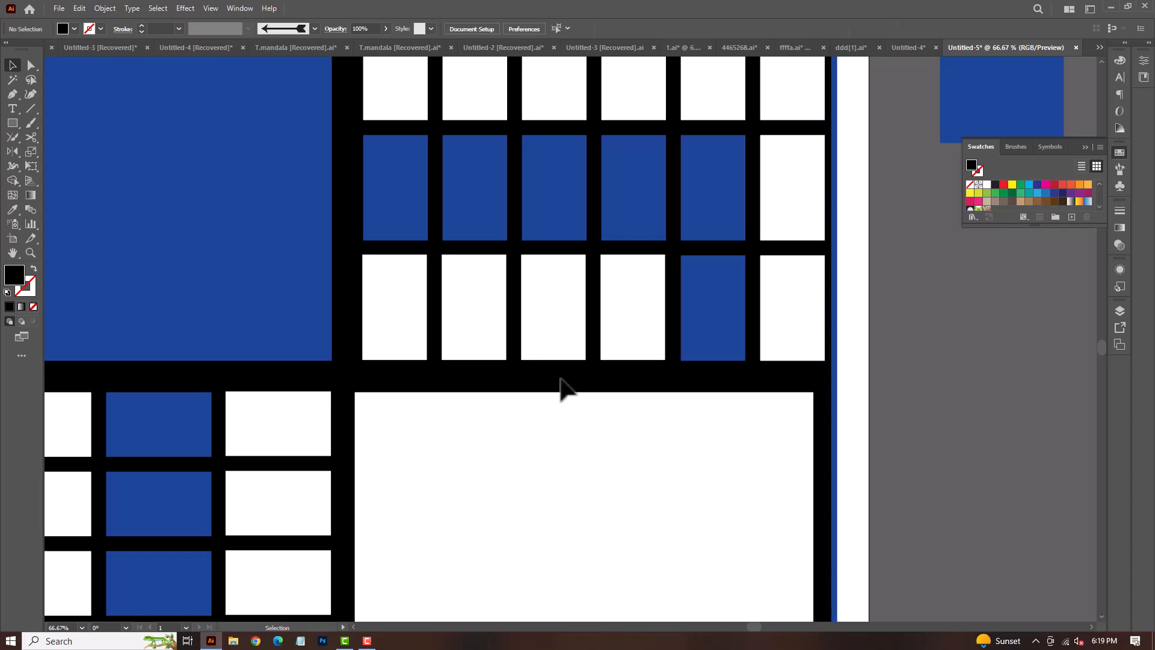
pyautogui.click(583, 518)
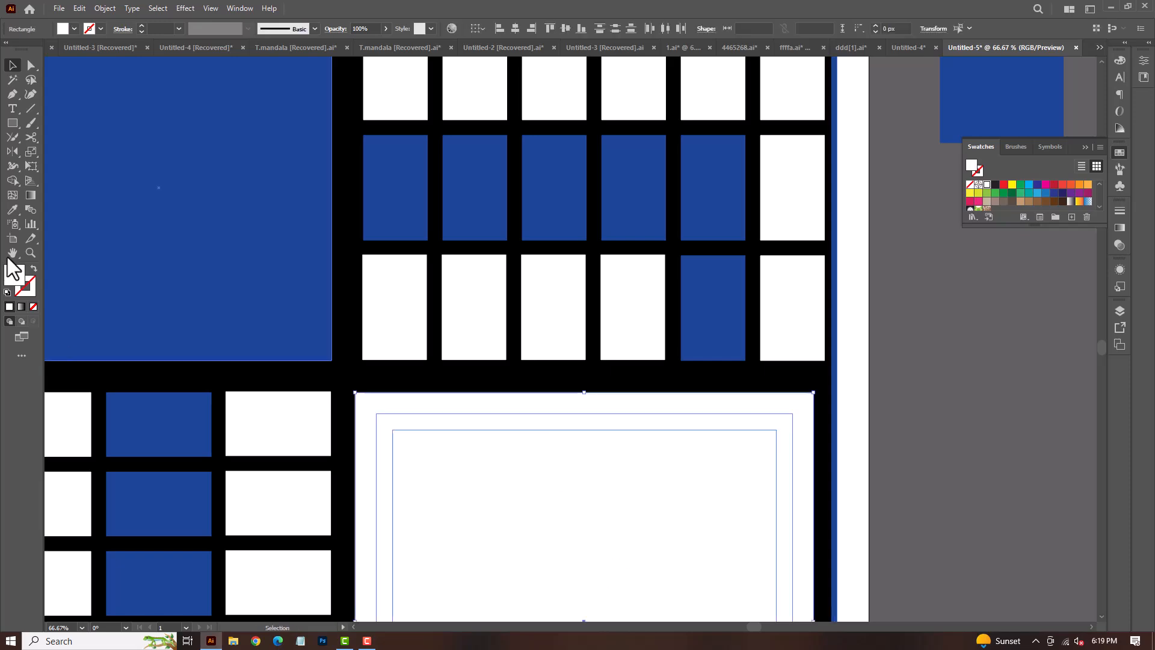
pyautogui.keyDown('alt'); pyautogui.click(461, 476); pyautogui.keyUp('alt')
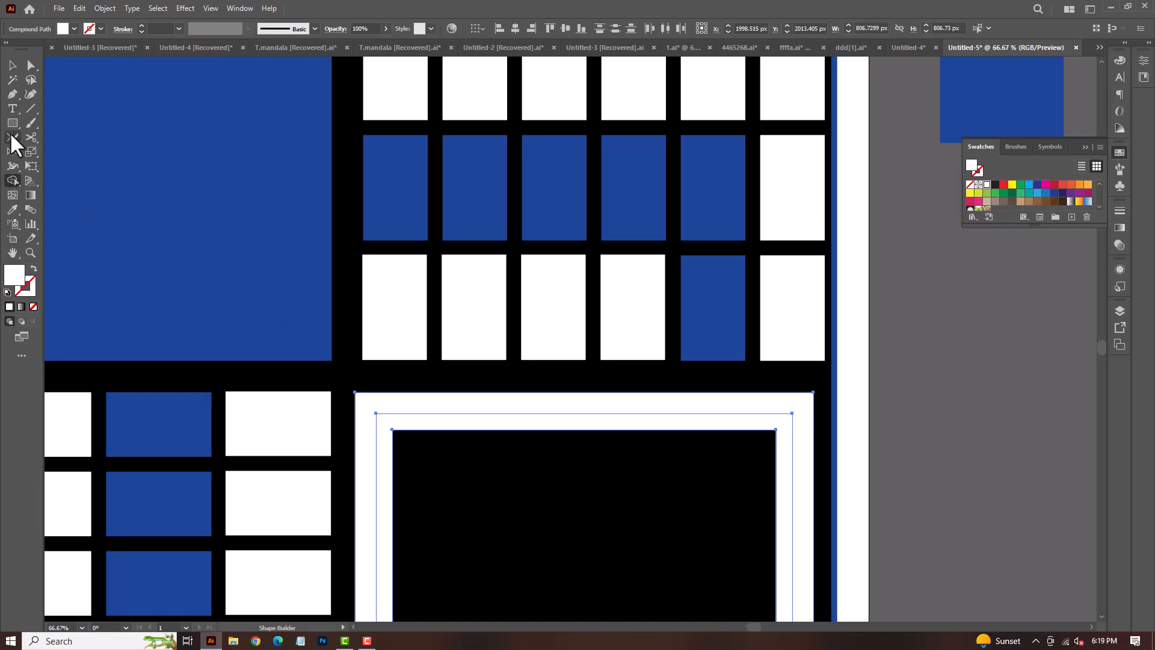
pyautogui.click(15, 66)
pyautogui.click(546, 476)
pyautogui.scroll(-3, 560, 444)
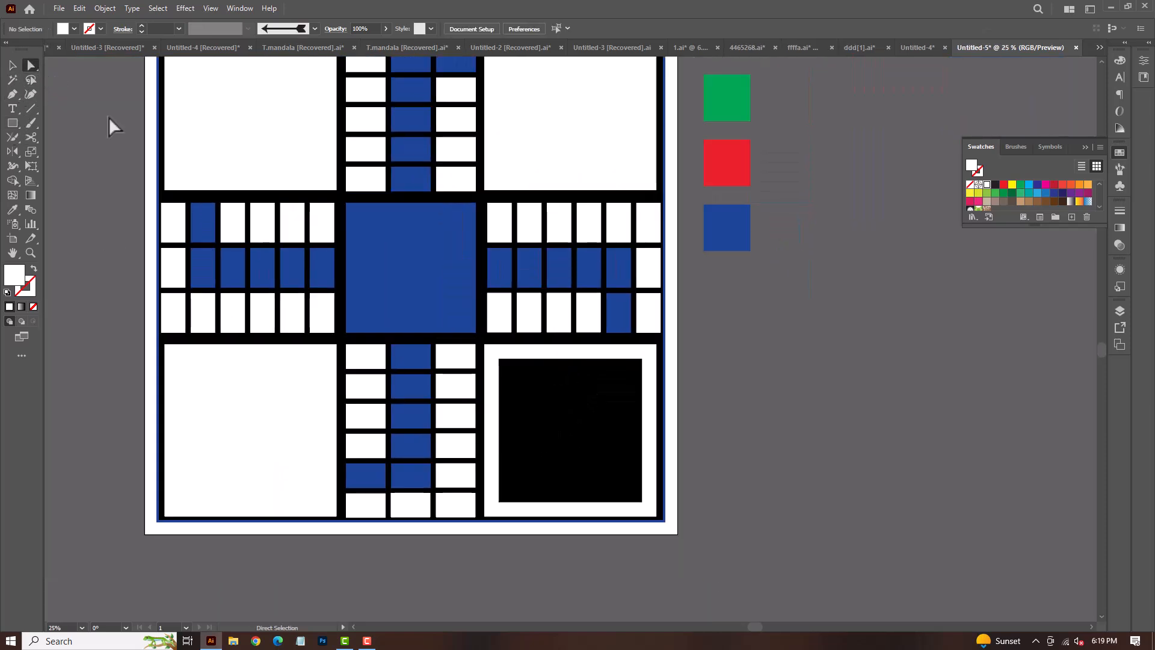
pyautogui.moveTo(558, 413)
pyautogui.mouseDown()
pyautogui.moveTo(540, 408)
pyautogui.moveTo(540, 418)
pyautogui.mouseUp()
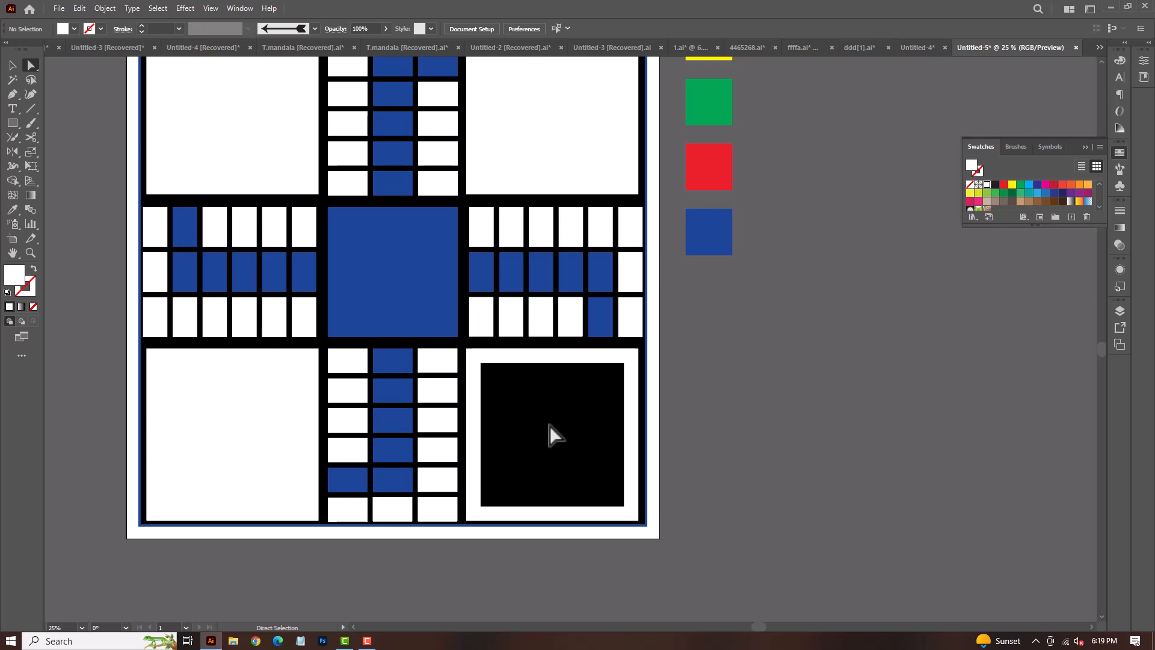
pyautogui.click(9, 62)
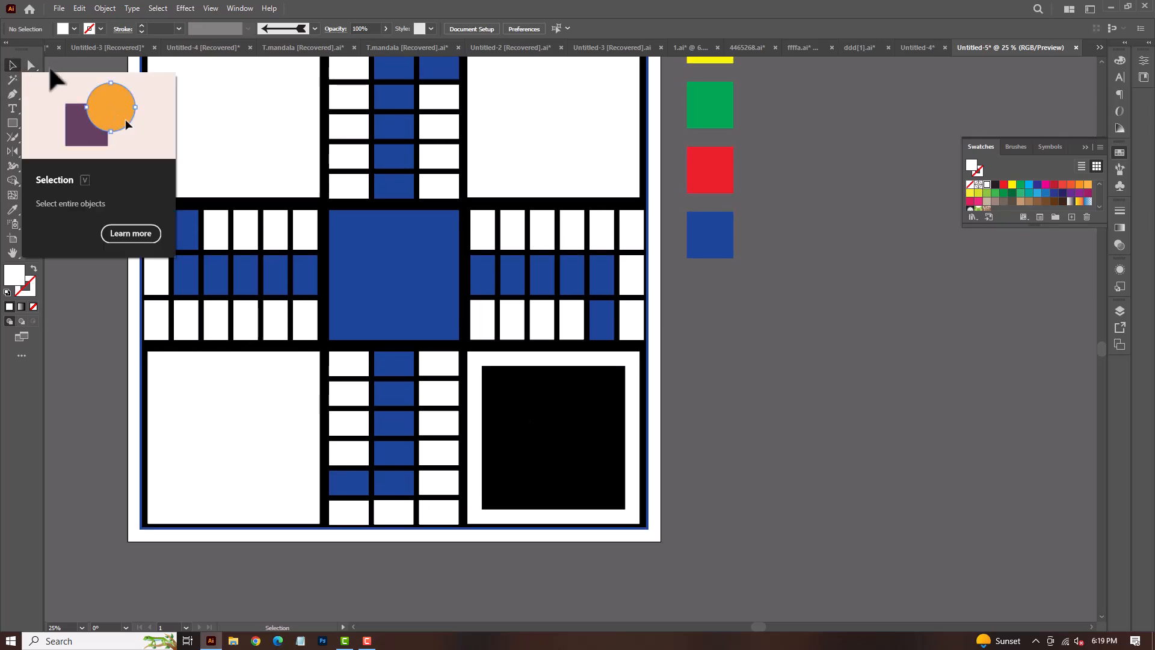
pyautogui.click(579, 334)
pyautogui.click(711, 346)
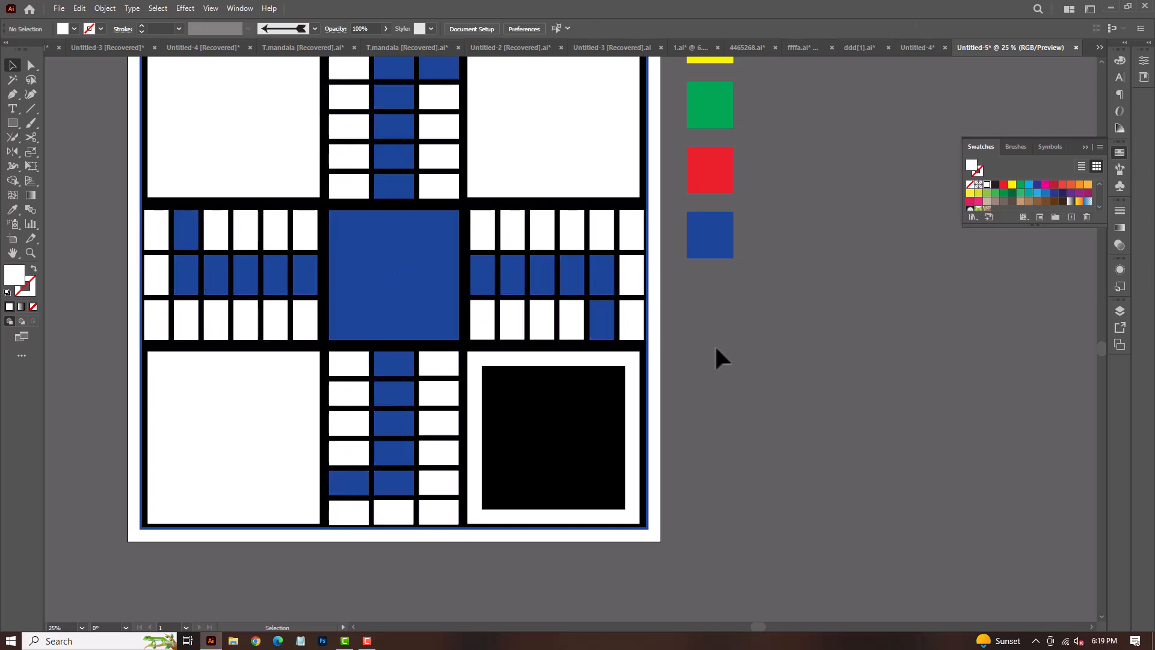
pyautogui.click(30, 65)
# - Draw a white square in the black opening of the lower-right corner and enlarge it to about 676 px to fill the opening
pyautogui.click(12, 123)
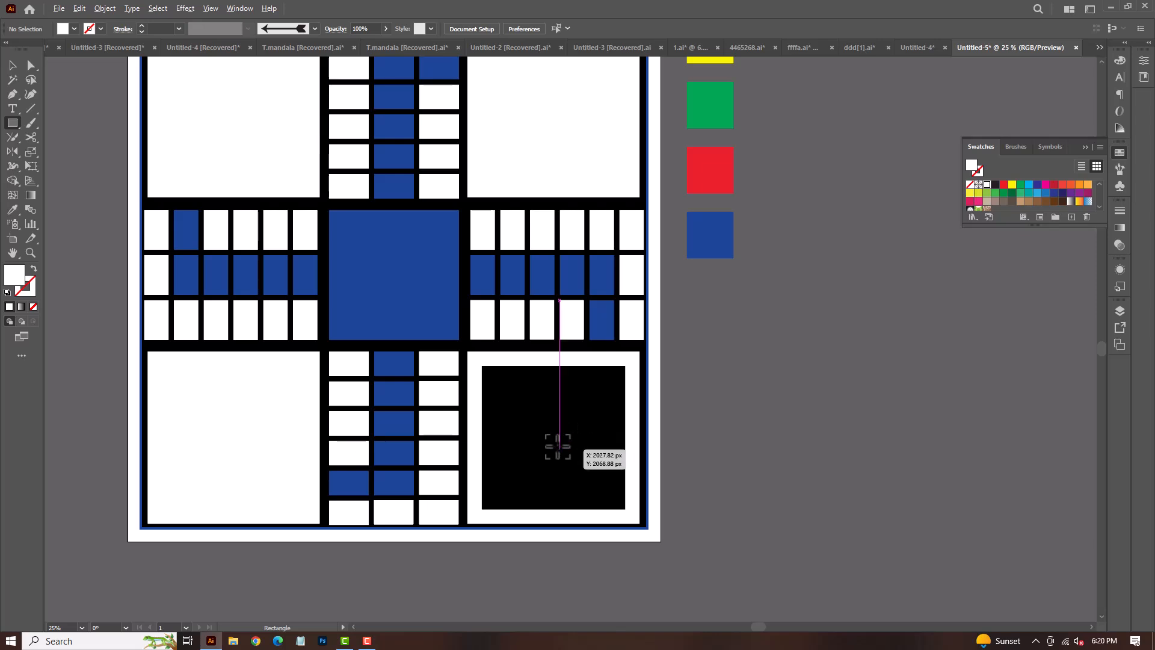
pyautogui.moveTo(558, 446); pyautogui.dragTo(588, 505)
pyautogui.click(12, 65)
pyautogui.scroll(1, 530, 454)
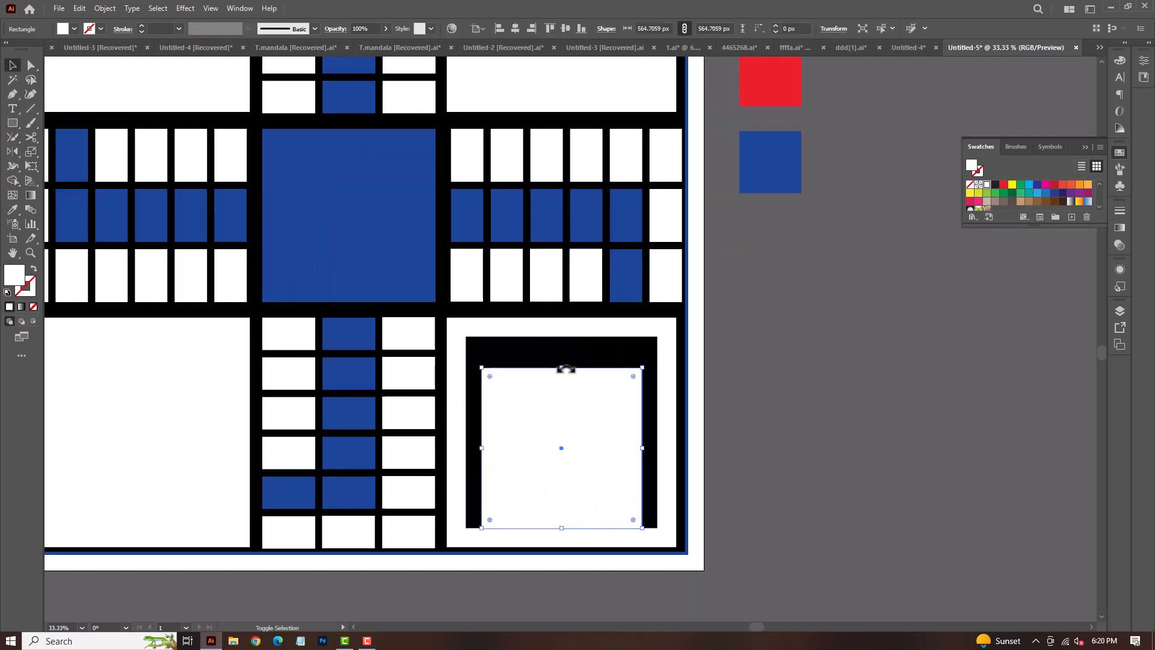
pyautogui.moveTo(562, 364); pyautogui.dragTo(570, 336)
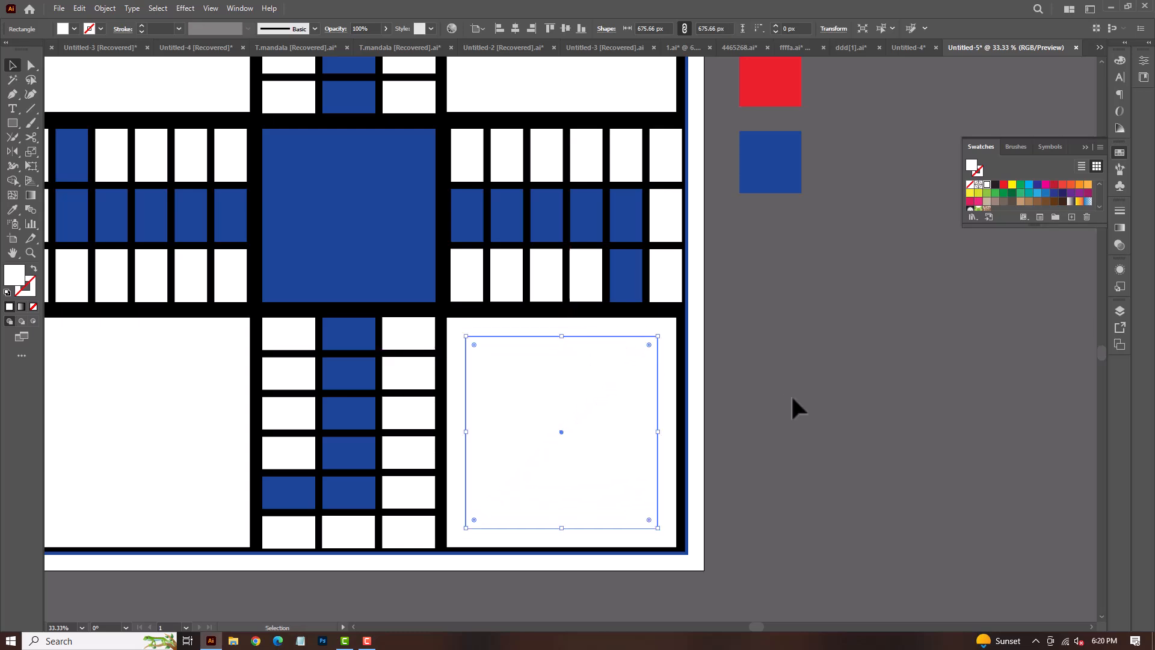
pyautogui.click(794, 405)
# - Fill the inner frame of the lower-right corner with the red sampled from the red reference square
pyautogui.click(597, 330)
pyautogui.click(13, 210)
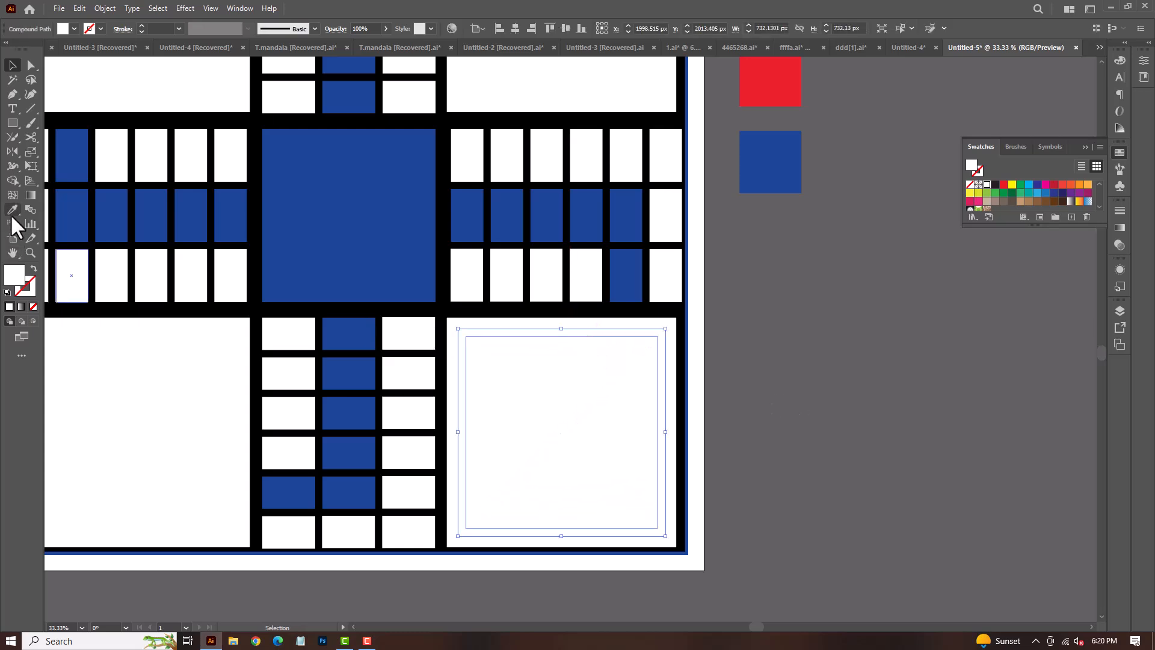
pyautogui.scroll(2, 815, 209)
pyautogui.click(792, 144)
pyautogui.click(31, 65)
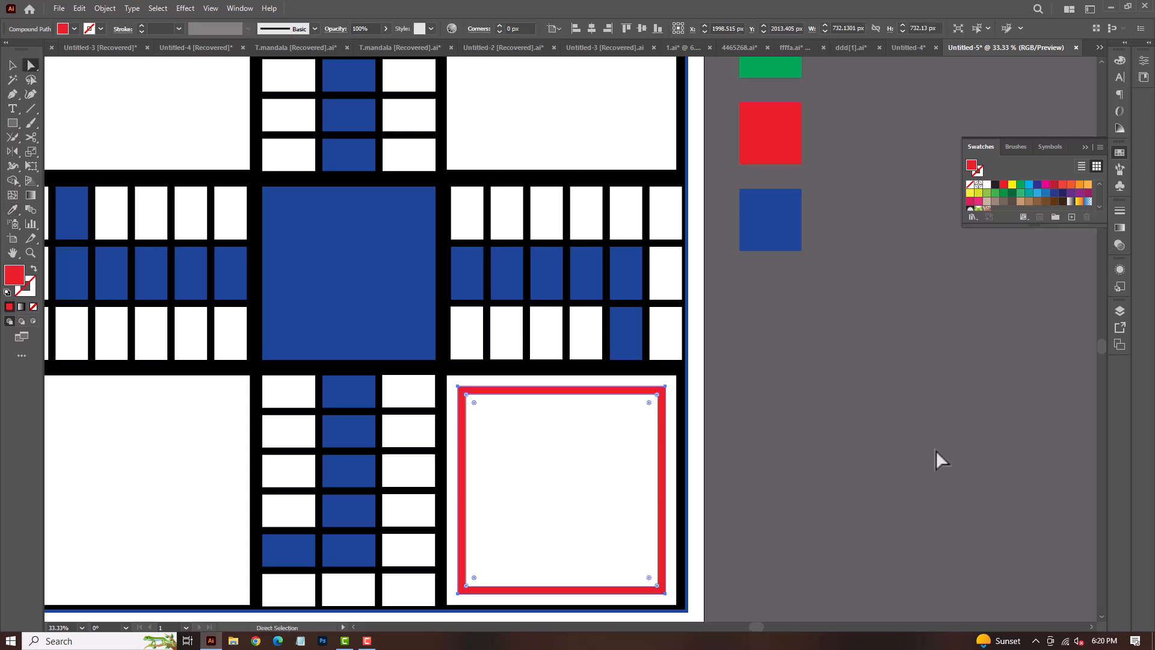
pyautogui.click(937, 455)
# - Fill the outer frame of the lower-right corner with the sampled red and darken it to a deep red
pyautogui.scroll(2, 679, 391)
pyautogui.click(668, 380)
pyautogui.scroll(-2, 688, 397)
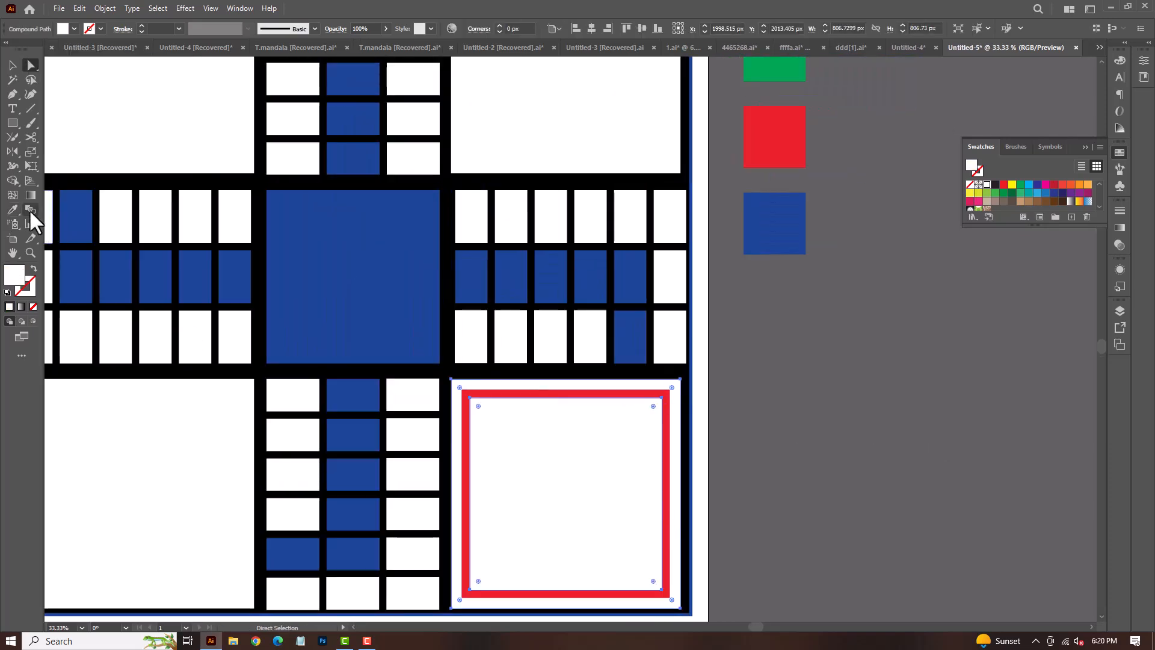
pyautogui.click(12, 209)
pyautogui.click(798, 144)
pyautogui.doubleClick(13, 285)
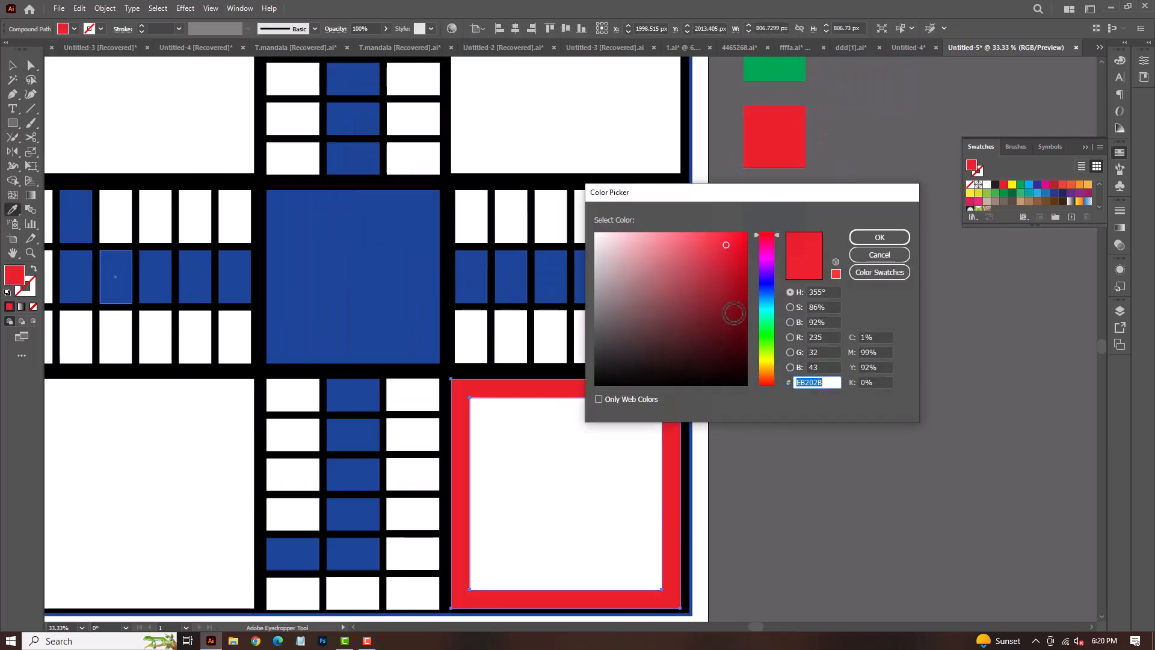
pyautogui.click(748, 295)
pyautogui.click(880, 237)
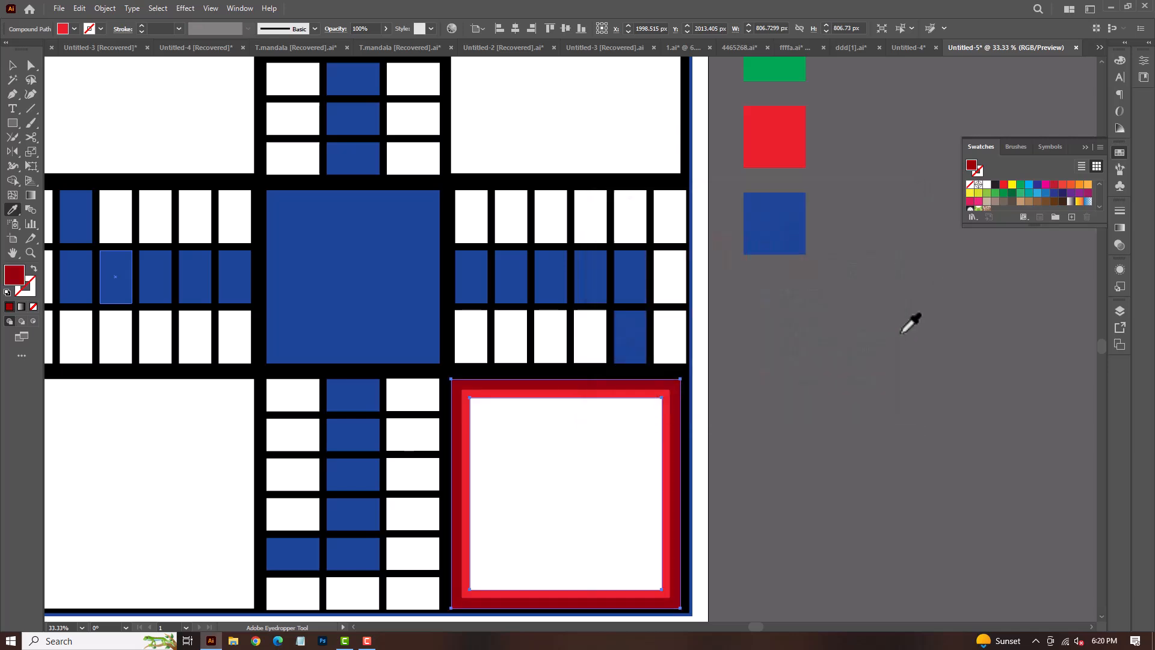
# - Fill the blue start tile just above the lower-right corner square with the red sampled from the red reference square
pyautogui.click(31, 65)
pyautogui.click(627, 345)
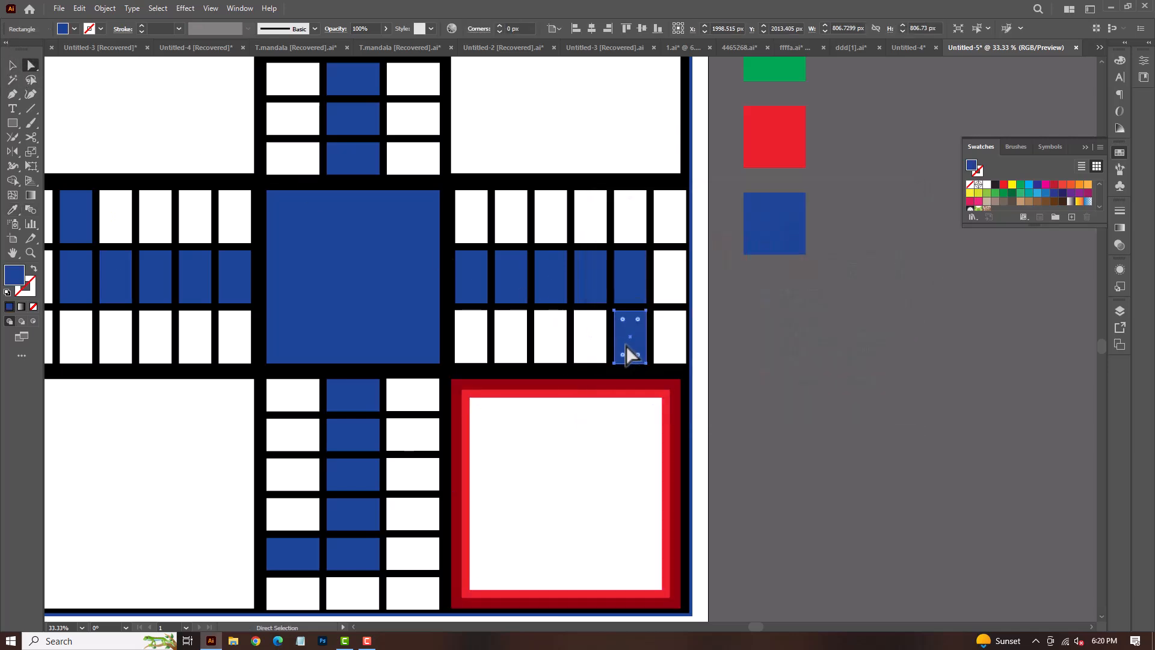
pyautogui.click(12, 209)
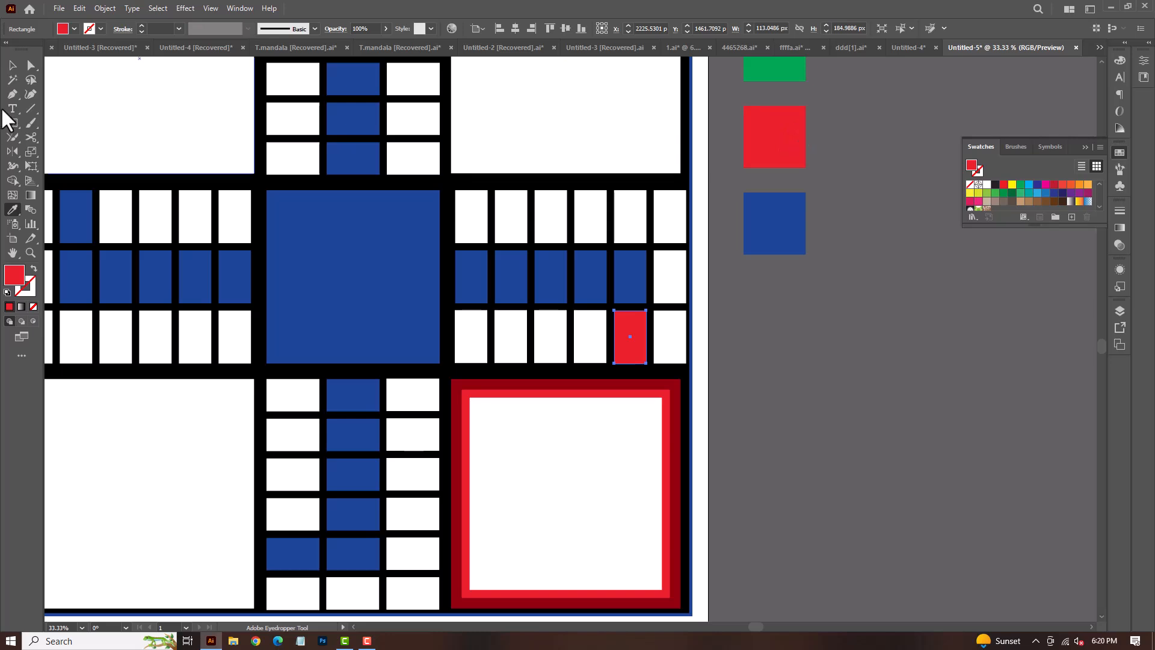
pyautogui.click(18, 65)
pyautogui.click(772, 339)
pyautogui.press('space')
pyautogui.moveTo(774, 346); pyautogui.dragTo(774, 352)
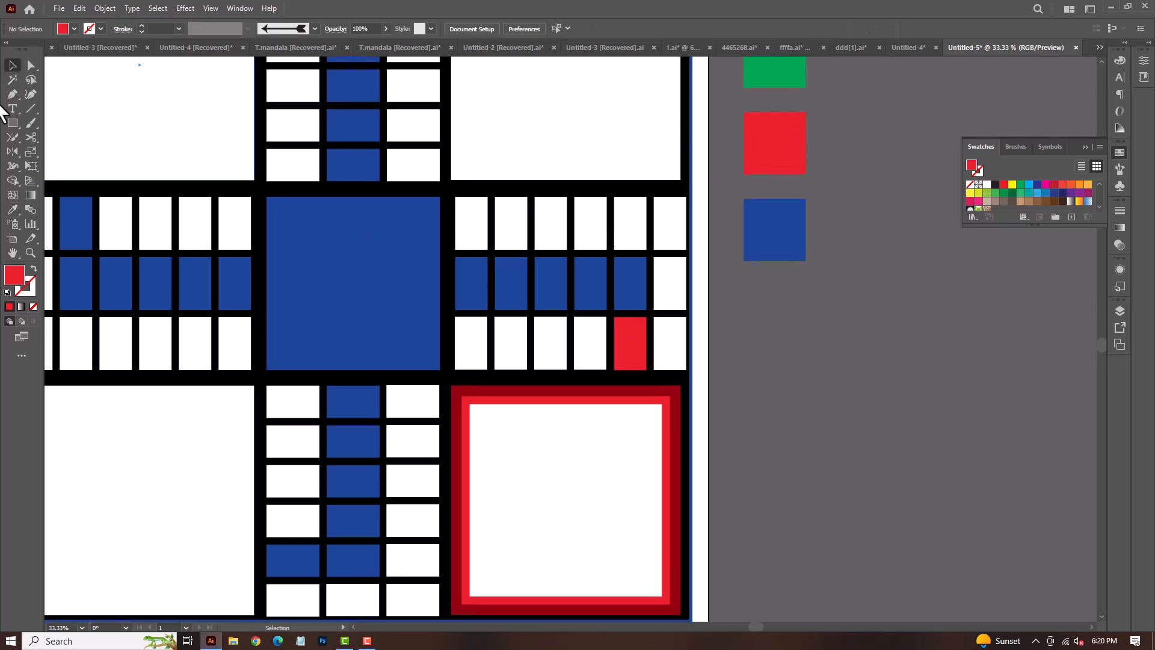
# - Fill the five blue middle-row tiles of the board's right arm with the red sampled from the red start tile
pyautogui.click(29, 65)
pyautogui.click(469, 298)
pyautogui.keyDown('shift'); pyautogui.click(511, 298); pyautogui.keyUp('shift')
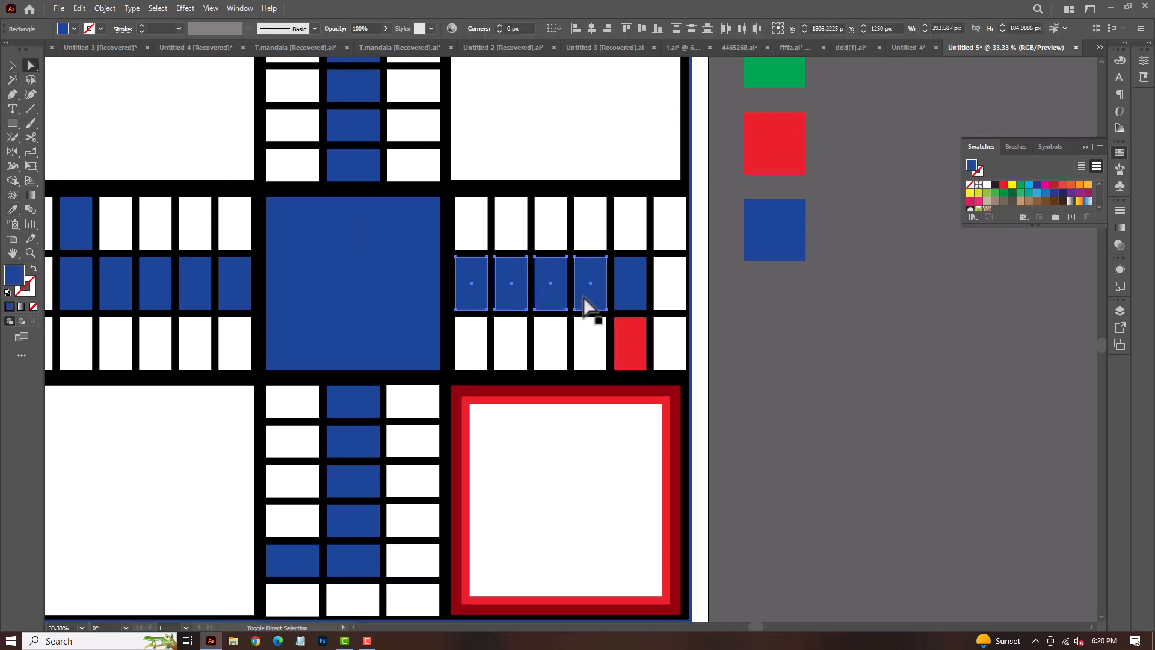
pyautogui.press('i')
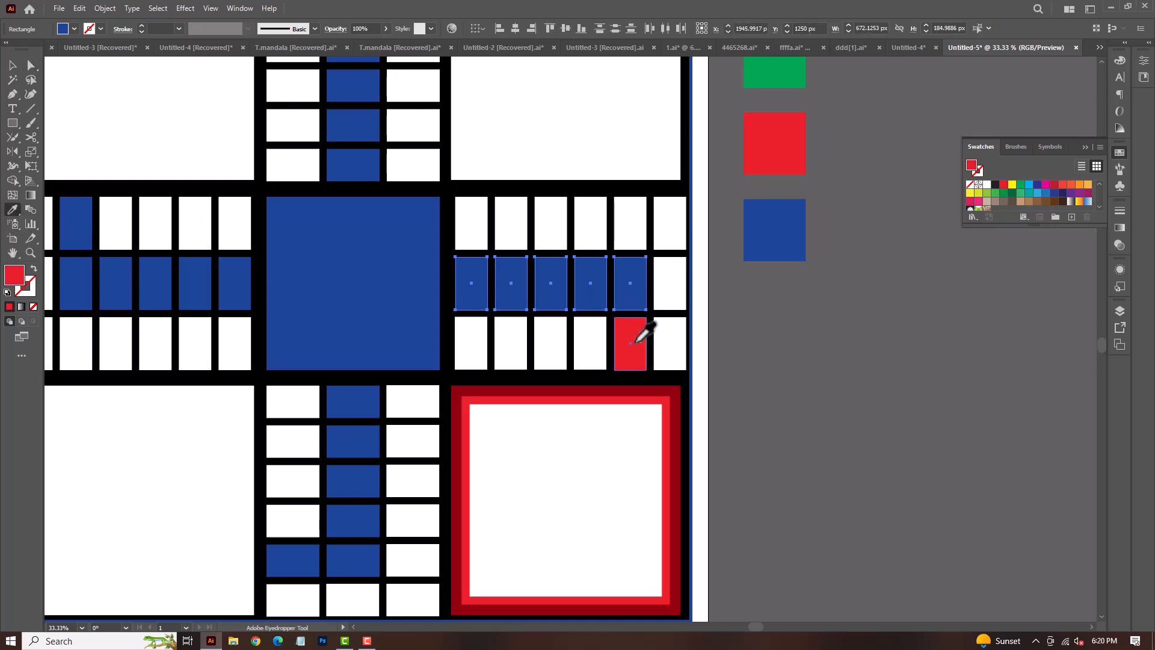
pyautogui.click(637, 343)
pyautogui.click(12, 66)
pyautogui.click(924, 381)
# - Copy the red framed home square from the lower-right corner into the upper-right corner of the board
pyautogui.scroll(-1, 904, 375)
pyautogui.press('space')
pyautogui.moveTo(904, 377); pyautogui.dragTo(866, 423)
pyautogui.scroll(1, 670, 473)
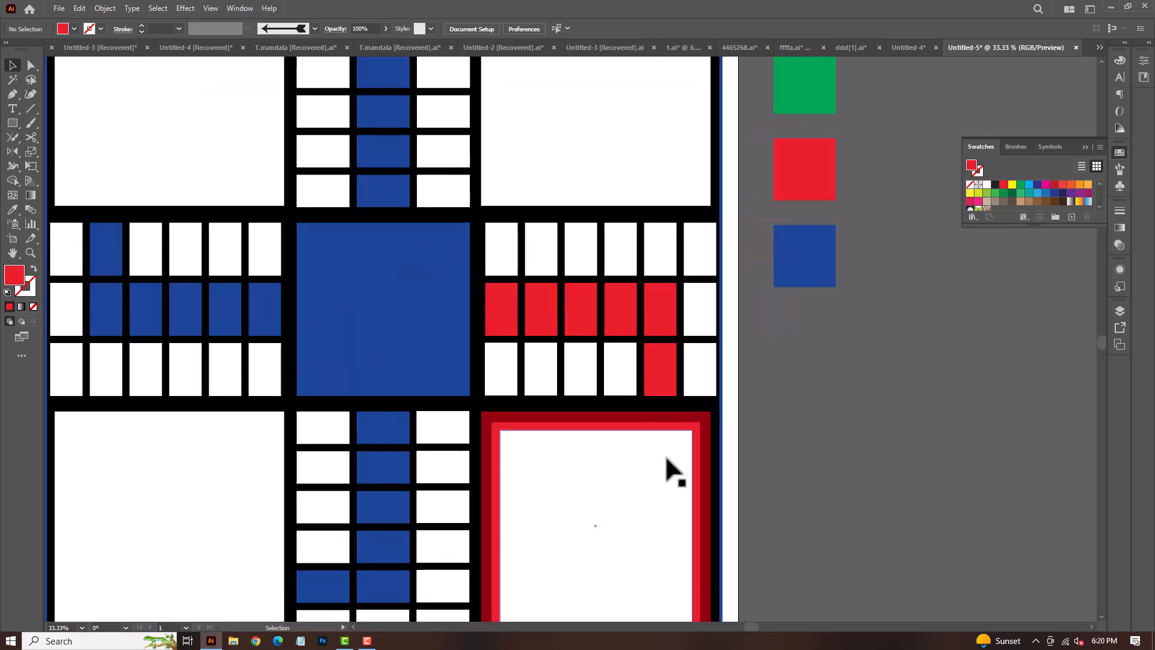
pyautogui.click(659, 458)
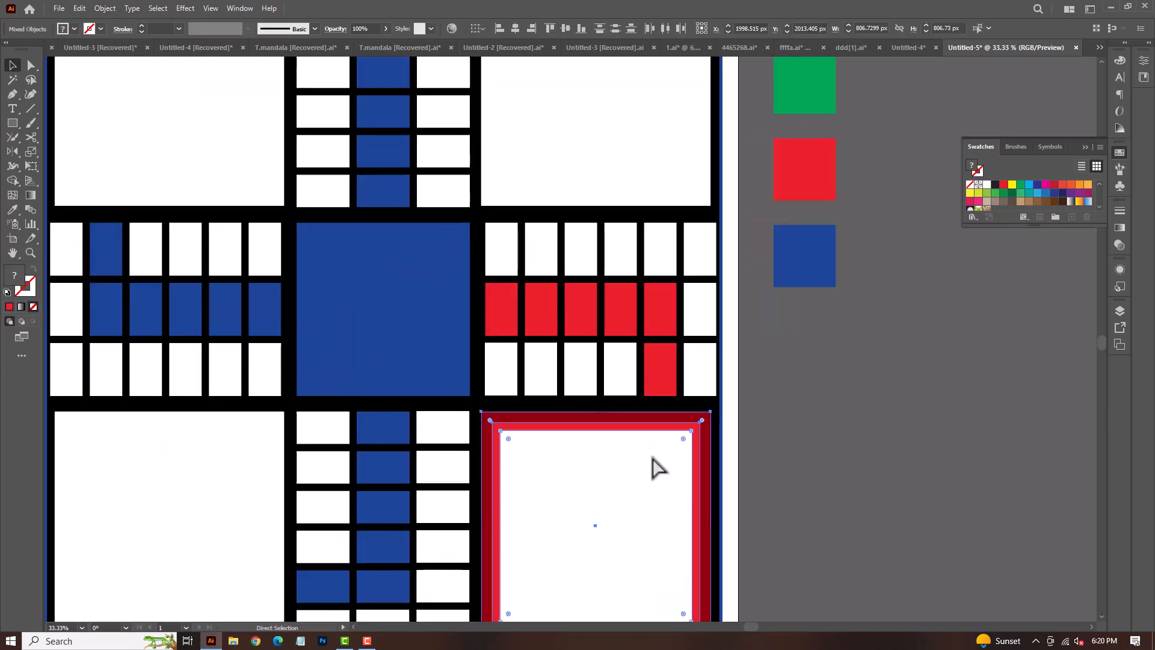
pyautogui.moveTo(658, 464); pyautogui.dragTo(612, 183)
pyautogui.scroll(-1, 634, 469)
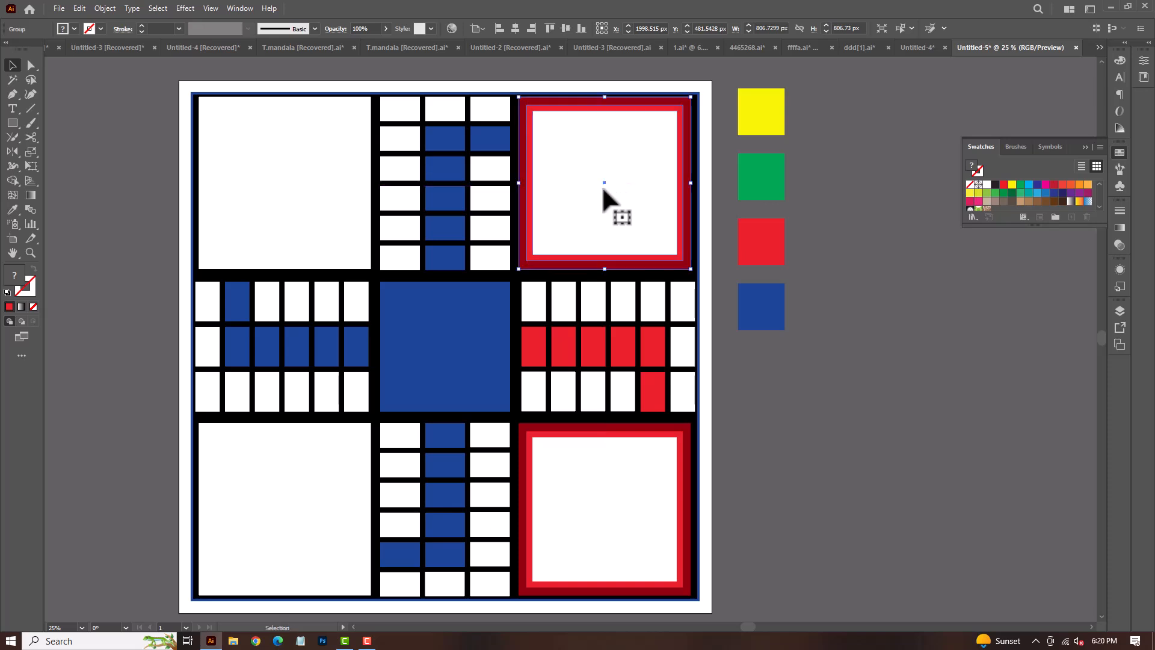
# - Recolour the upper-right home square's frames to a purple outer and magenta inner frame with Recolor Artwork
pyautogui.click(452, 29)
pyautogui.moveTo(639, 338); pyautogui.dragTo(625, 383)
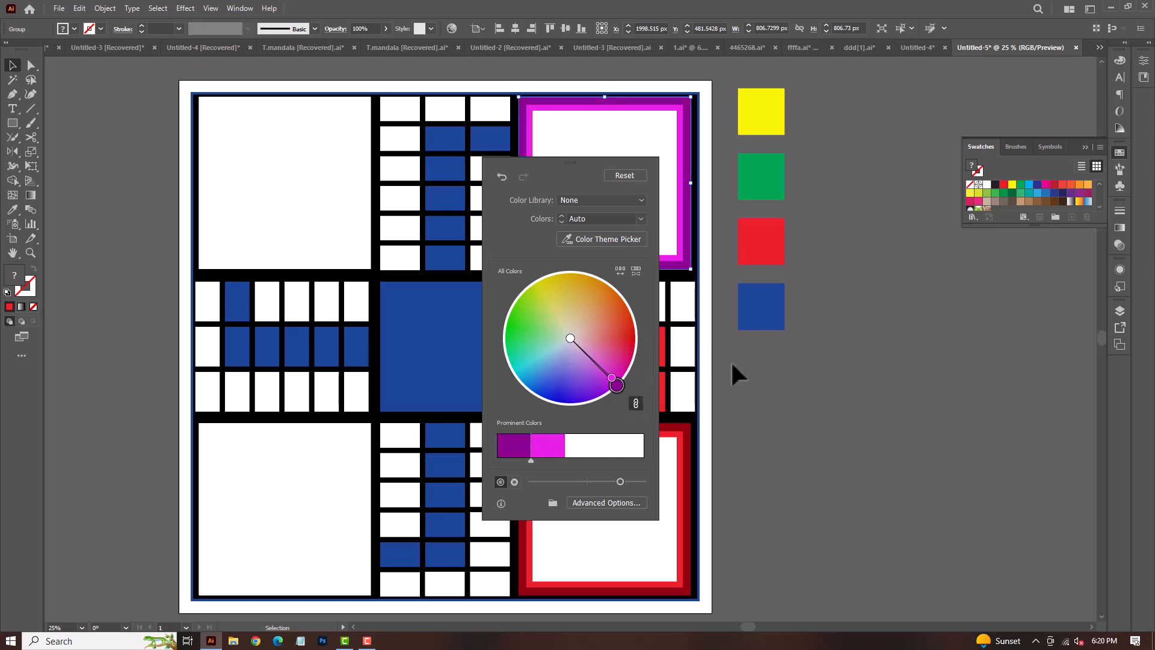
pyautogui.click(782, 380)
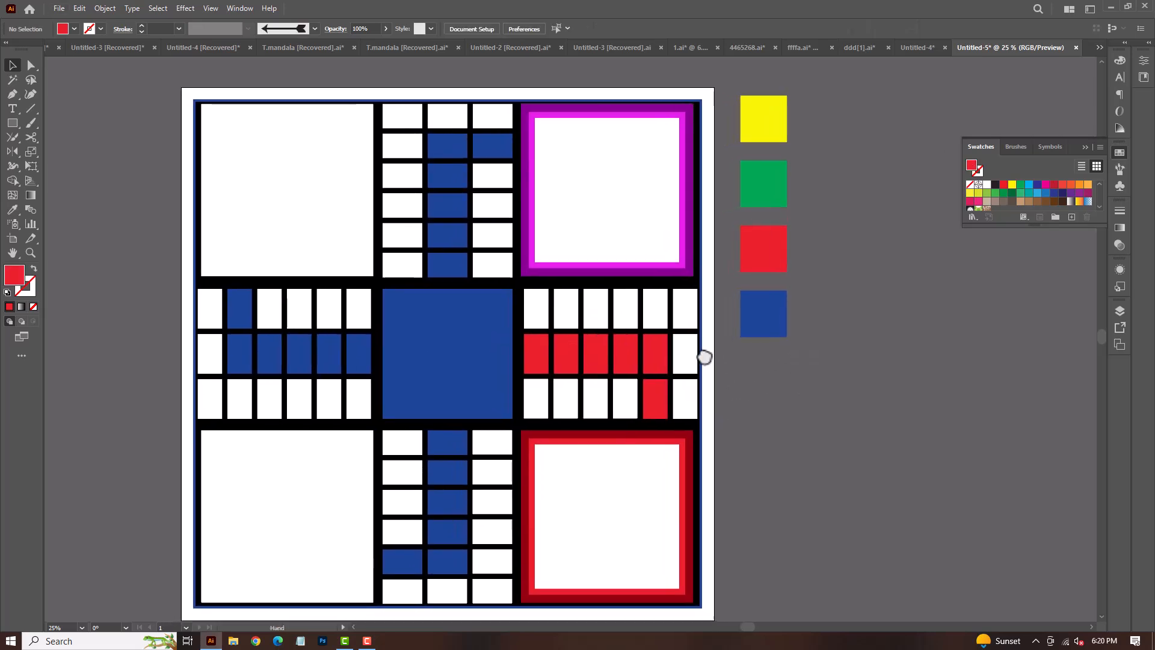
# - Fill the six blue tiles of the board's upper arm with the magenta sampled from the upper-right inner frame
pyautogui.press('a')
pyautogui.click(449, 259)
pyautogui.keyDown('shift'); pyautogui.click(447, 234); pyautogui.keyUp('shift')
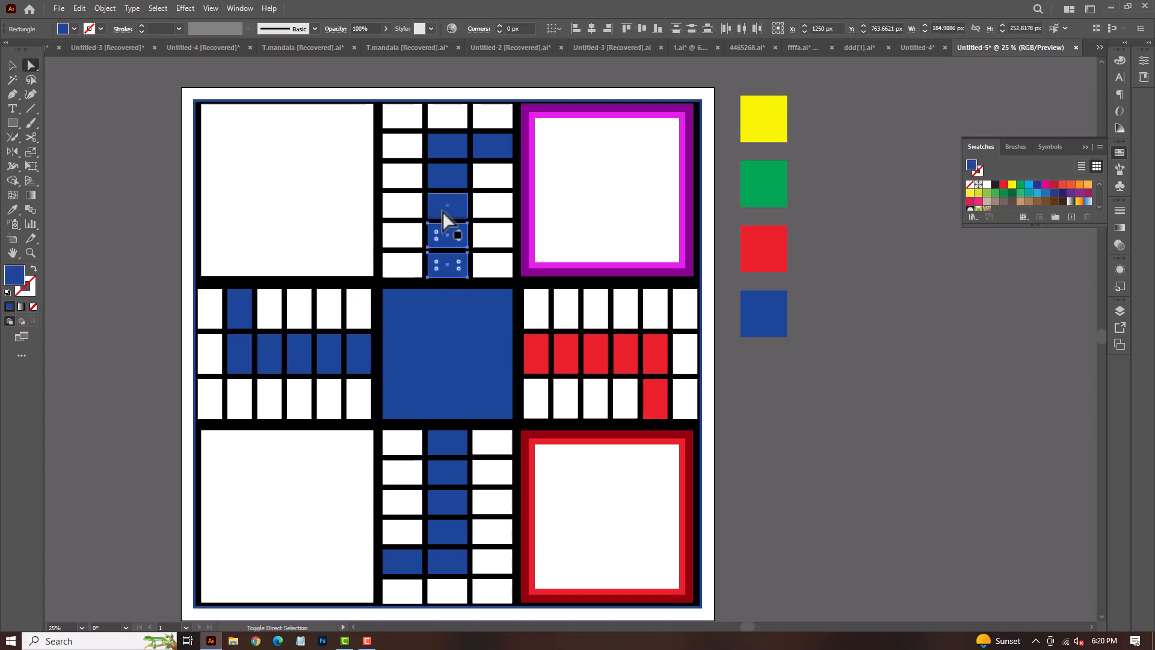
pyautogui.click(12, 209)
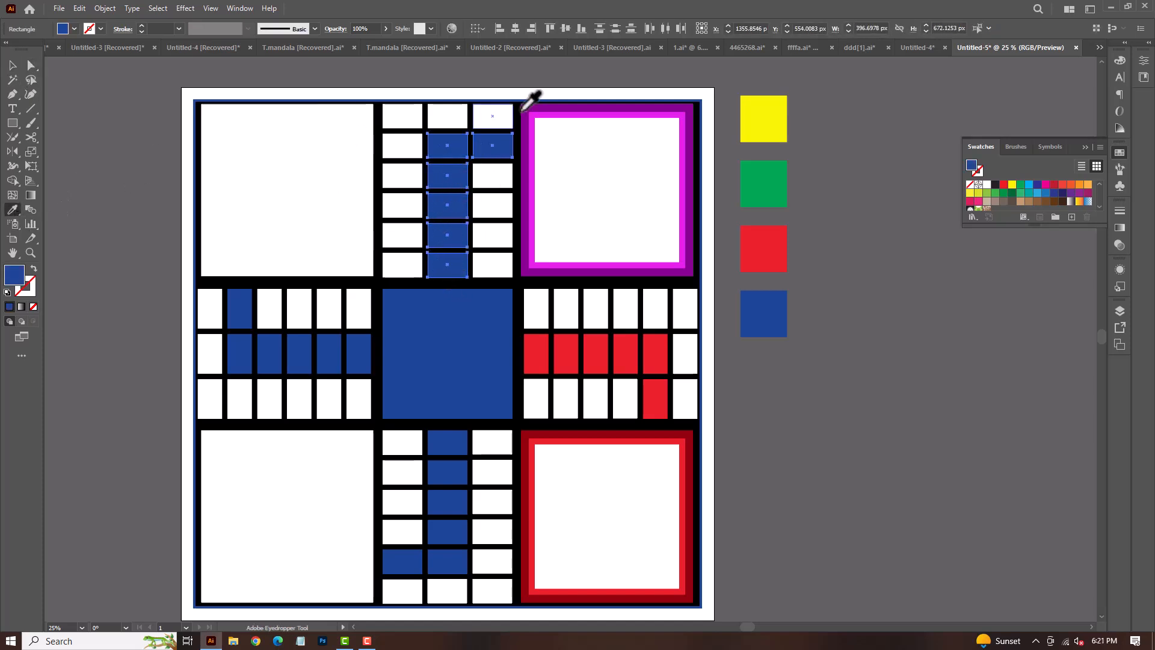
pyautogui.click(539, 111)
pyautogui.press('v')
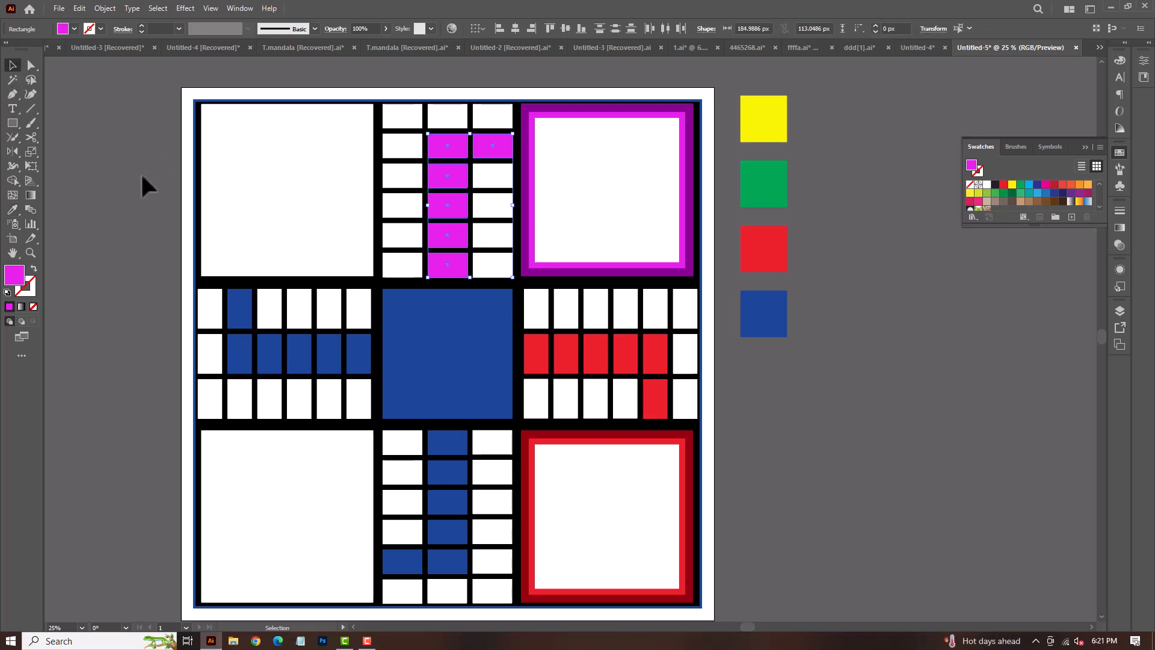
pyautogui.click(125, 178)
pyautogui.moveTo(121, 184); pyautogui.dragTo(126, 185)
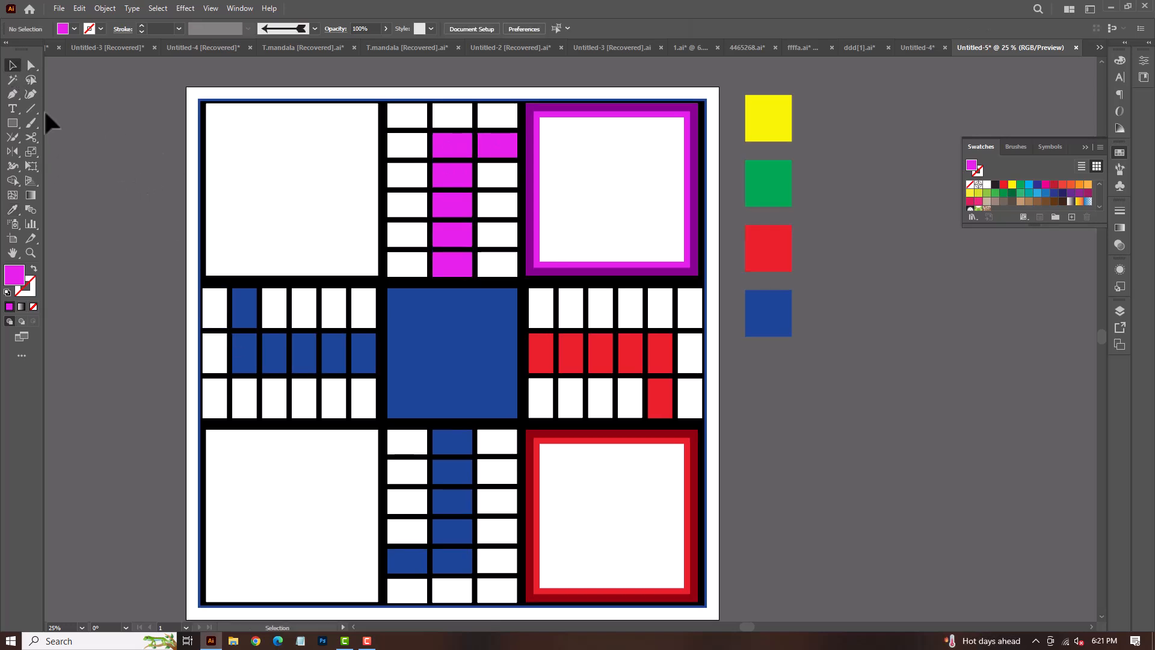
# - Copy the magenta framed home square into the upper-left corner and recolour its frames to olive and yellow with Recolor Artwork
pyautogui.click(12, 65)
pyautogui.moveTo(603, 199); pyautogui.dragTo(289, 199)
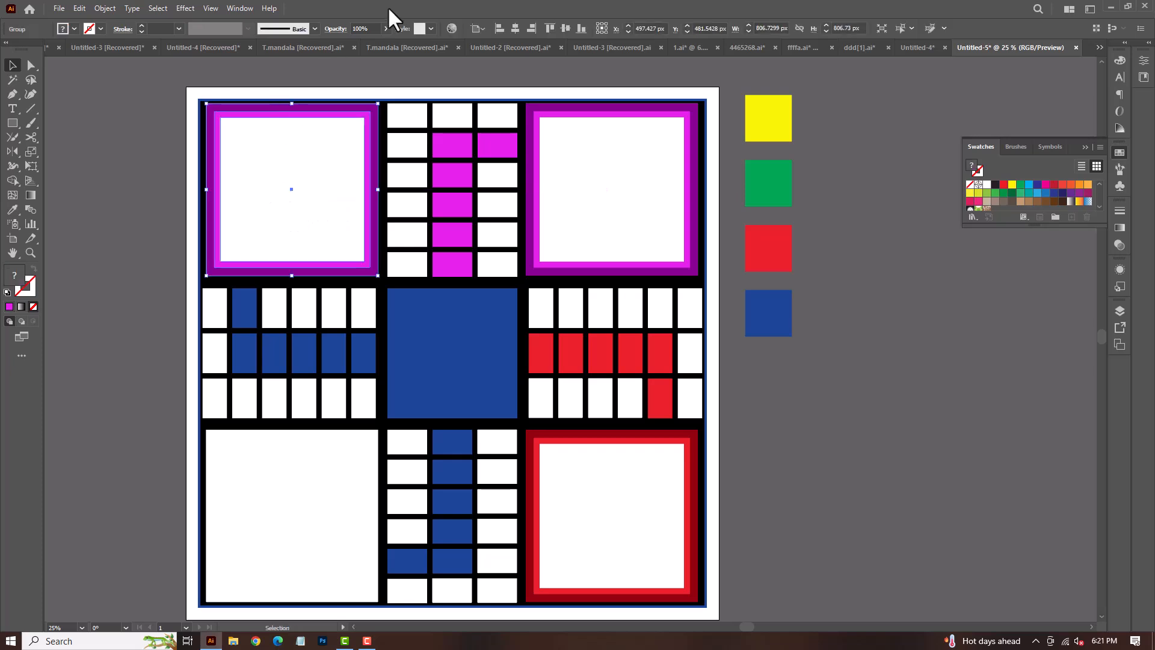
pyautogui.click(451, 29)
pyautogui.moveTo(618, 382); pyautogui.dragTo(547, 277)
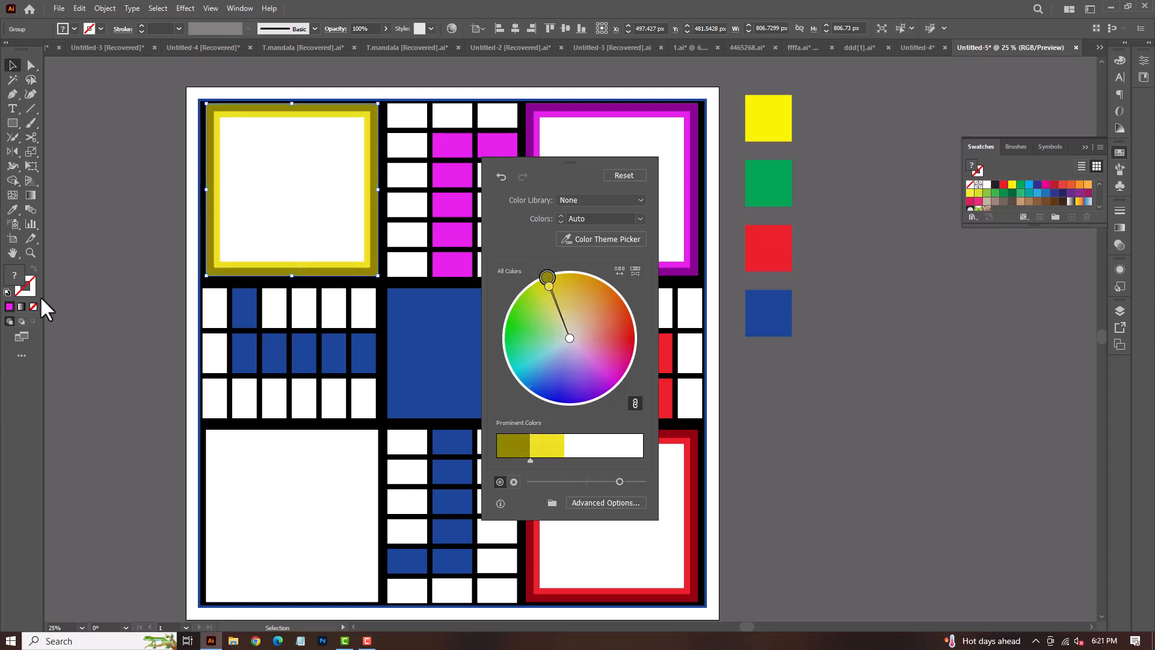
pyautogui.click(78, 260)
# - Fill the six blue tiles of the board's left arm with the yellow sampled from the upper-left inner frame
pyautogui.click(242, 301)
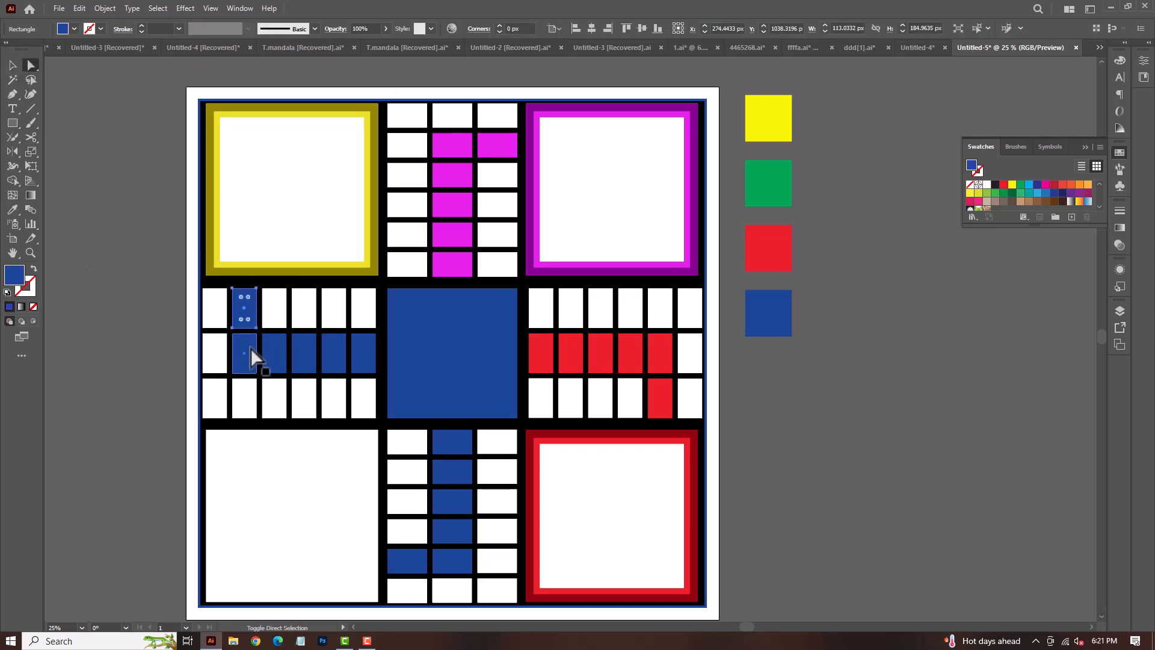
pyautogui.keyDown('shift'); pyautogui.click(250, 351); pyautogui.keyUp('shift')
pyautogui.keyDown('shift'); pyautogui.click(278, 359); pyautogui.keyUp('shift')
pyautogui.keyDown('shift'); pyautogui.click(309, 364); pyautogui.keyUp('shift')
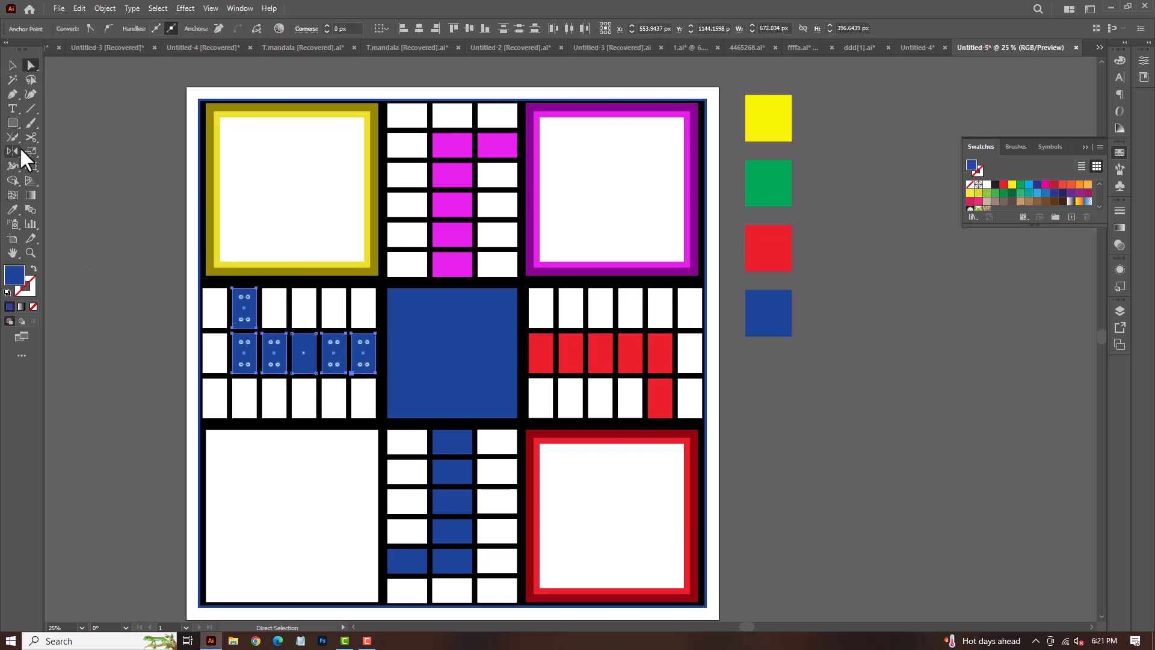
pyautogui.press('i')
pyautogui.click(248, 106)
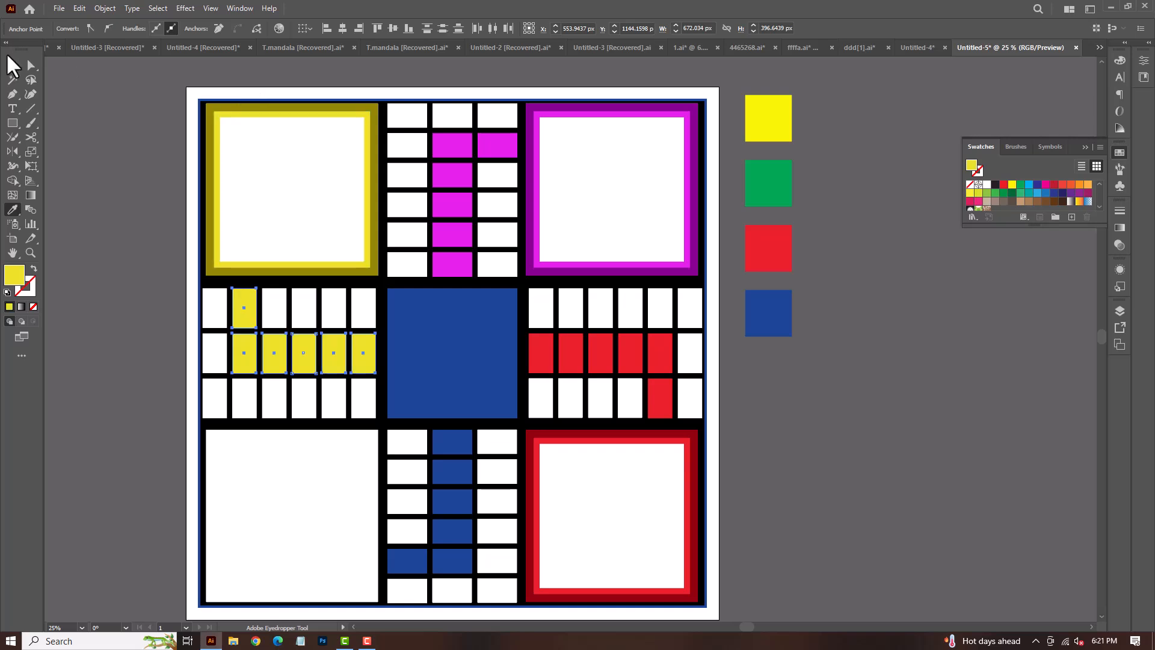
pyautogui.press('v')
pyautogui.click(131, 280)
# - Copy the yellow framed home square into the lower-left corner and recolour its frames to dark and bright green with Recolor Artwork
pyautogui.moveTo(136, 310); pyautogui.dragTo(170, 270)
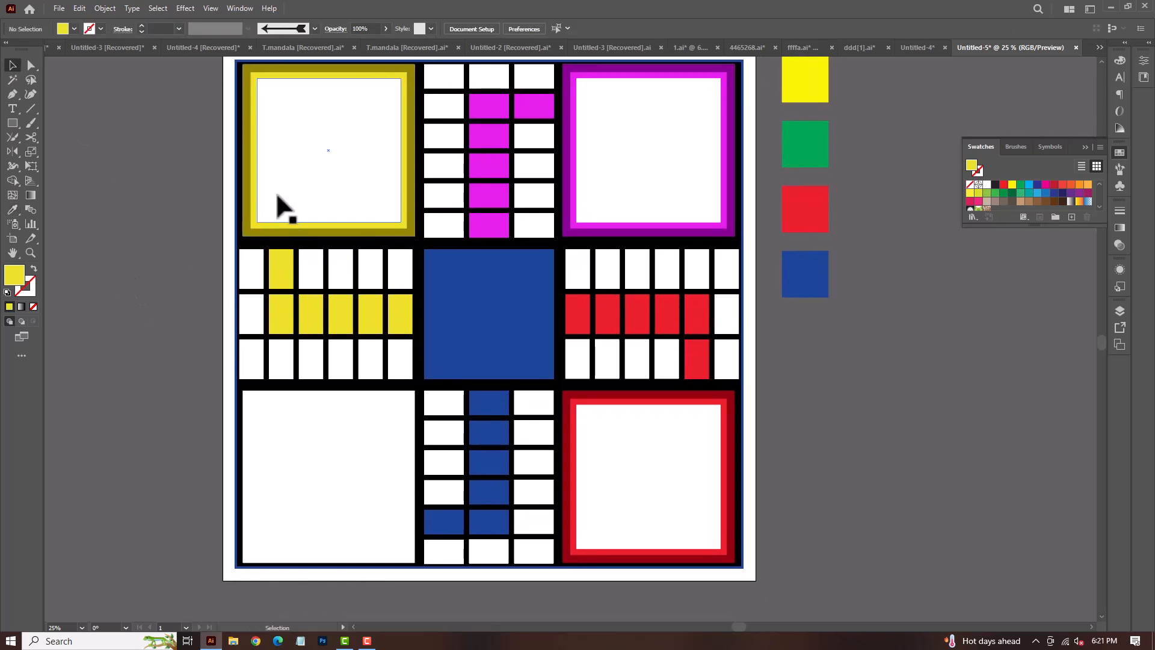
pyautogui.moveTo(361, 192); pyautogui.dragTo(366, 477)
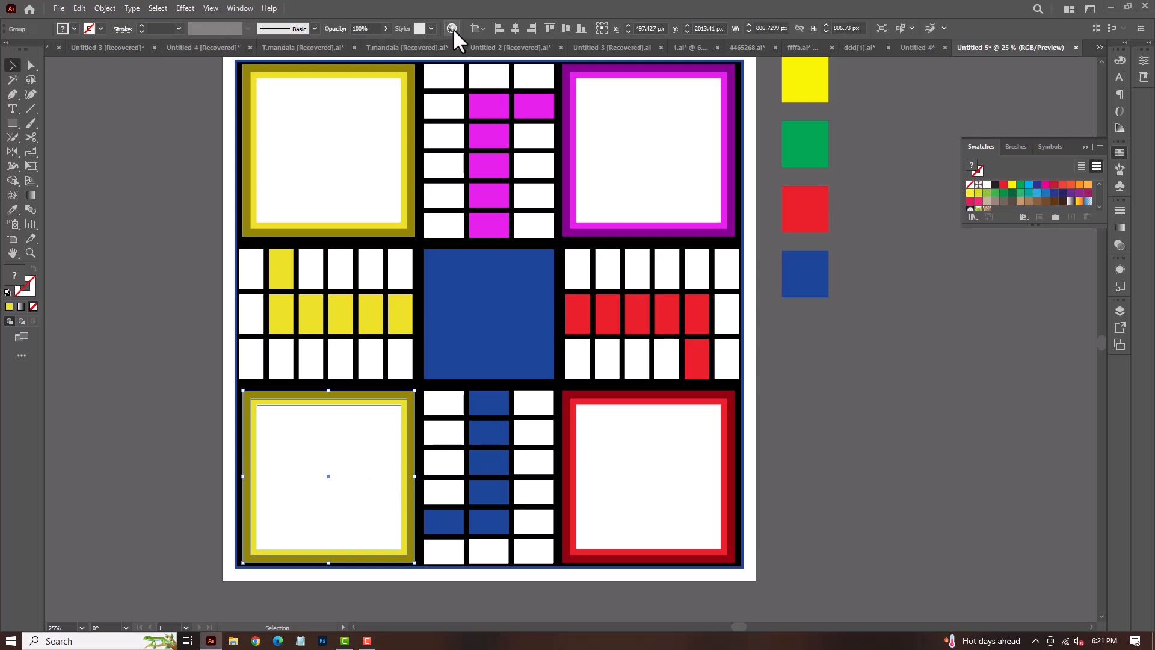
pyautogui.click(452, 28)
pyautogui.moveTo(552, 276); pyautogui.dragTo(500, 330)
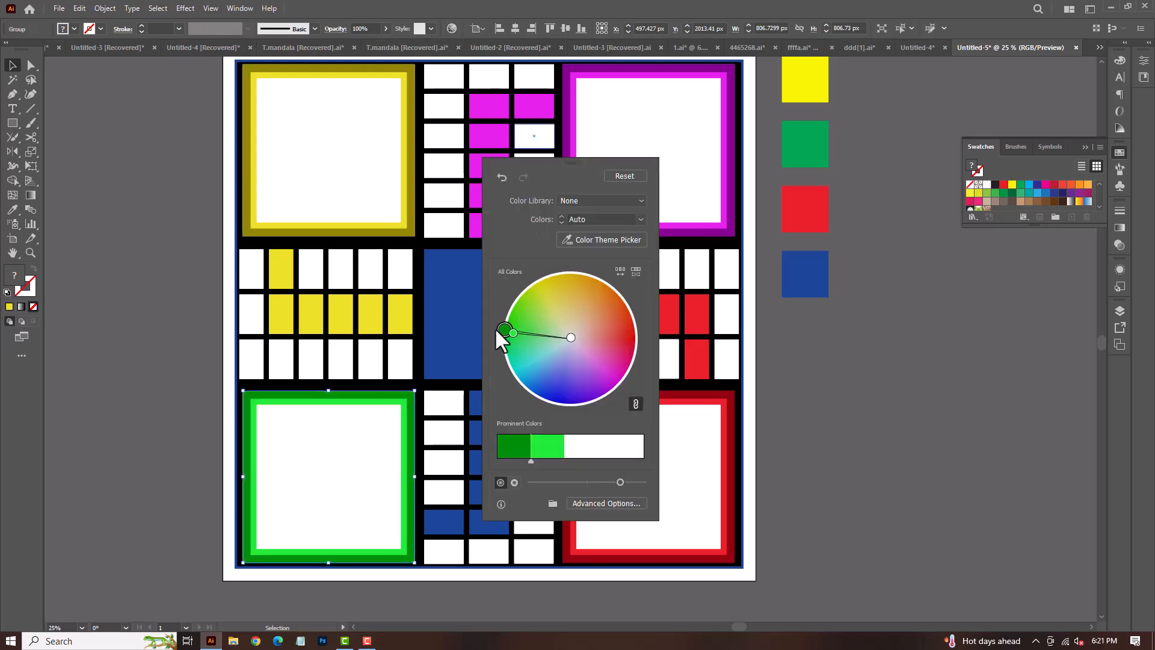
pyautogui.click(182, 358)
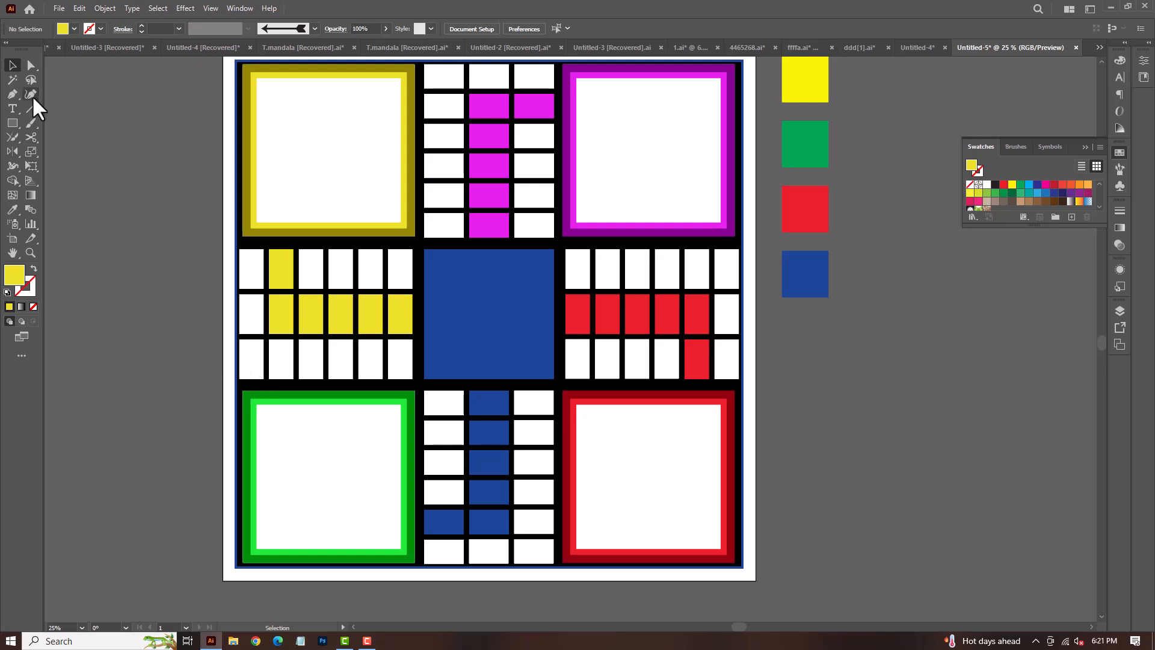
# - Fill the six blue tiles of the board's lower arm with the dark green sampled from the lower-left outer frame
pyautogui.click(444, 521)
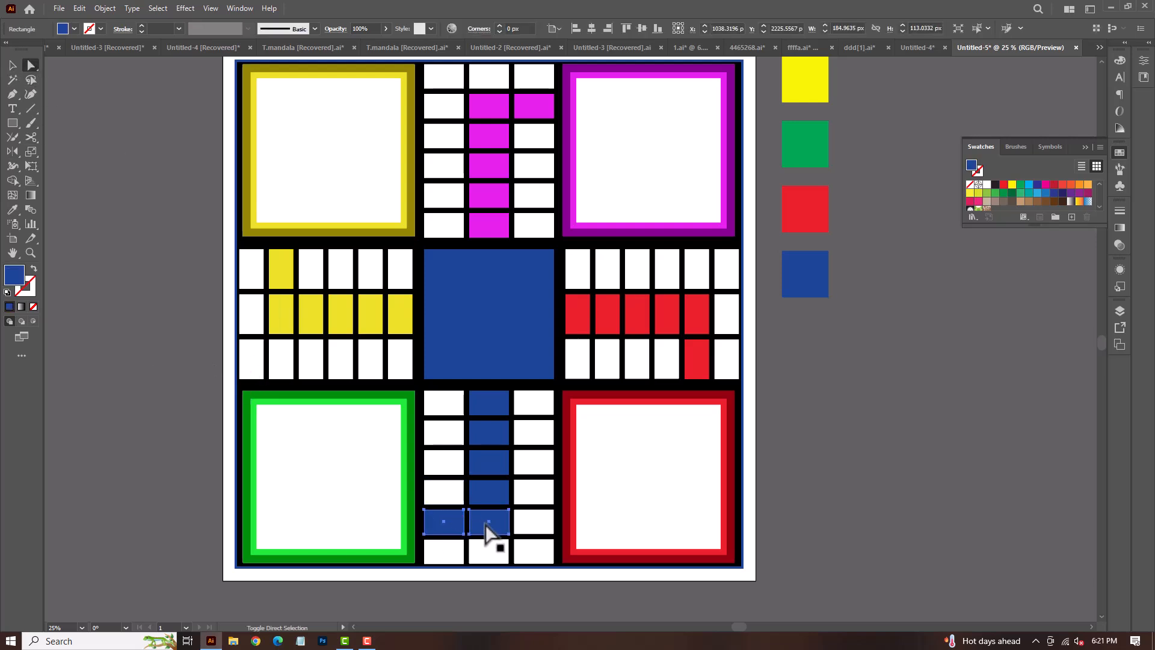
pyautogui.keyDown('shift'); pyautogui.click(486, 525); pyautogui.keyUp('shift')
pyautogui.keyDown('shift'); pyautogui.click(490, 496); pyautogui.keyUp('shift')
pyautogui.keyDown('shift'); pyautogui.click(493, 471); pyautogui.keyUp('shift')
pyautogui.keyDown('shift'); pyautogui.click(502, 433); pyautogui.keyUp('shift')
pyautogui.keyDown('shift'); pyautogui.click(496, 405); pyautogui.keyUp('shift')
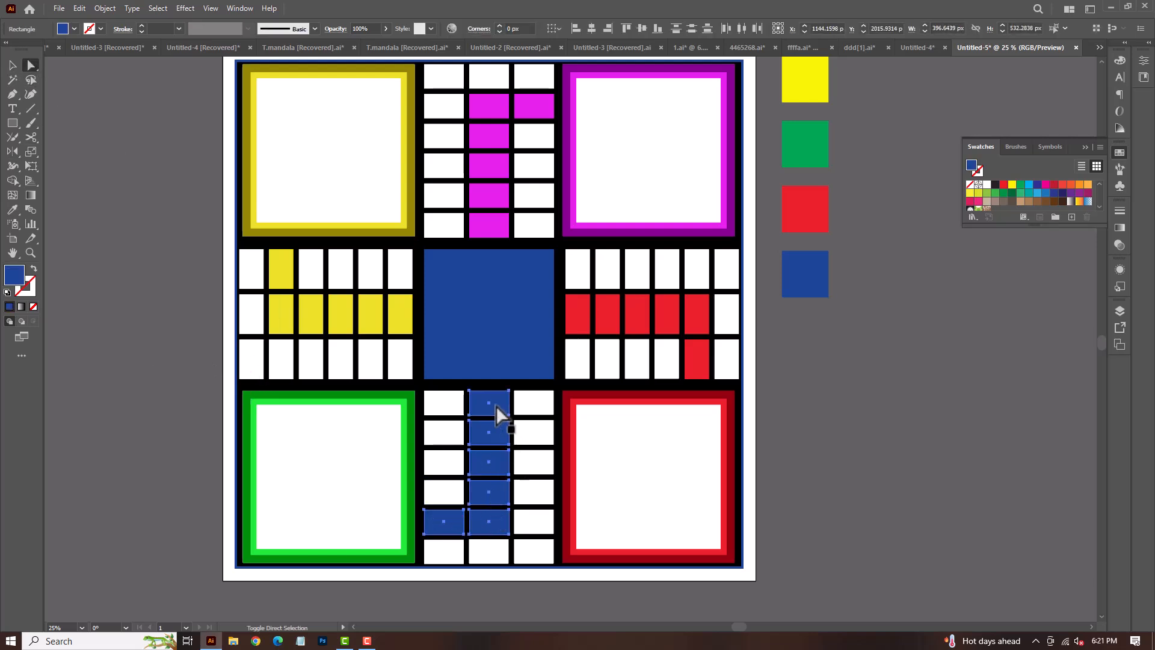
pyautogui.click(12, 209)
pyautogui.click(298, 395)
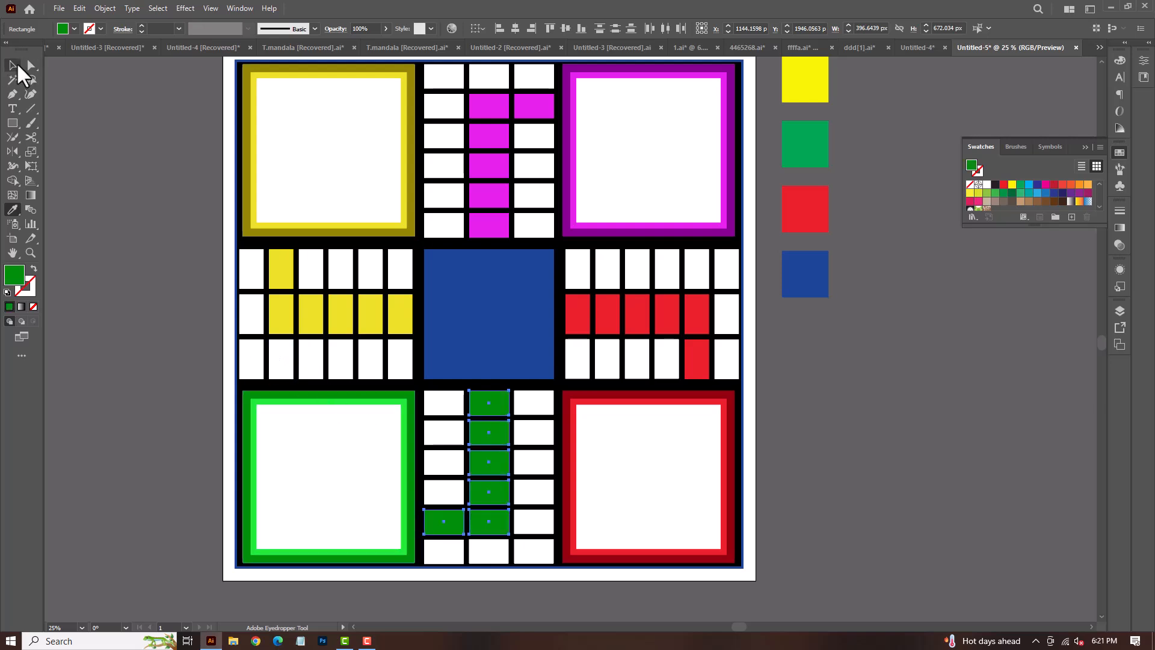
pyautogui.click(15, 65)
pyautogui.click(82, 121)
pyautogui.press('a')
pyautogui.click(536, 405)
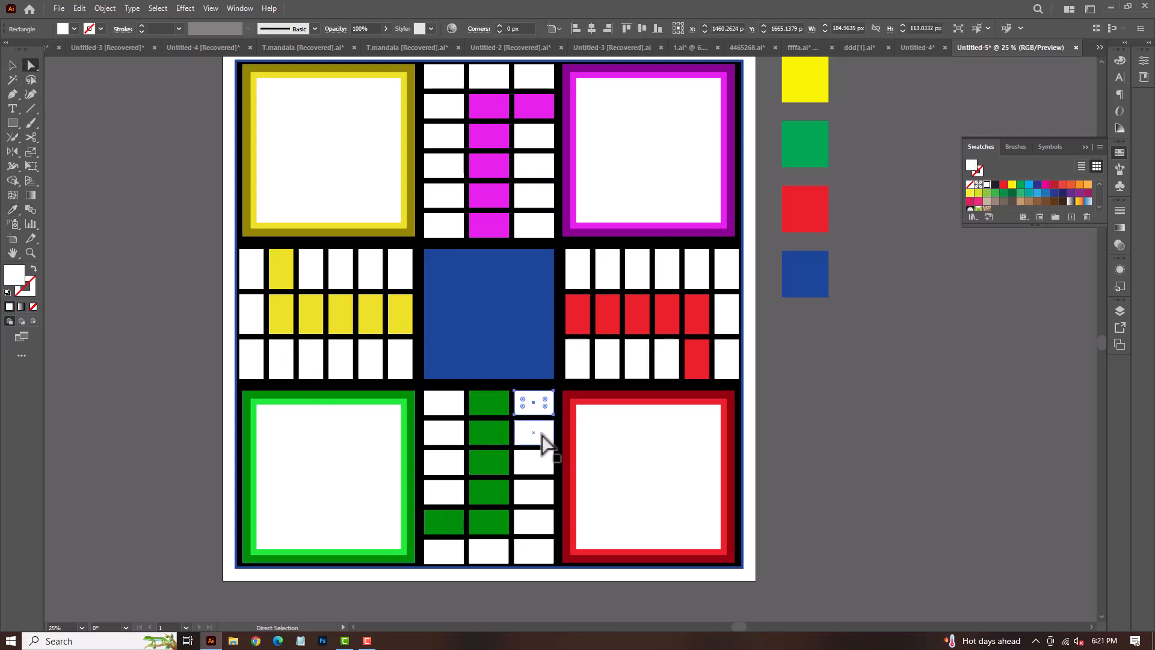
pyautogui.click(767, 438)
pyautogui.press('space')
pyautogui.moveTo(843, 417); pyautogui.dragTo(829, 416)
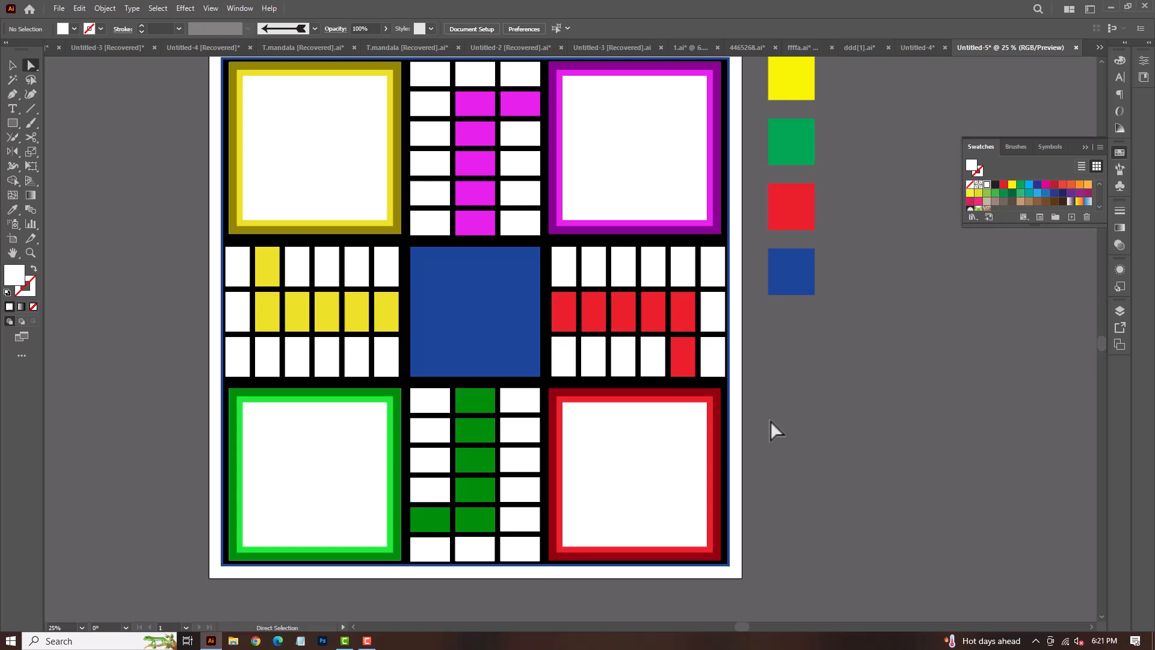
# - Add a smaller concentric copy of the central blue square, about 548 px wide, and fill it with sampled white
pyautogui.click(499, 327)
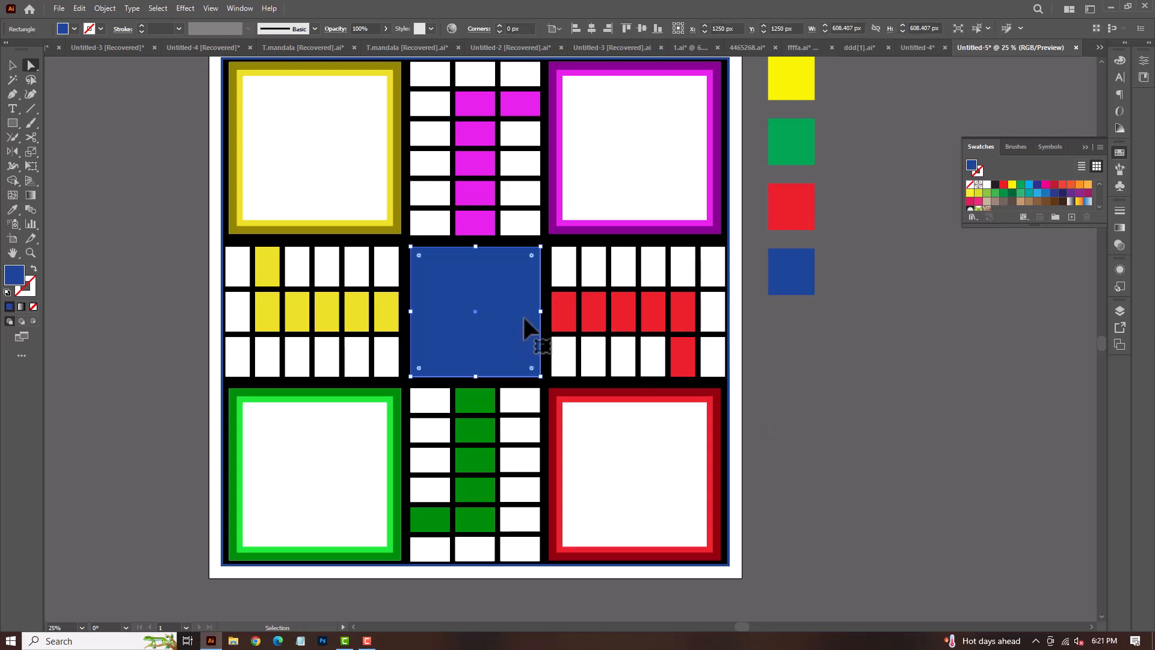
pyautogui.click(12, 65)
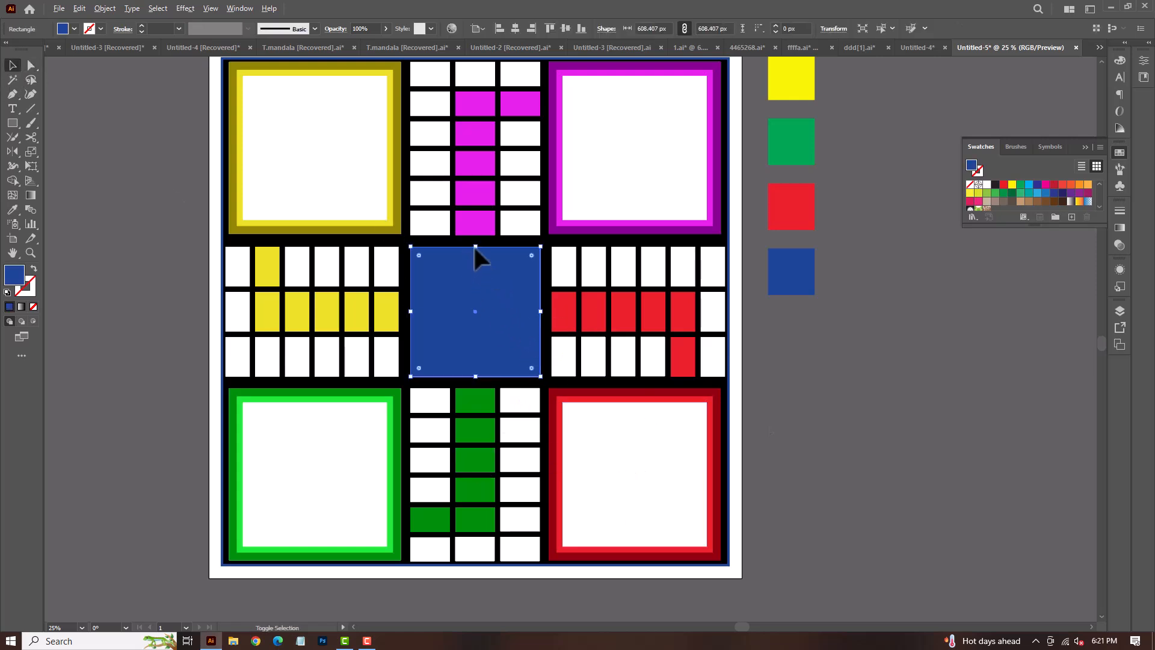
pyautogui.moveTo(475, 247); pyautogui.dragTo(479, 256)
pyautogui.click(12, 209)
pyautogui.click(346, 151)
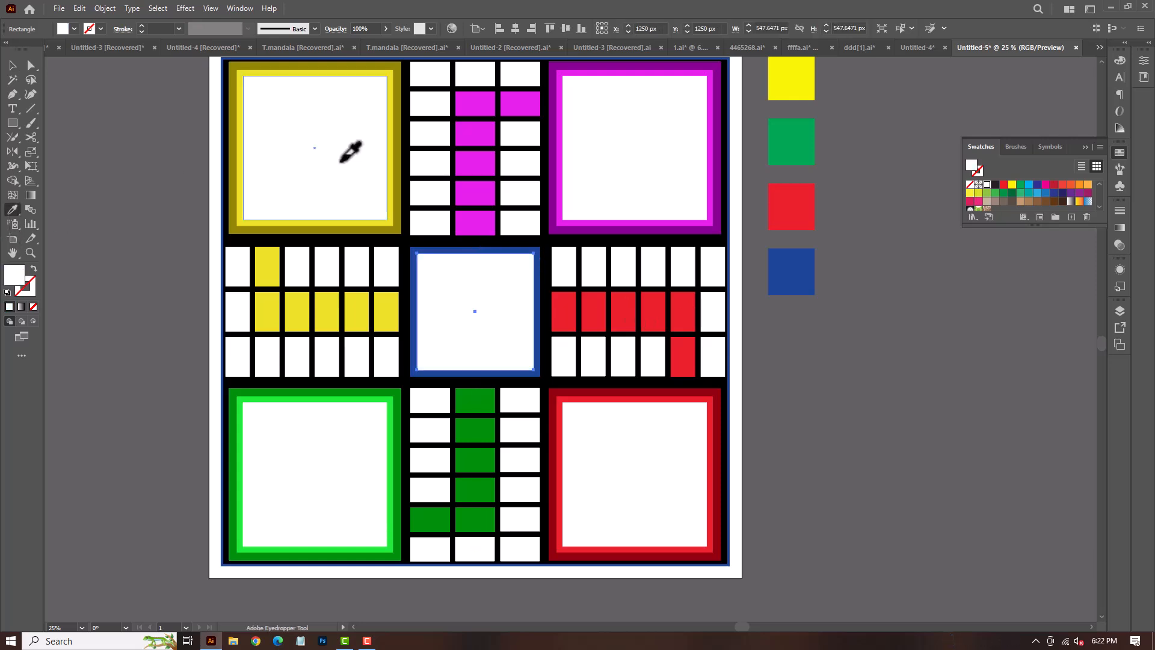
pyautogui.click(12, 66)
pyautogui.click(153, 320)
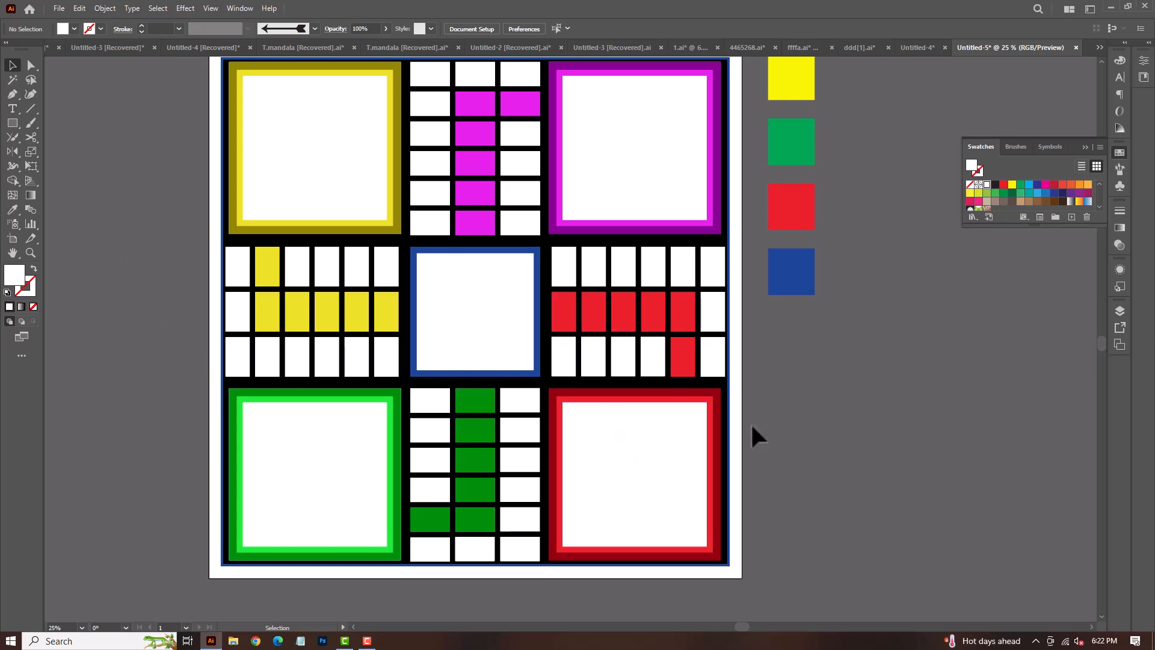
# - Place the MEMES001 logo badge in the central blue square, scale it to about 573 px and centre it horizontally and vertically
pyautogui.moveTo(810, 403); pyautogui.dragTo(788, 425)
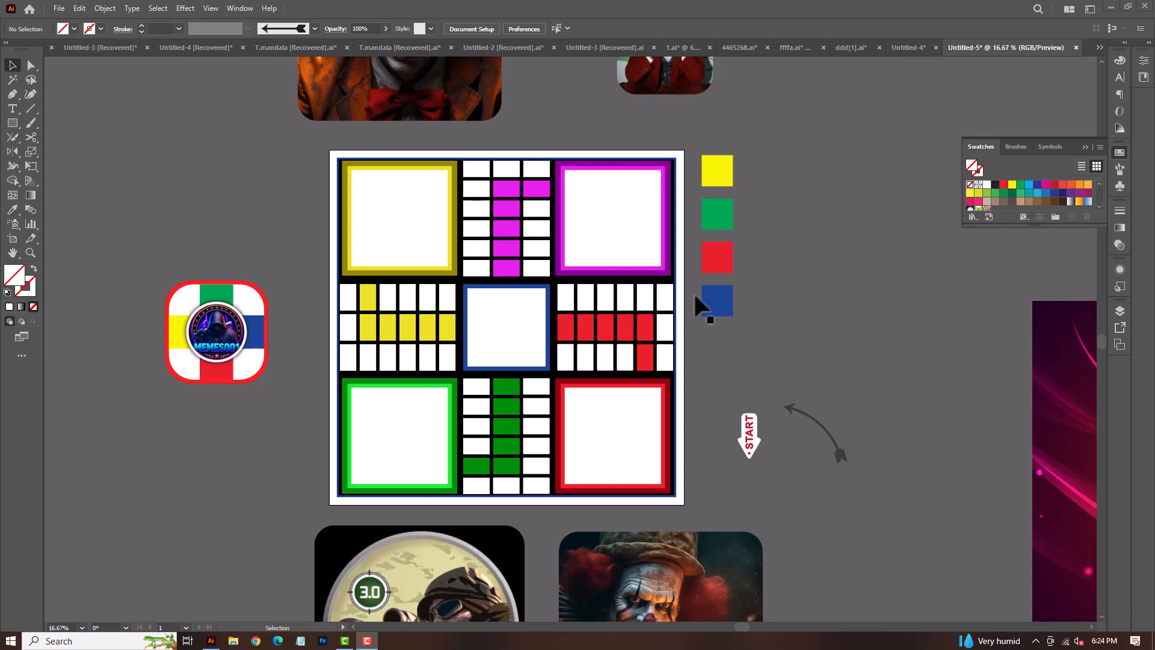
pyautogui.moveTo(208, 357); pyautogui.dragTo(486, 362)
pyautogui.scroll(3, 487, 362)
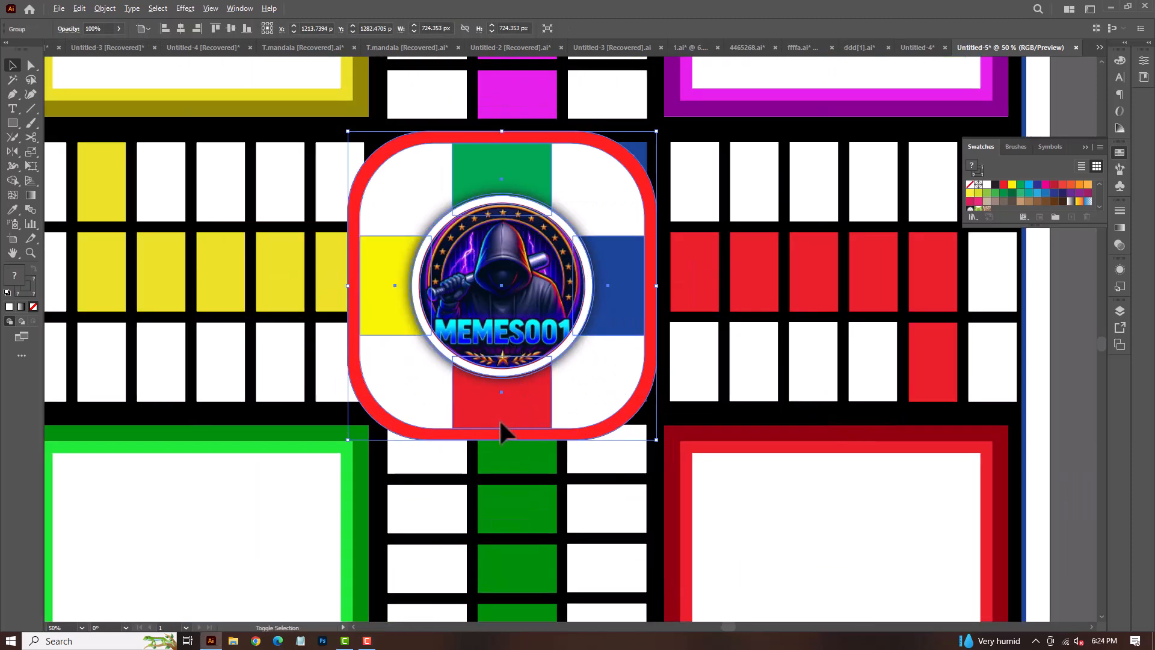
pyautogui.moveTo(502, 440); pyautogui.dragTo(511, 408)
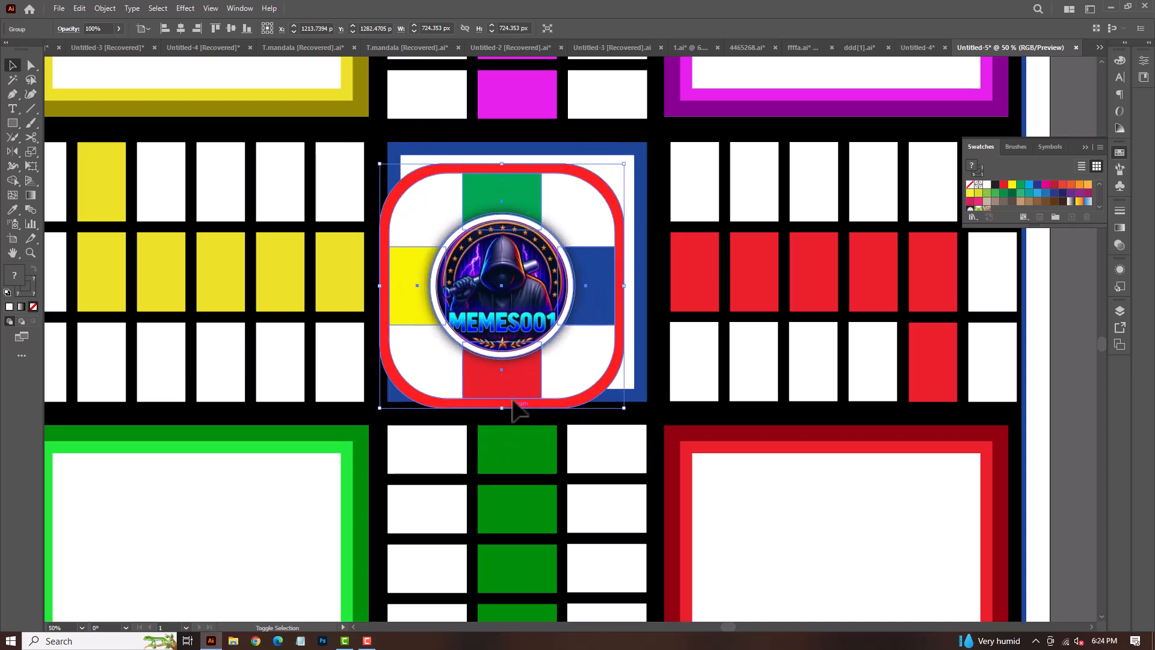
pyautogui.moveTo(501, 357); pyautogui.dragTo(516, 349)
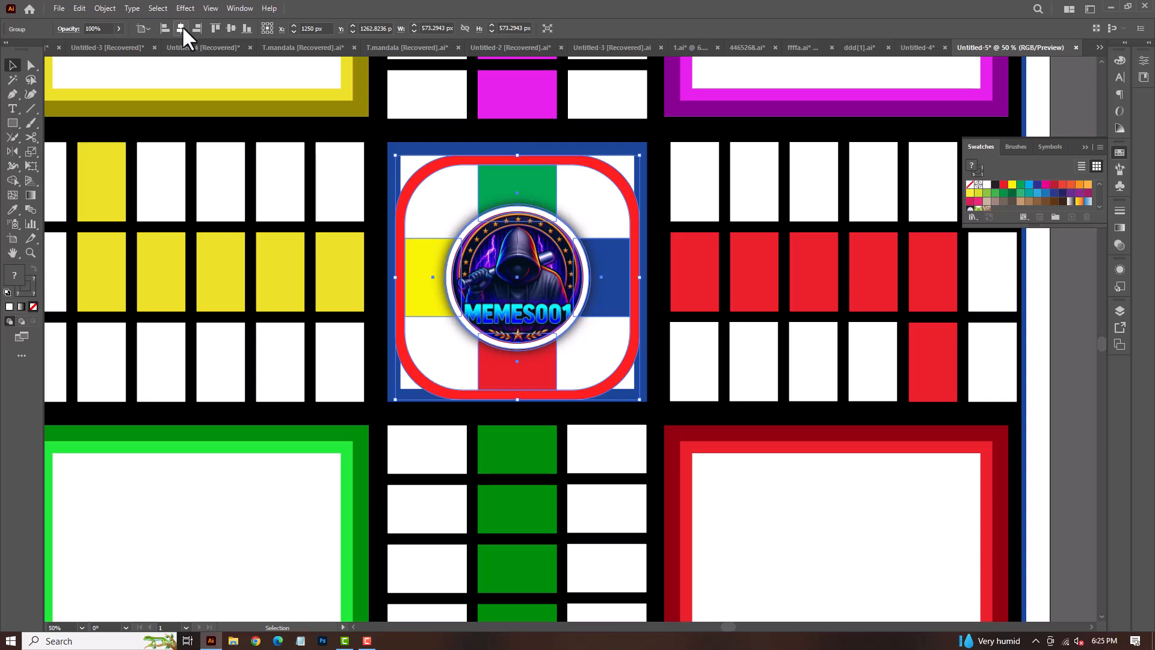
pyautogui.click(229, 28)
pyautogui.hotkey('ctrl', '-')
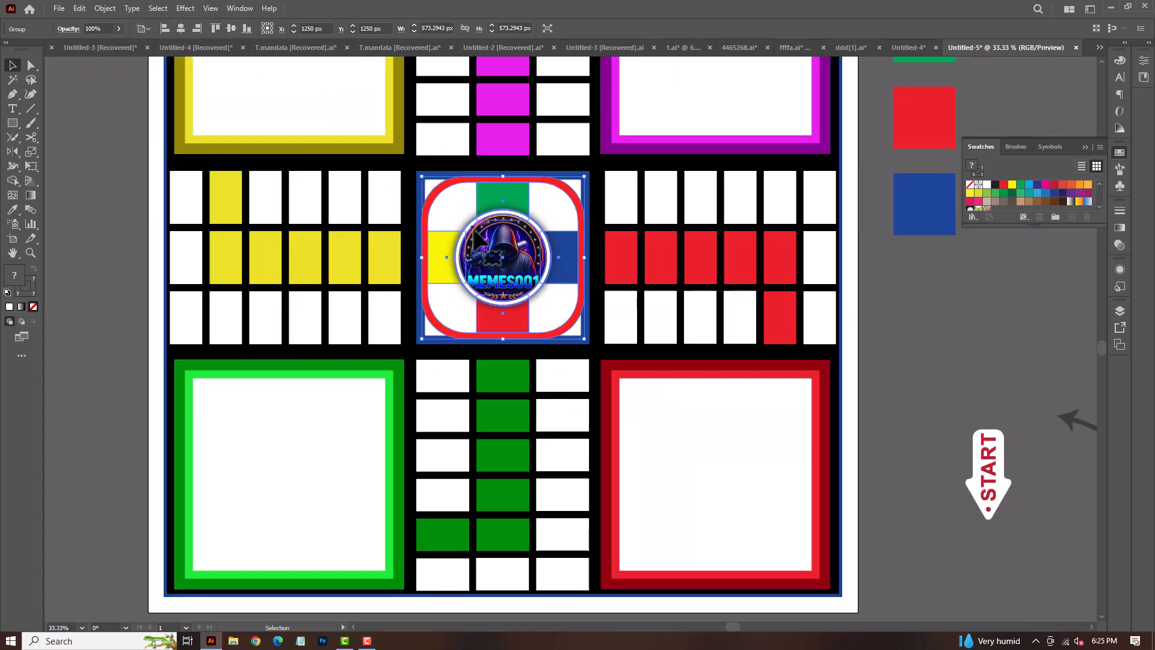
pyautogui.click(863, 327)
# - Fit the portrait of the dark-haired clown in the red jacket, about 674 px wide, into the white area of the magenta home square
pyautogui.scroll(5, 795, 361)
pyautogui.hotkey('ctrl', '-')
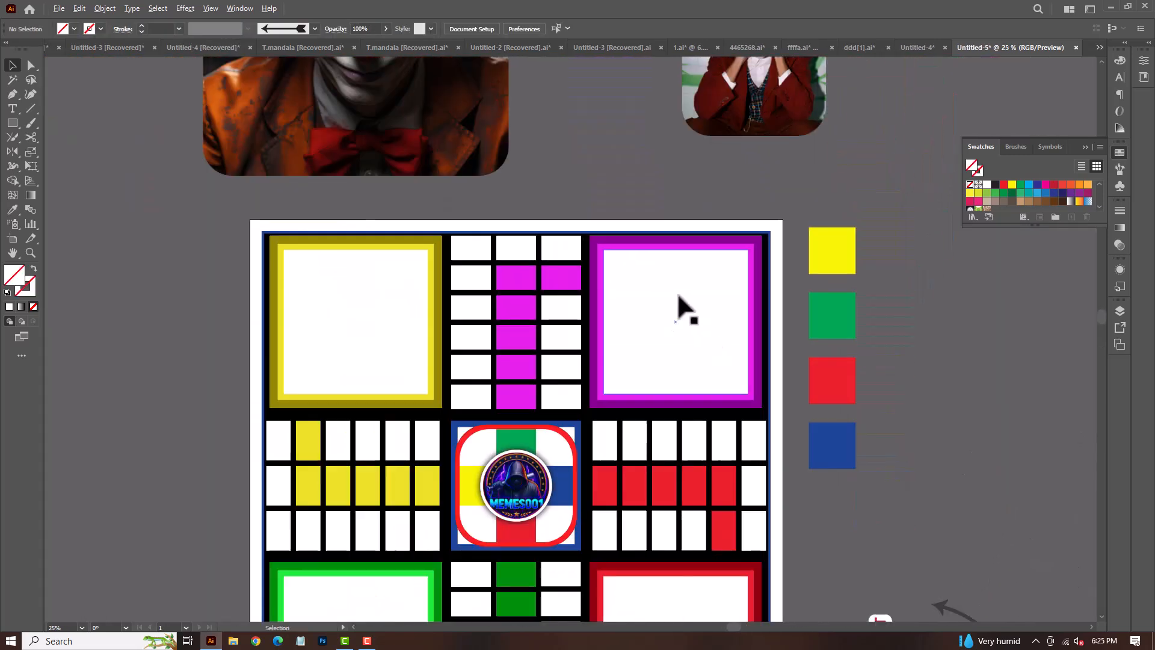
pyautogui.moveTo(742, 112); pyautogui.dragTo(695, 340)
pyautogui.hotkey('ctrl', '+')
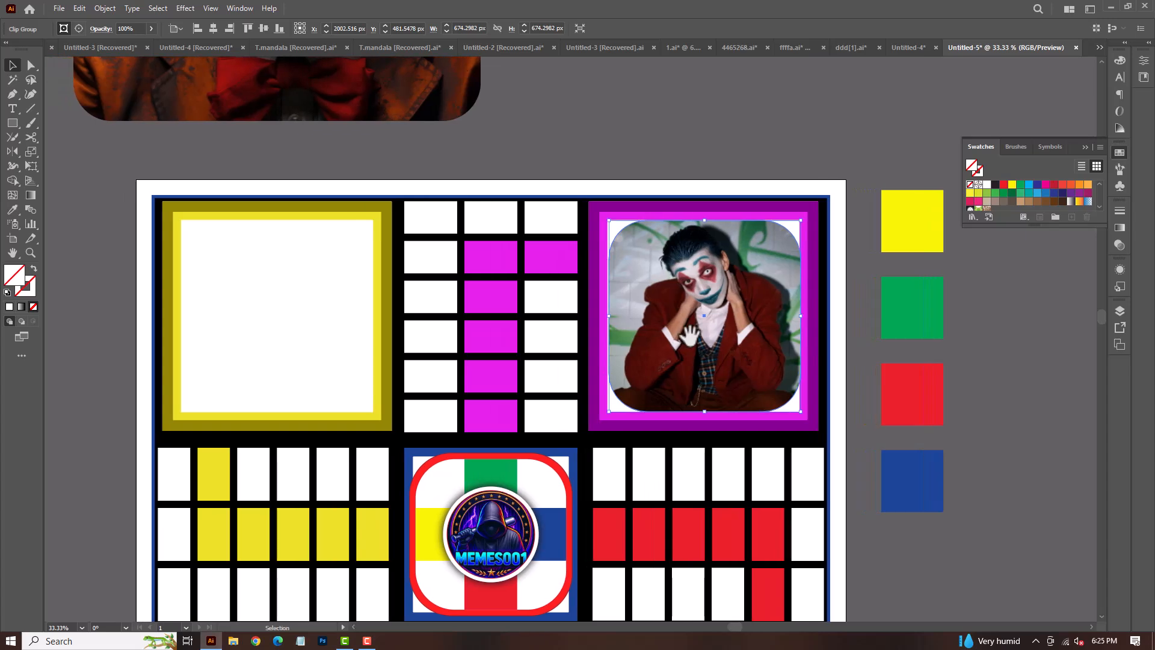
pyautogui.scroll(2, 694, 332)
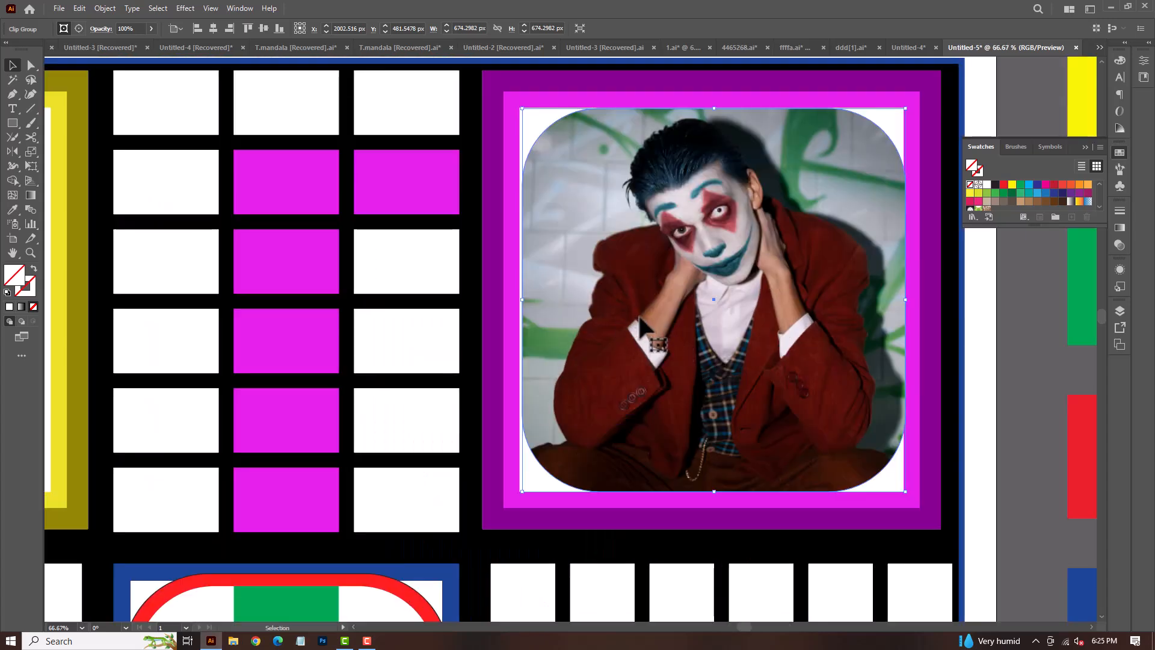
pyautogui.press('Left')
pyautogui.press('Left')
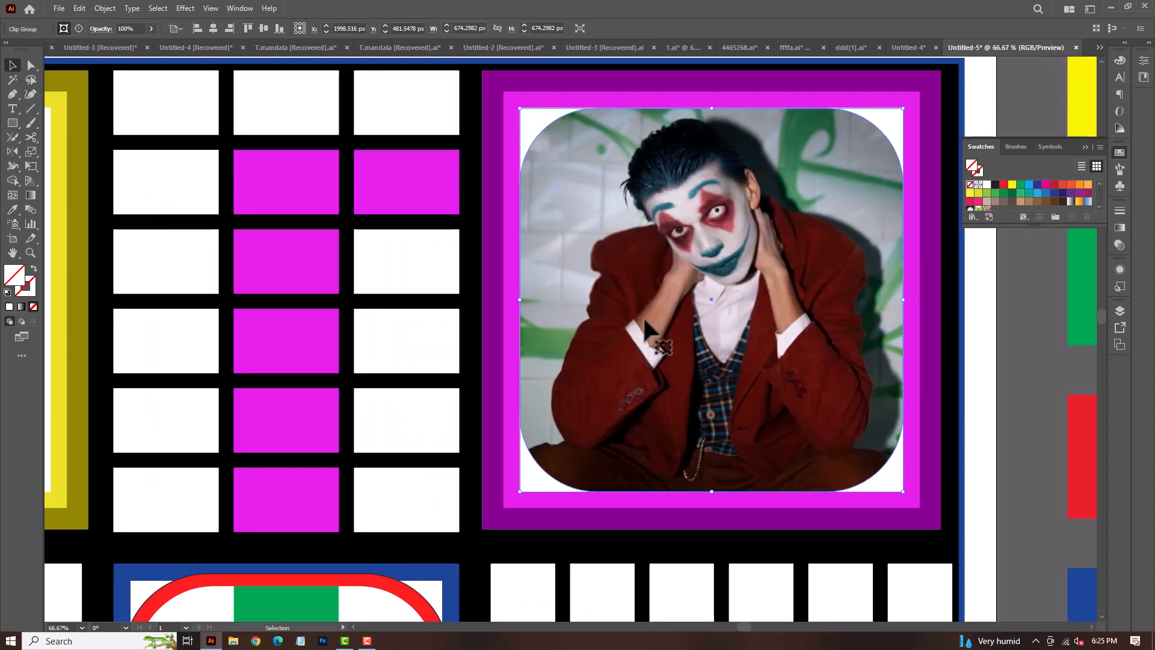
# - Move the curly-haired clown image into the yellow home square and scale it to about 676 px to fit the white area
pyautogui.scroll(-3, 681, 320)
pyautogui.click(575, 190)
pyautogui.moveTo(568, 187); pyautogui.dragTo(530, 417)
pyautogui.moveTo(602, 323); pyautogui.dragTo(497, 328)
pyautogui.moveTo(464, 331); pyautogui.dragTo(497, 380)
pyautogui.scroll(3, 474, 385)
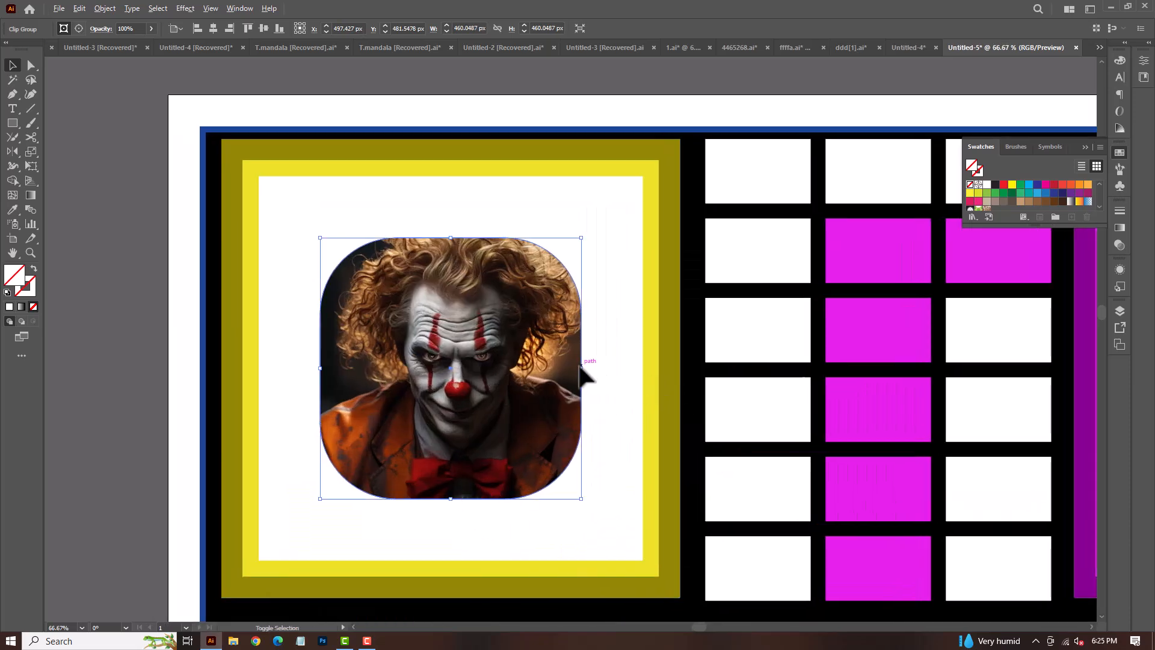
pyautogui.moveTo(606, 374); pyautogui.dragTo(643, 369)
# - Move the SNIPE image into the green home square and scale it to about 692 px wide inside the frames
pyautogui.scroll(-5, 328, 401)
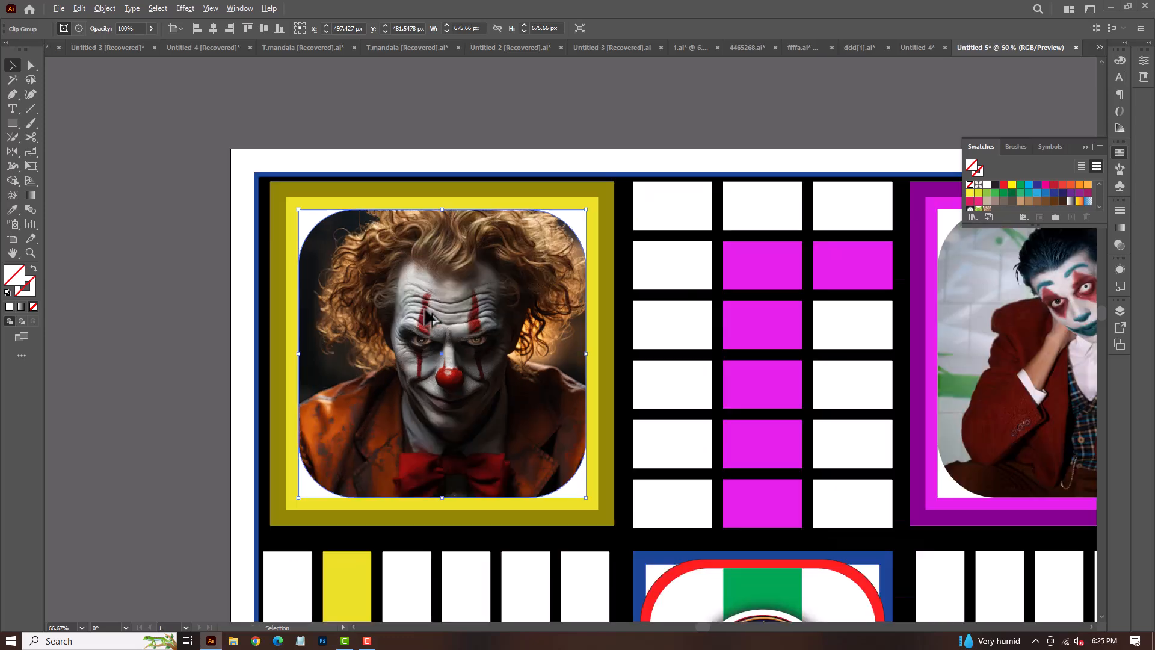
pyautogui.moveTo(474, 506); pyautogui.dragTo(464, 516)
pyautogui.click(472, 500)
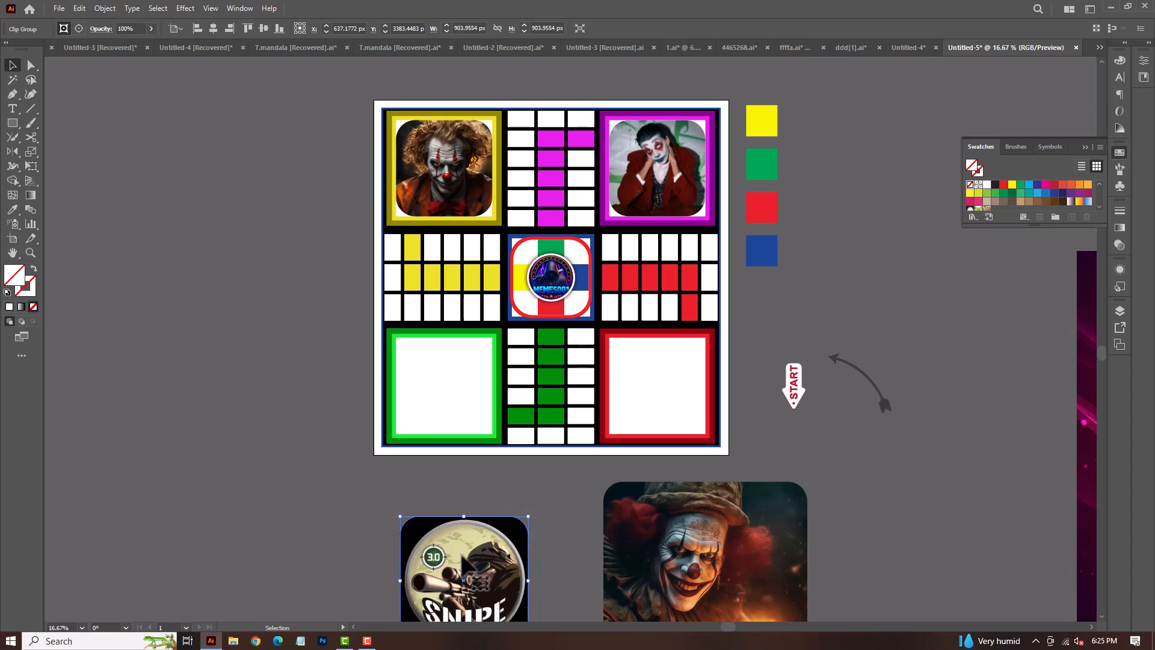
pyautogui.moveTo(462, 559); pyautogui.dragTo(443, 377)
pyautogui.scroll(1, 443, 377)
pyautogui.scroll(3, 444, 379)
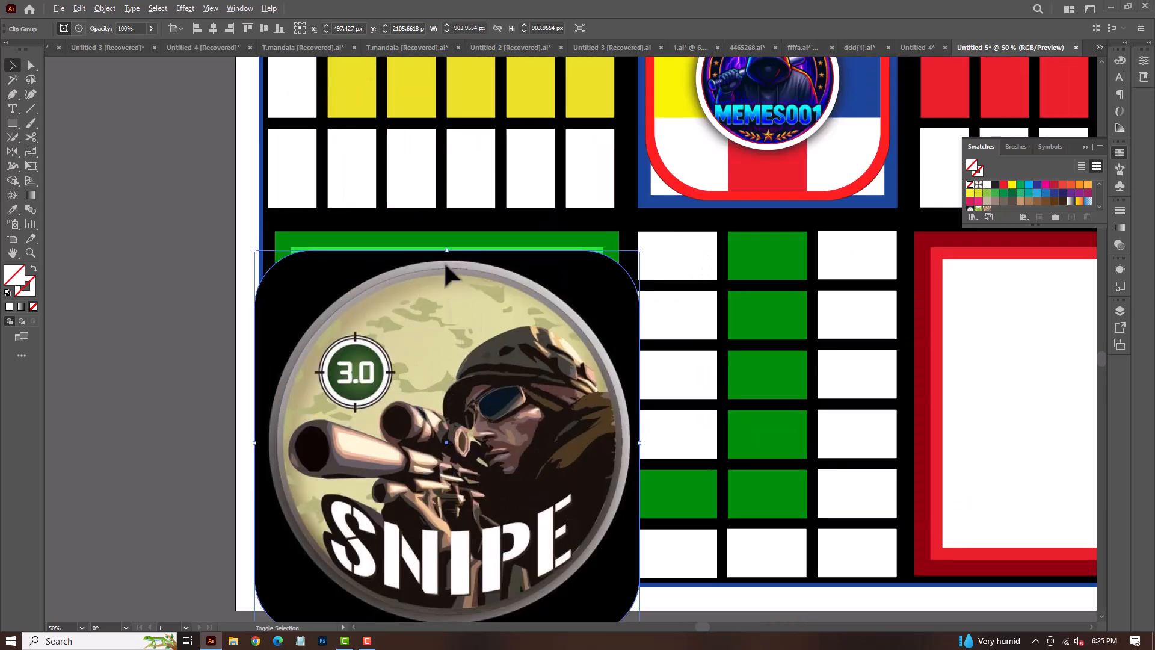
pyautogui.moveTo(447, 251); pyautogui.dragTo(447, 299)
pyautogui.moveTo(447, 404); pyautogui.dragTo(447, 377)
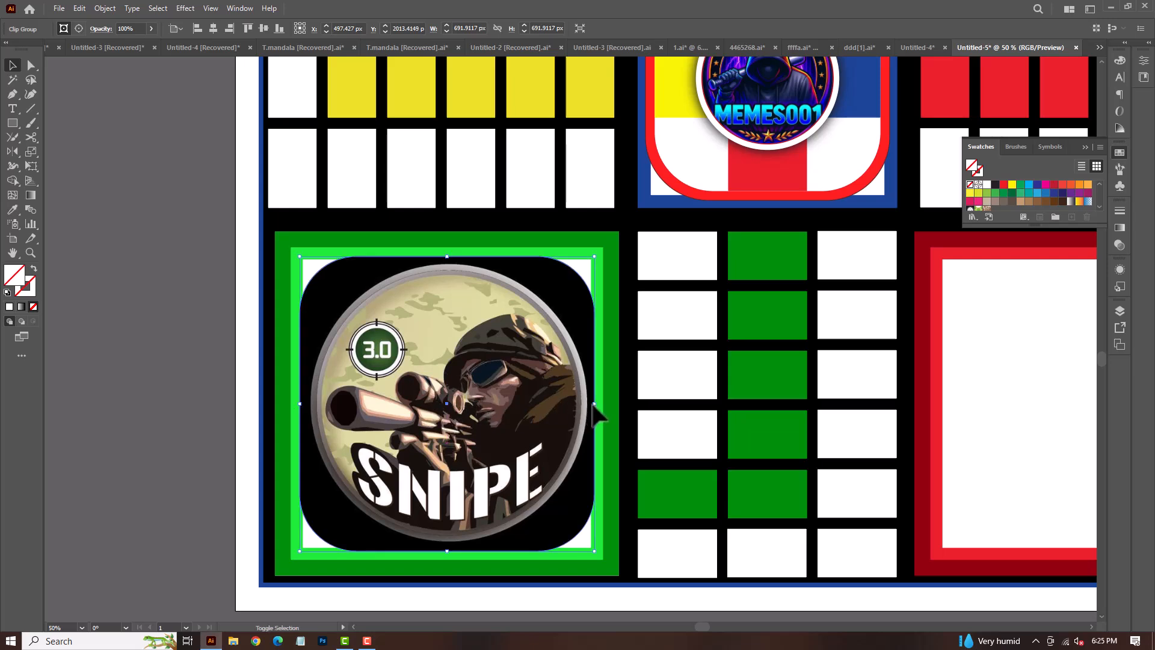
# - Adjust the SNIPE image to about 676 px so its side edges meet the inner green frame
pyautogui.moveTo(595, 403); pyautogui.dragTo(589, 407)
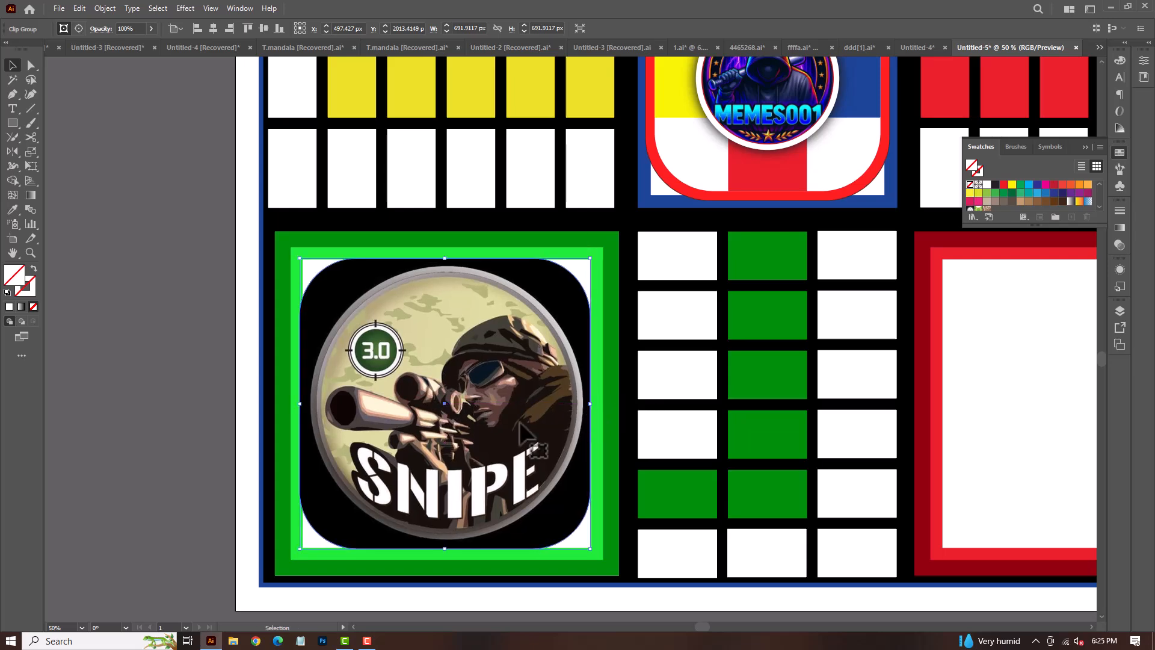
pyautogui.moveTo(304, 404)
pyautogui.mouseDown()
pyautogui.moveTo(318, 403)
pyautogui.moveTo(308, 406)
pyautogui.mouseUp()
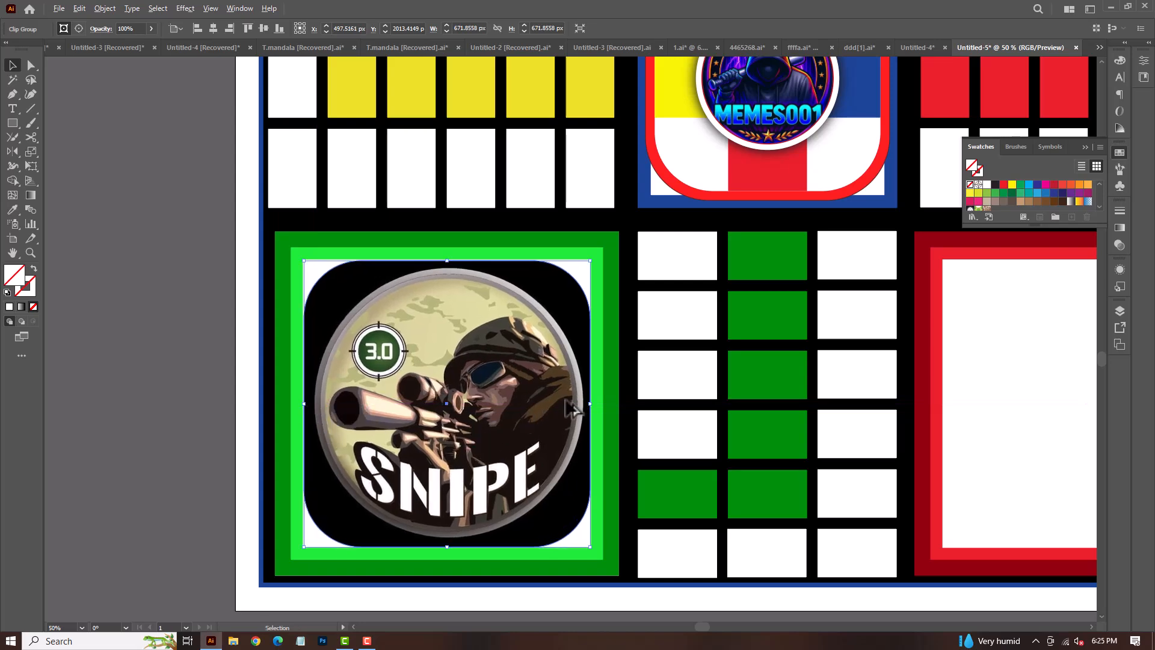
pyautogui.scroll(3, 566, 402)
pyautogui.moveTo(622, 411); pyautogui.dragTo(624, 411)
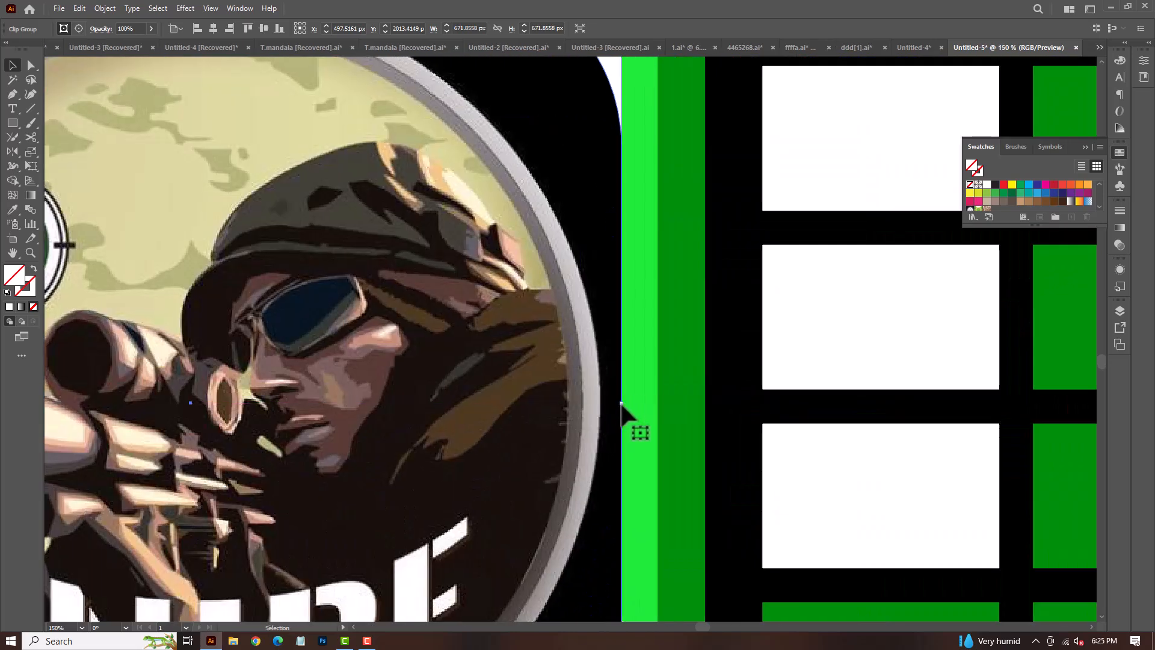
pyautogui.scroll(-3, 626, 413)
pyautogui.scroll(4, 376, 427)
pyautogui.scroll(3, 284, 464)
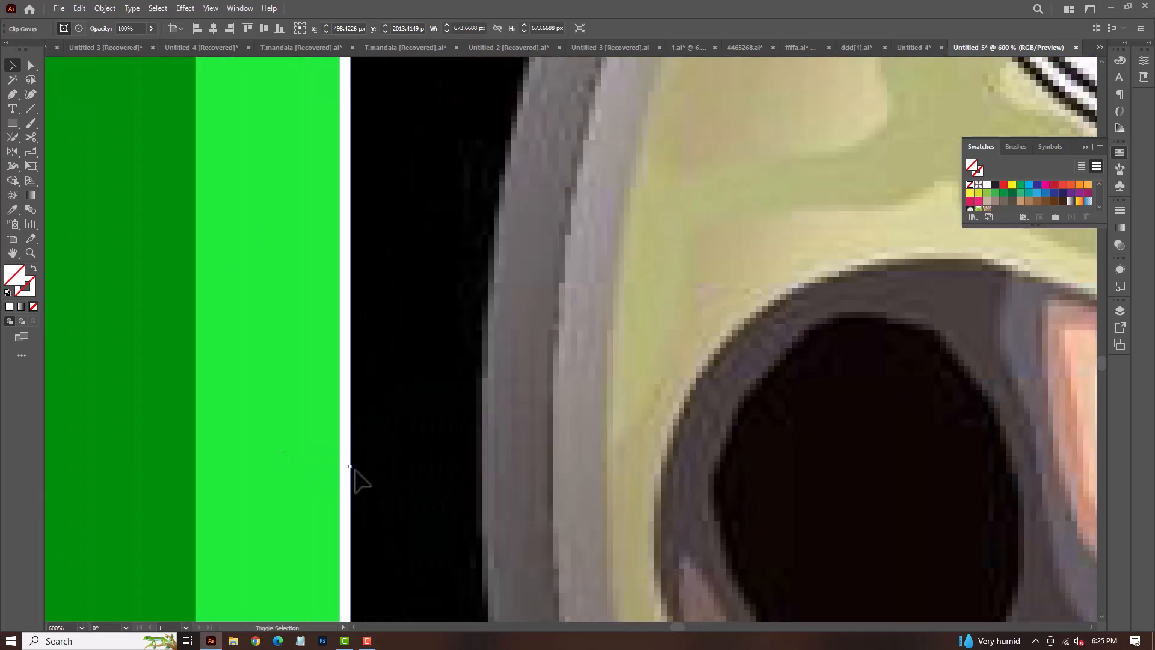
pyautogui.moveTo(356, 477); pyautogui.dragTo(343, 471)
pyautogui.scroll(-8, 374, 374)
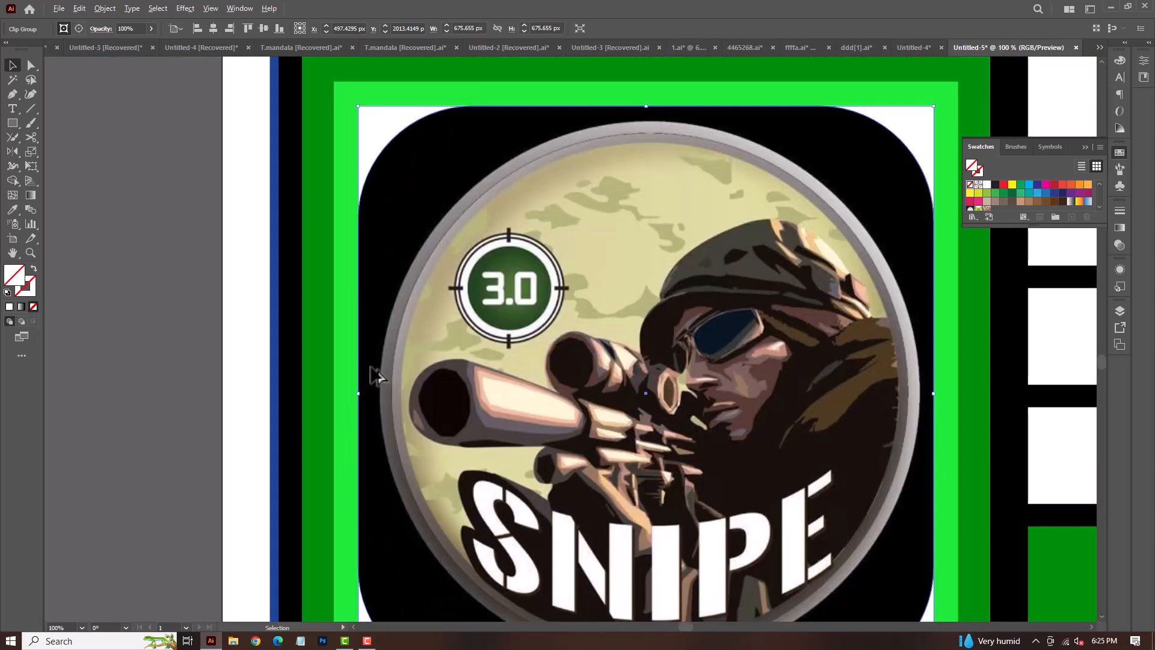
pyautogui.click(226, 396)
# - Move the clown image with the glowing flame into the red home square, scaled to about 676 px to fit the white area
pyautogui.scroll(-1, 225, 389)
pyautogui.moveTo(414, 487); pyautogui.dragTo(268, 446)
pyautogui.scroll(-2, 767, 430)
pyautogui.moveTo(767, 508); pyautogui.dragTo(731, 370)
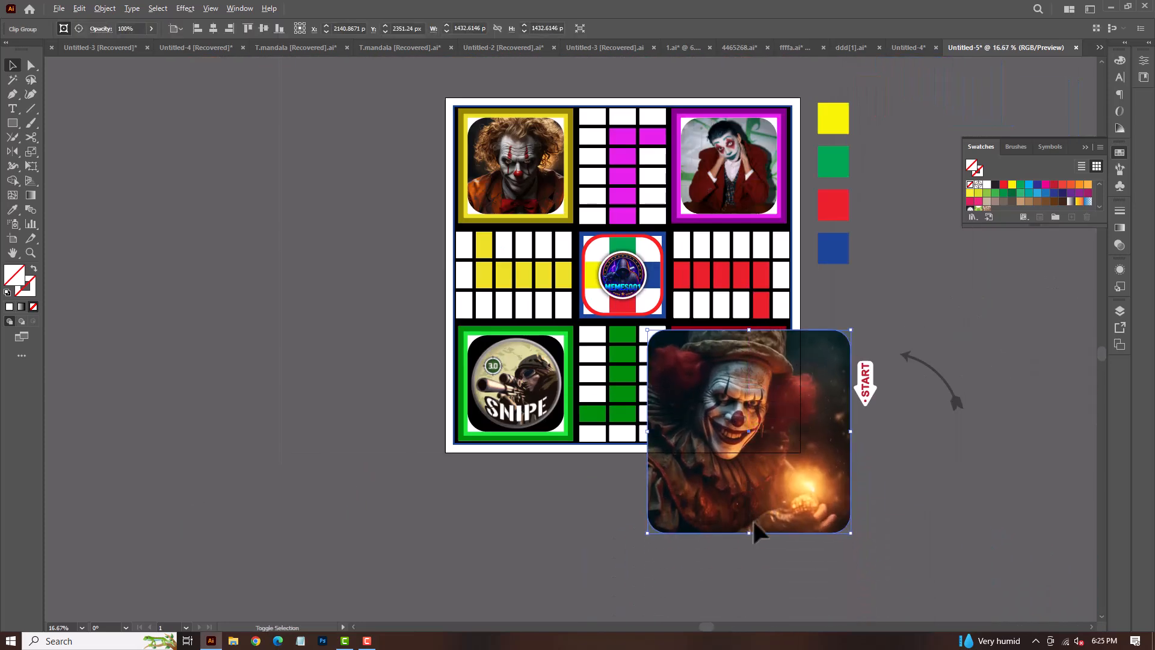
pyautogui.moveTo(749, 533)
pyautogui.mouseDown()
pyautogui.moveTo(754, 452)
pyautogui.moveTo(767, 527)
pyautogui.mouseUp()
pyautogui.click(762, 490)
pyautogui.scroll(4, 780, 423)
pyautogui.moveTo(718, 520); pyautogui.dragTo(793, 375)
pyautogui.moveTo(467, 363); pyautogui.dragTo(410, 363)
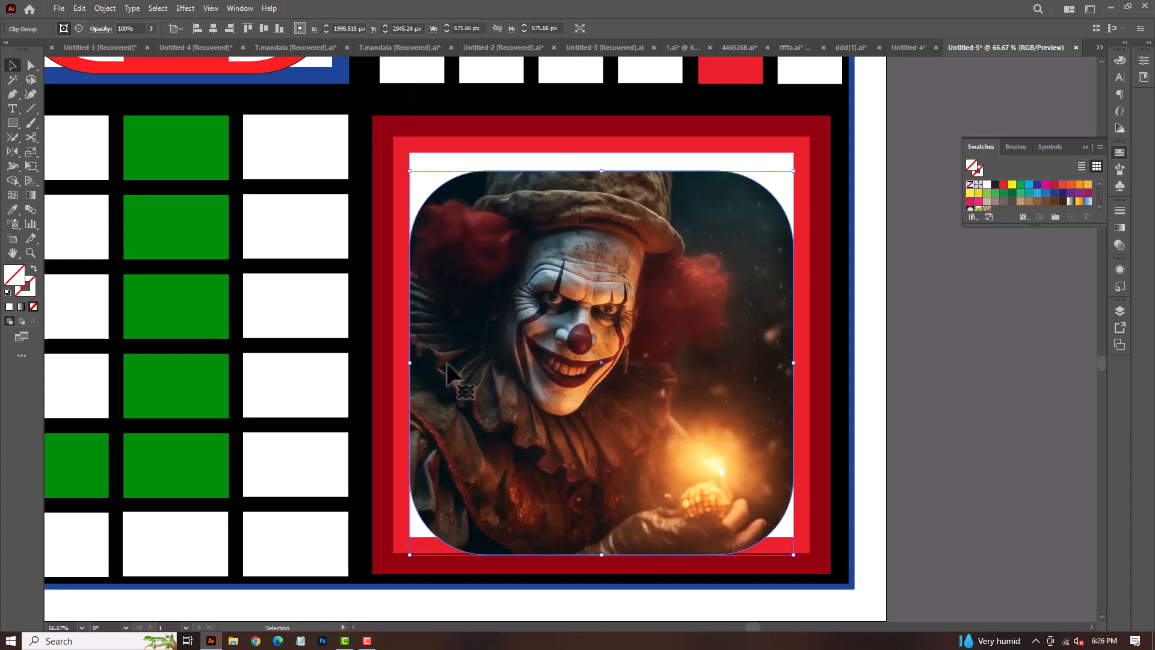
pyautogui.moveTo(562, 414); pyautogui.dragTo(562, 396)
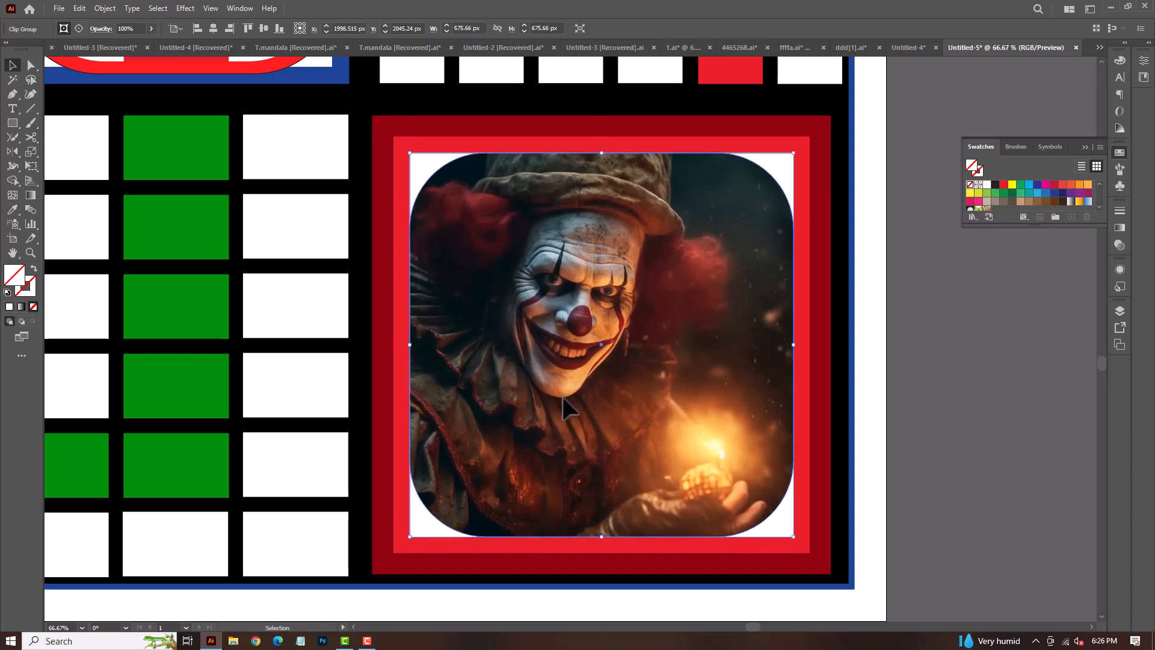
pyautogui.click(901, 438)
# - Place the START arrow on the red start tile of the right arm and shrink it to about 113 px wide, pointing down
pyautogui.scroll(-2, 903, 426)
pyautogui.moveTo(921, 396); pyautogui.dragTo(857, 411)
pyautogui.scroll(-1, 886, 419)
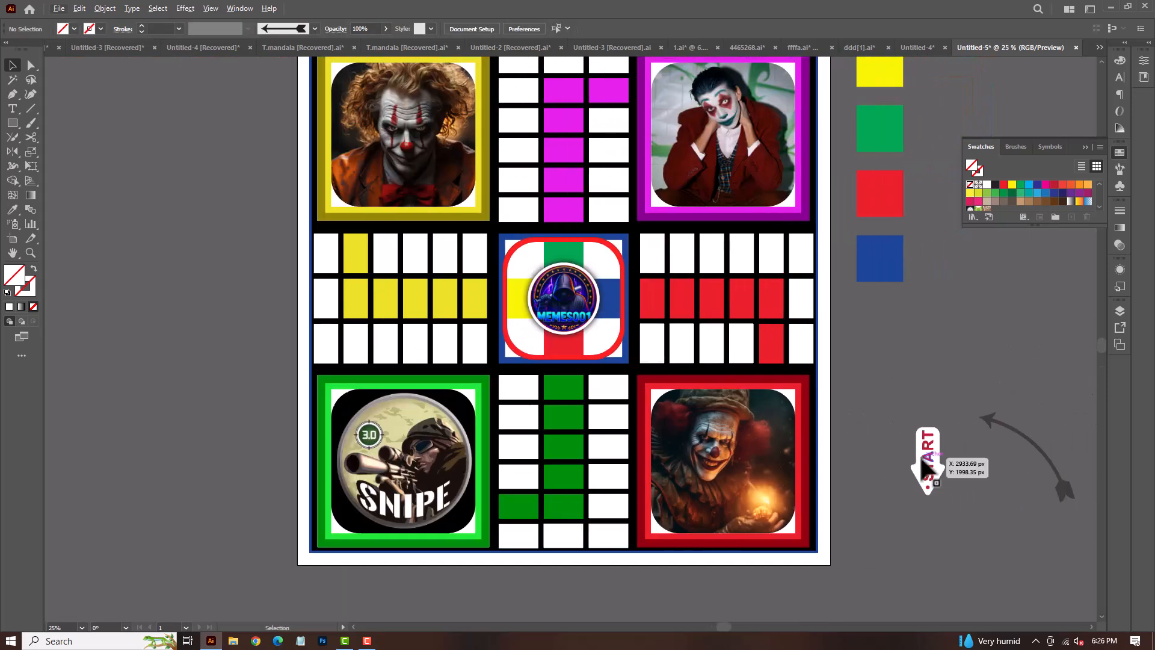
pyautogui.moveTo(926, 466); pyautogui.dragTo(768, 365)
pyautogui.scroll(2, 768, 366)
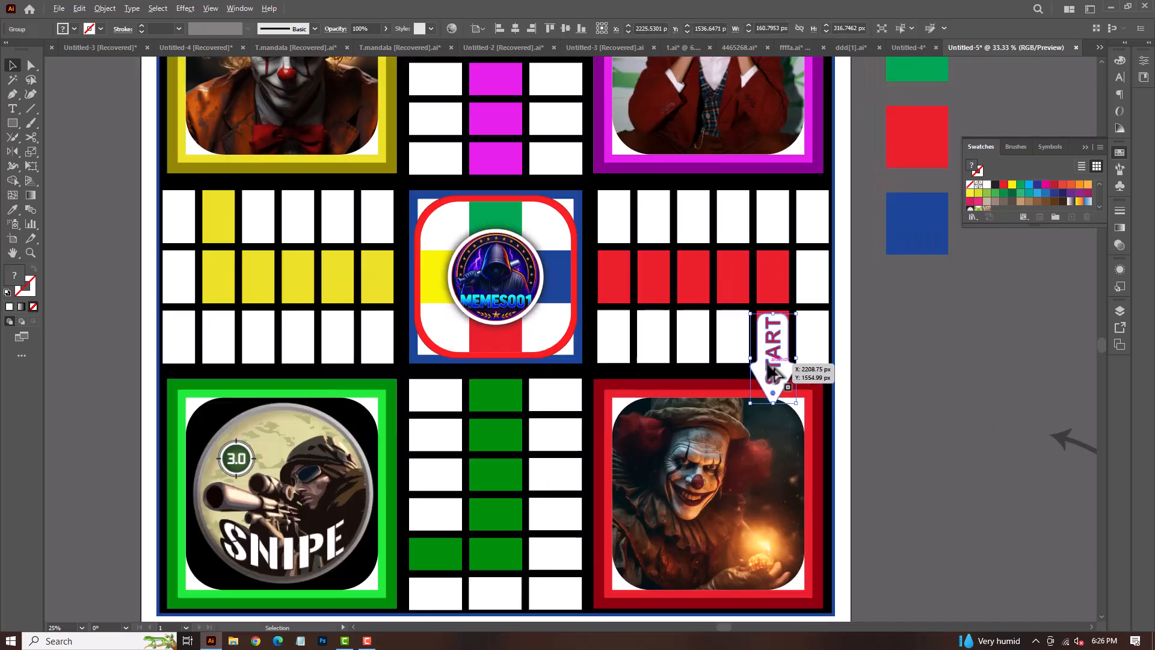
pyautogui.scroll(1, 779, 335)
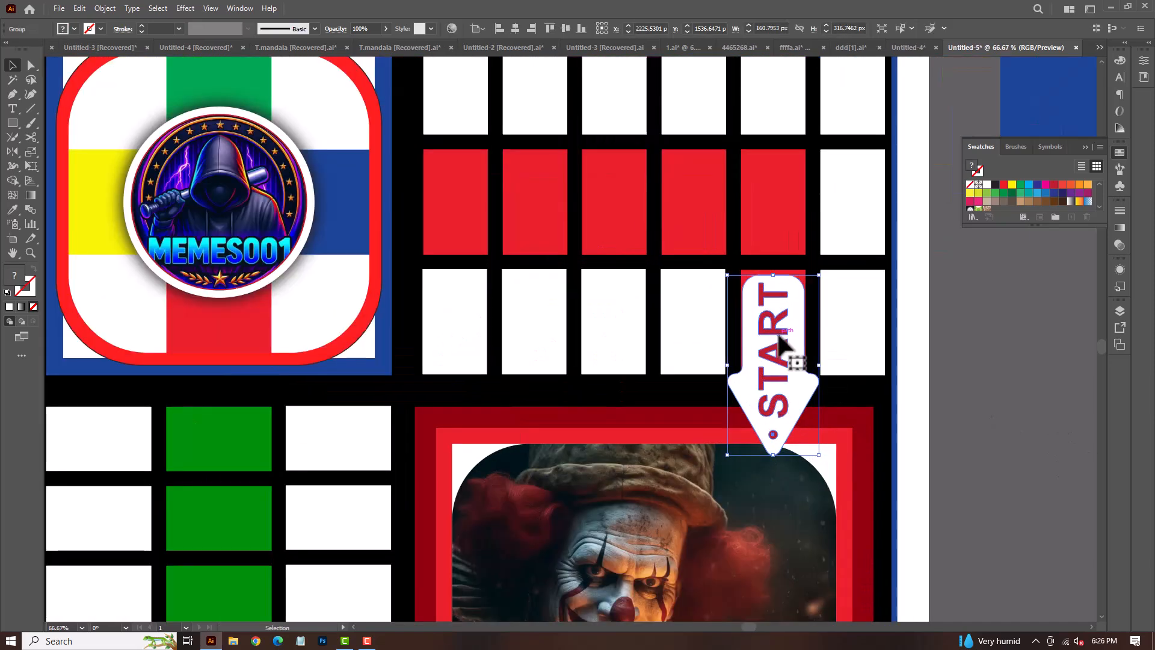
pyautogui.moveTo(772, 455); pyautogui.dragTo(777, 398)
pyautogui.moveTo(776, 333); pyautogui.dragTo(777, 329)
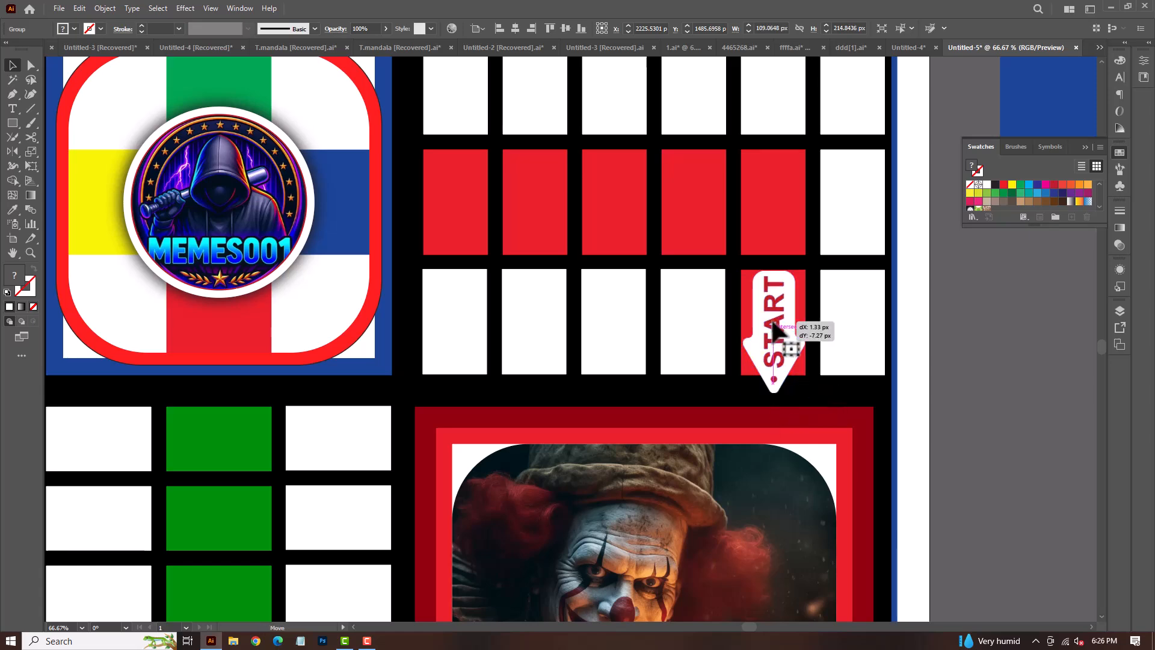
pyautogui.moveTo(772, 394); pyautogui.dragTo(773, 397)
pyautogui.click(987, 380)
# - Copy the START arrow onto the green start tile of the lower arm and rotate it to point left at the green home
pyautogui.scroll(-1, 988, 380)
pyautogui.moveTo(993, 388); pyautogui.dragTo(926, 371)
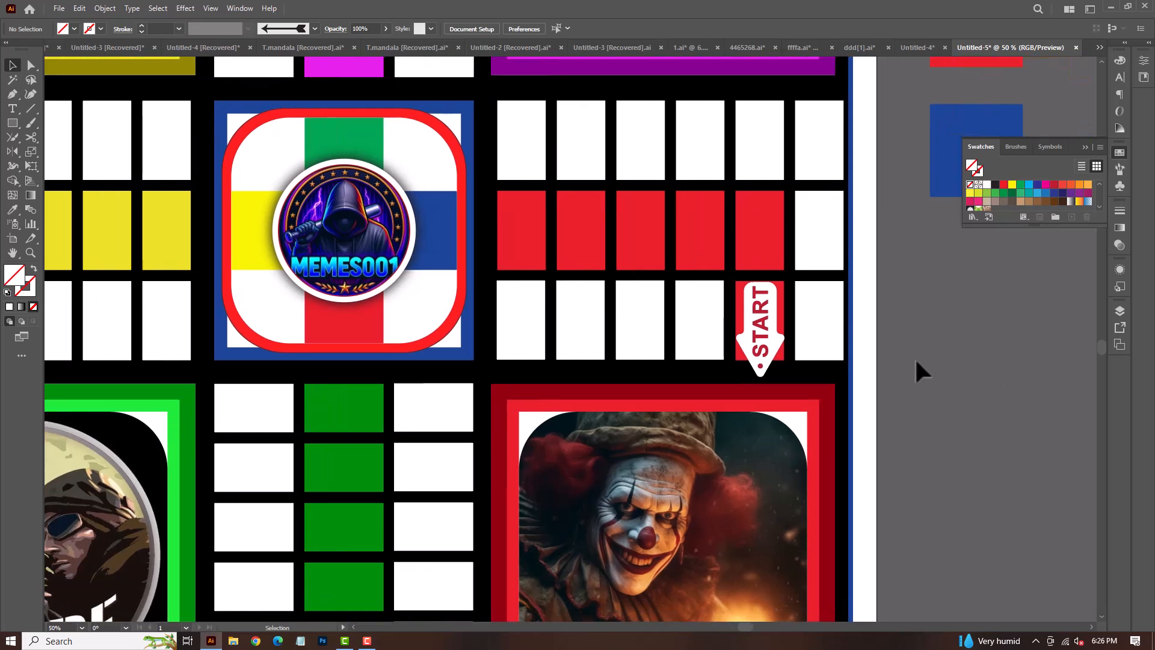
pyautogui.scroll(-2, 917, 363)
pyautogui.moveTo(834, 352); pyautogui.dragTo(596, 481)
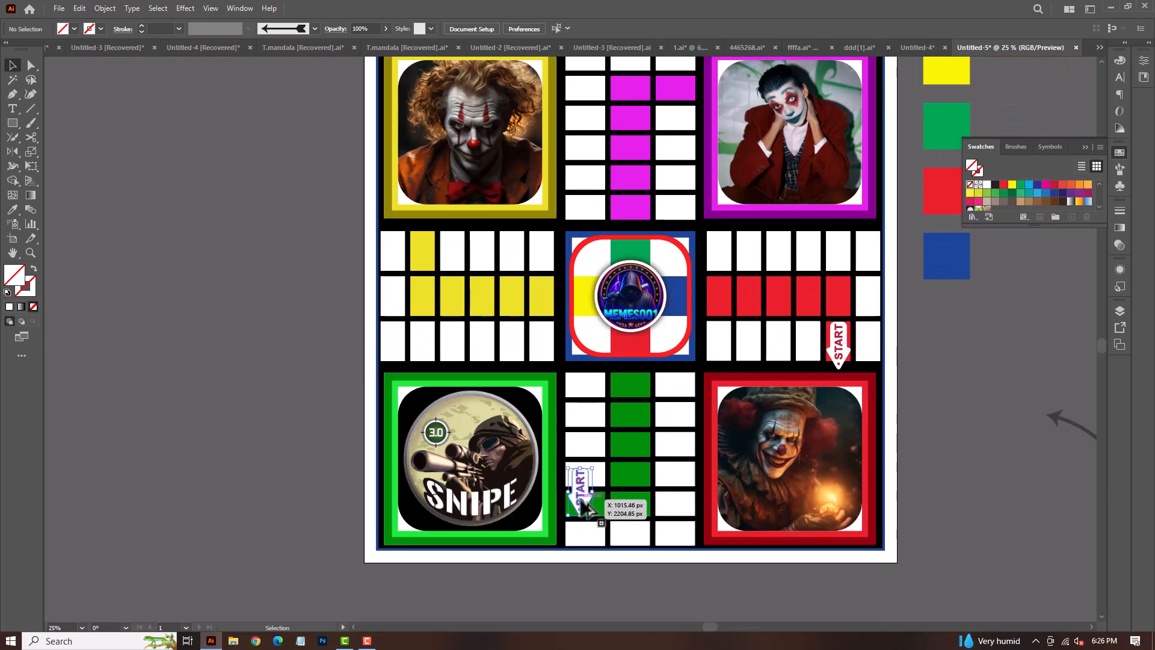
pyautogui.scroll(3, 596, 482)
pyautogui.moveTo(613, 417); pyautogui.dragTo(619, 536)
pyautogui.scroll(1, 615, 488)
pyautogui.scroll(-3, 619, 536)
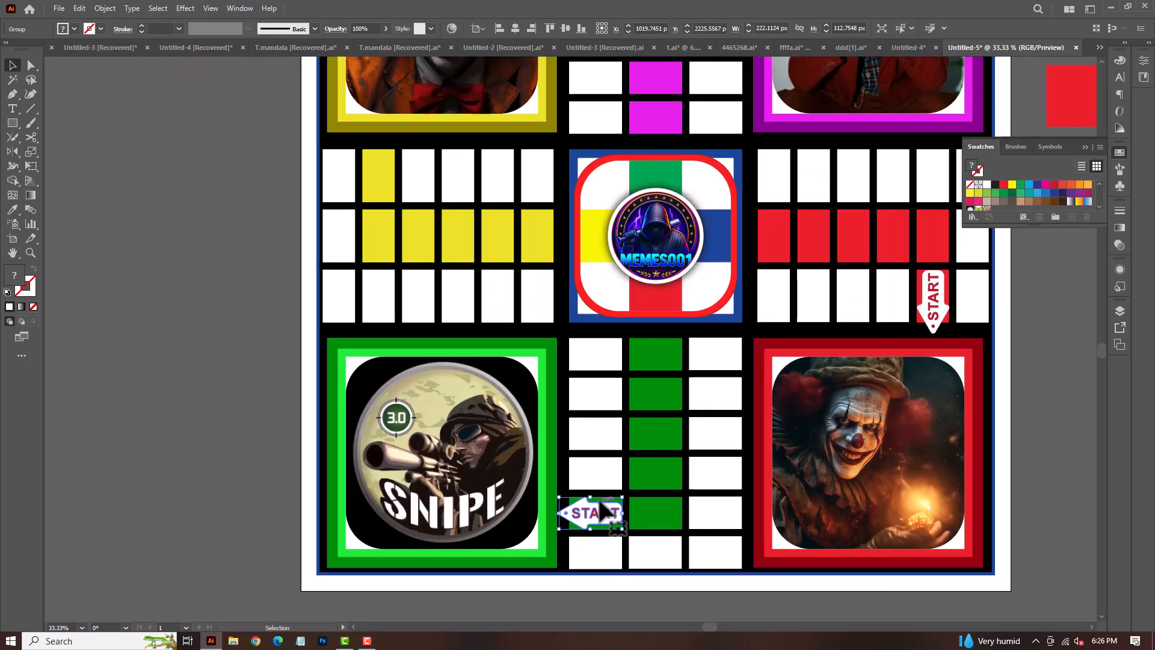
# - Copy the START arrow onto the magenta start tile of the upper arm and rotate it to point right at the magenta home
pyautogui.moveTo(613, 460); pyautogui.dragTo(547, 539)
pyautogui.scroll(-1, 790, 458)
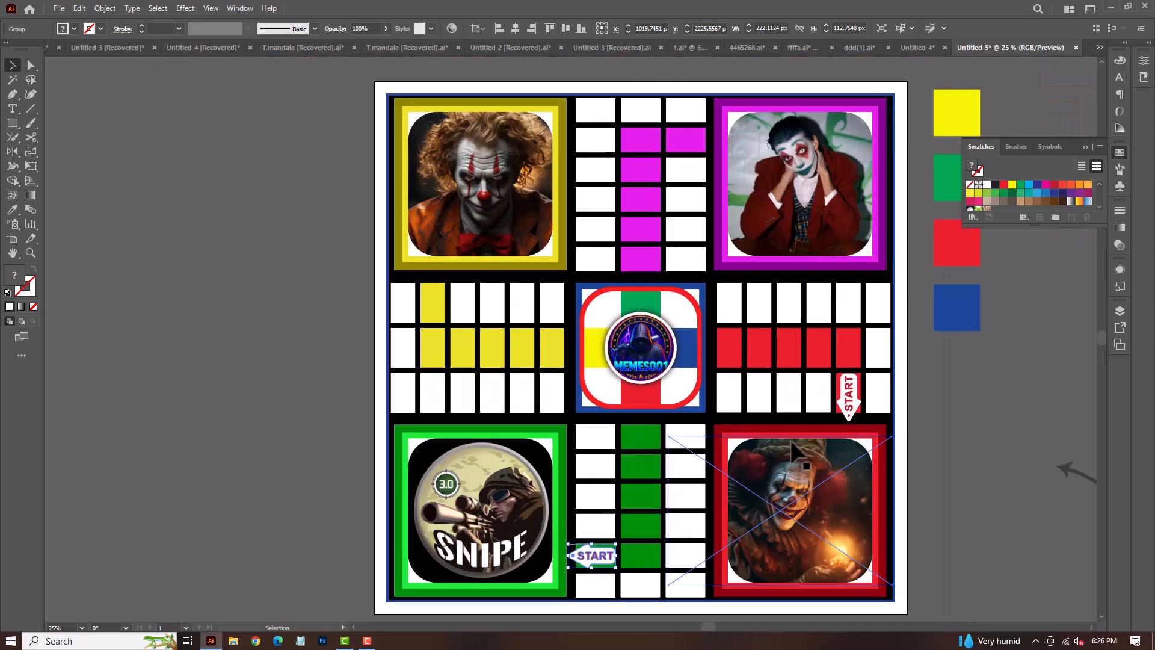
pyautogui.moveTo(799, 431); pyautogui.dragTo(573, 224)
pyautogui.scroll(1, 746, 494)
pyautogui.scroll(2, 573, 224)
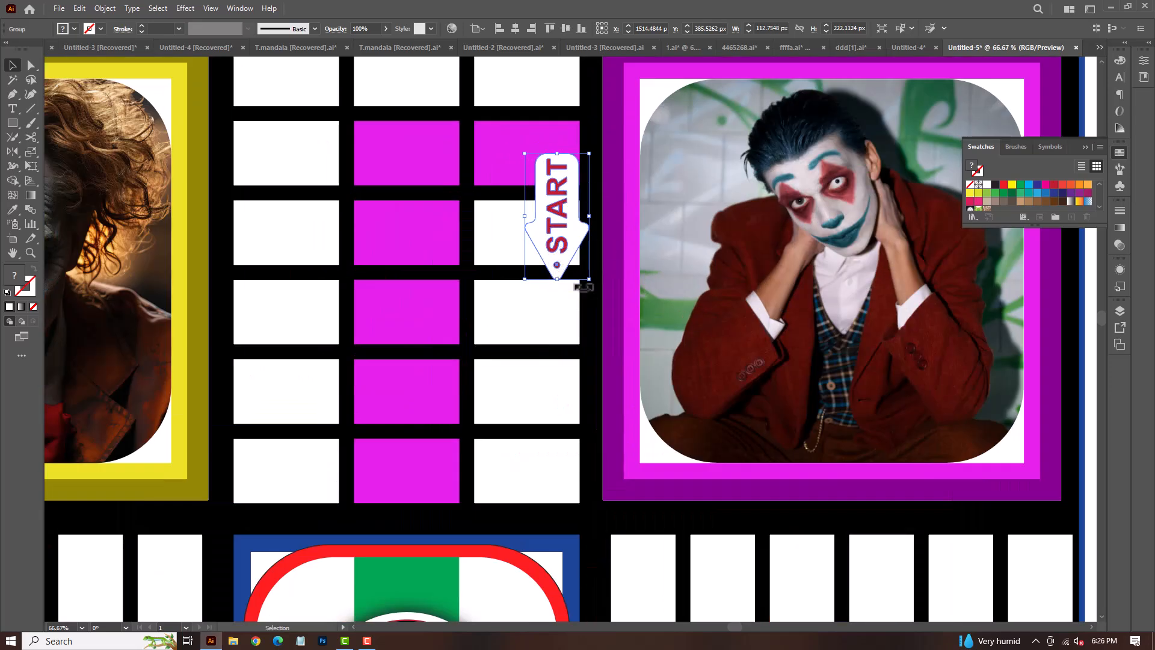
pyautogui.moveTo(593, 283); pyautogui.dragTo(619, 306)
pyautogui.scroll(2, 601, 211)
pyautogui.moveTo(604, 302); pyautogui.dragTo(572, 208)
# - Copy the magenta tile's START arrow to the board's left arm and rotate it to point up
pyautogui.moveTo(569, 180); pyautogui.dragTo(426, 351)
pyautogui.scroll(-4, 566, 170)
pyautogui.scroll(2, 426, 351)
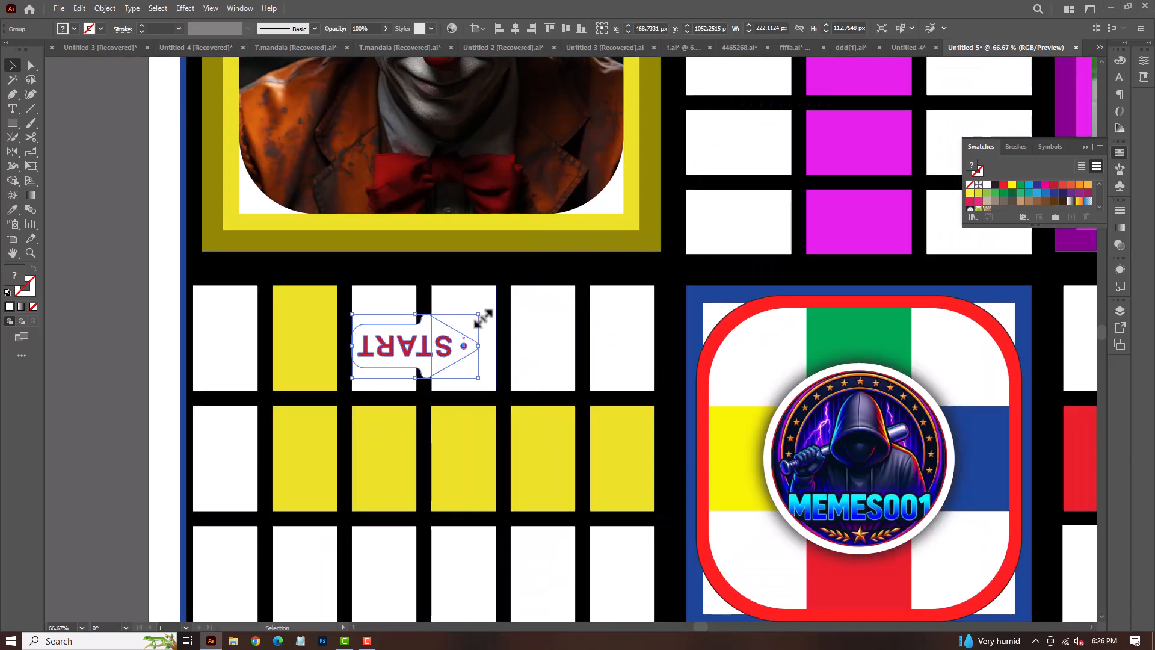
pyautogui.moveTo(485, 310); pyautogui.dragTo(418, 255)
pyautogui.scroll(-1, 414, 279)
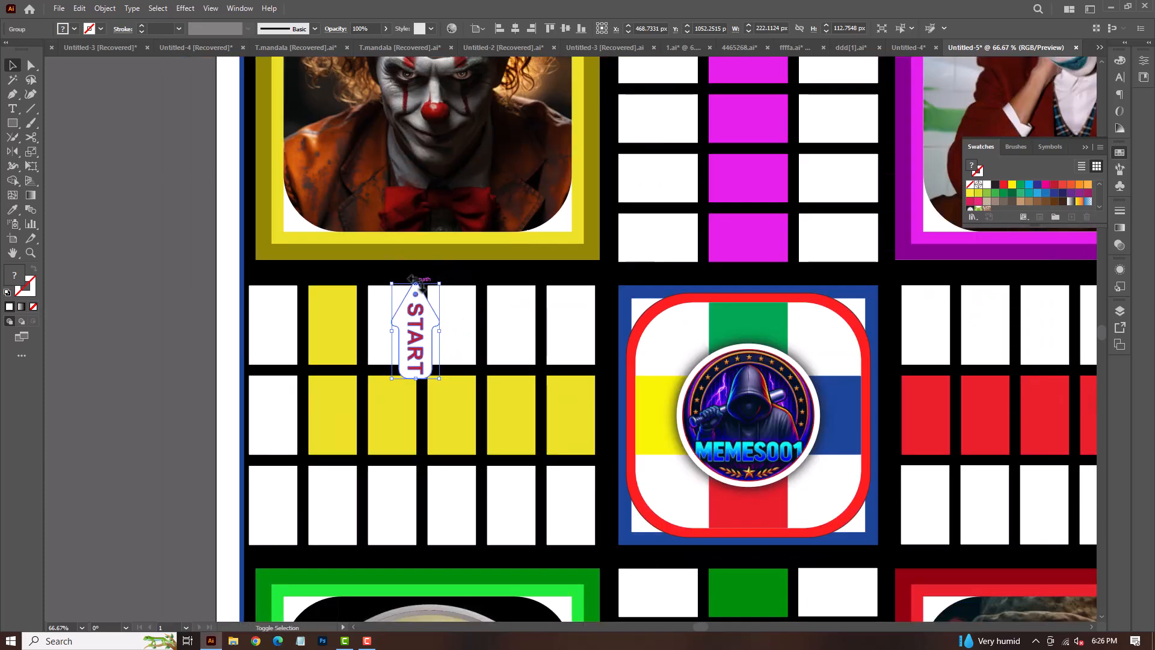
# - Duplicate the upward-pointing START arrow onto the yellow start tile, its tip reaching toward the yellow home square
pyautogui.scroll(1, 421, 404)
pyautogui.scroll(2, 420, 382)
pyautogui.moveTo(420, 382); pyautogui.dragTo(371, 338)
pyautogui.scroll(1, 380, 340)
pyautogui.rightClick(376, 349)
pyautogui.moveTo(407, 350)
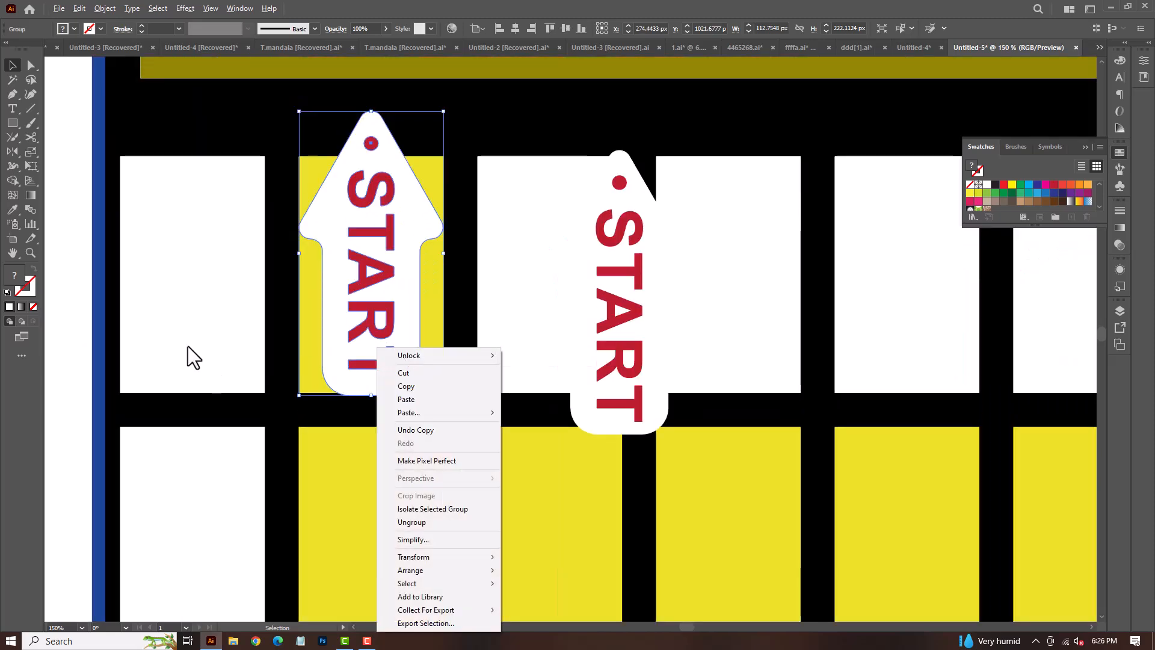
pyautogui.click(233, 331)
pyautogui.scroll(-4, 501, 296)
pyautogui.click(268, 305)
pyautogui.scroll(2, 508, 296)
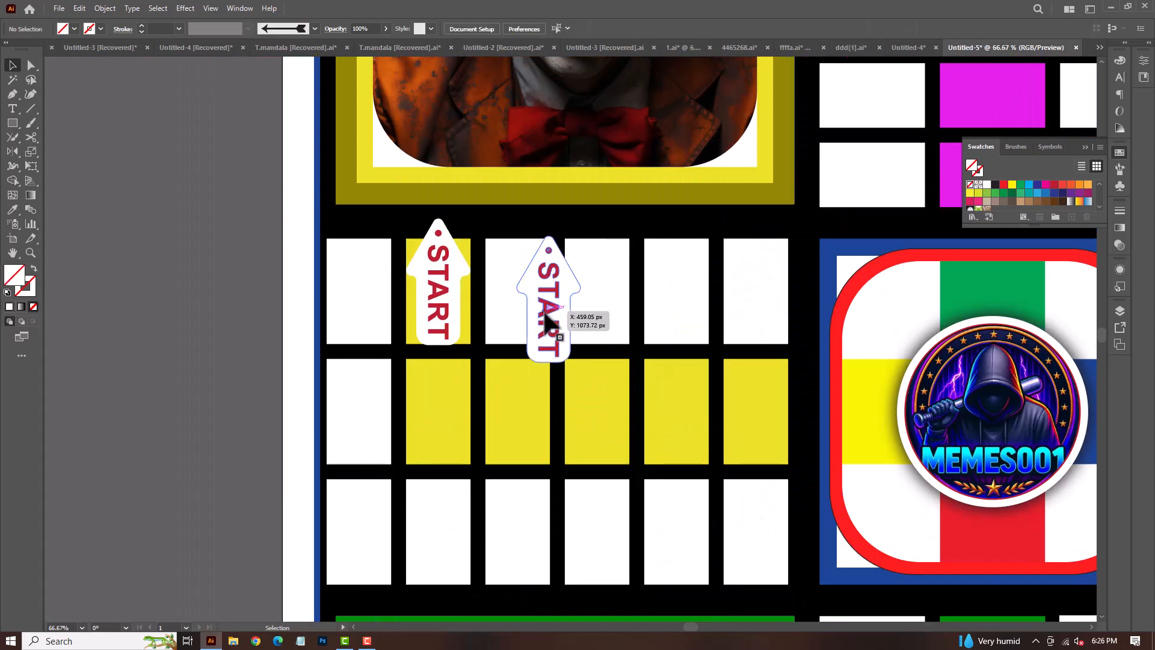
# - Delete the spare START arrow beside the yellow start tile and nudge the tile's own arrow slightly up to its lower edge
pyautogui.click(544, 311)
pyautogui.press('Delete')
pyautogui.scroll(3, 452, 335)
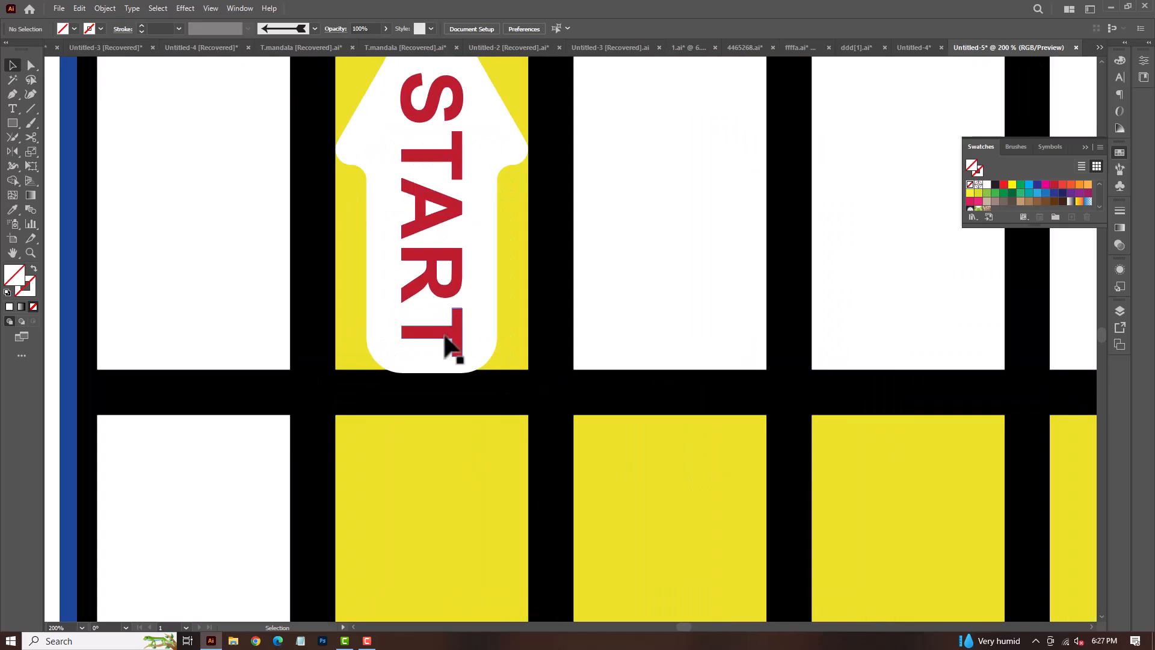
pyautogui.click(448, 347)
pyautogui.press('Up')
pyautogui.press('Up')
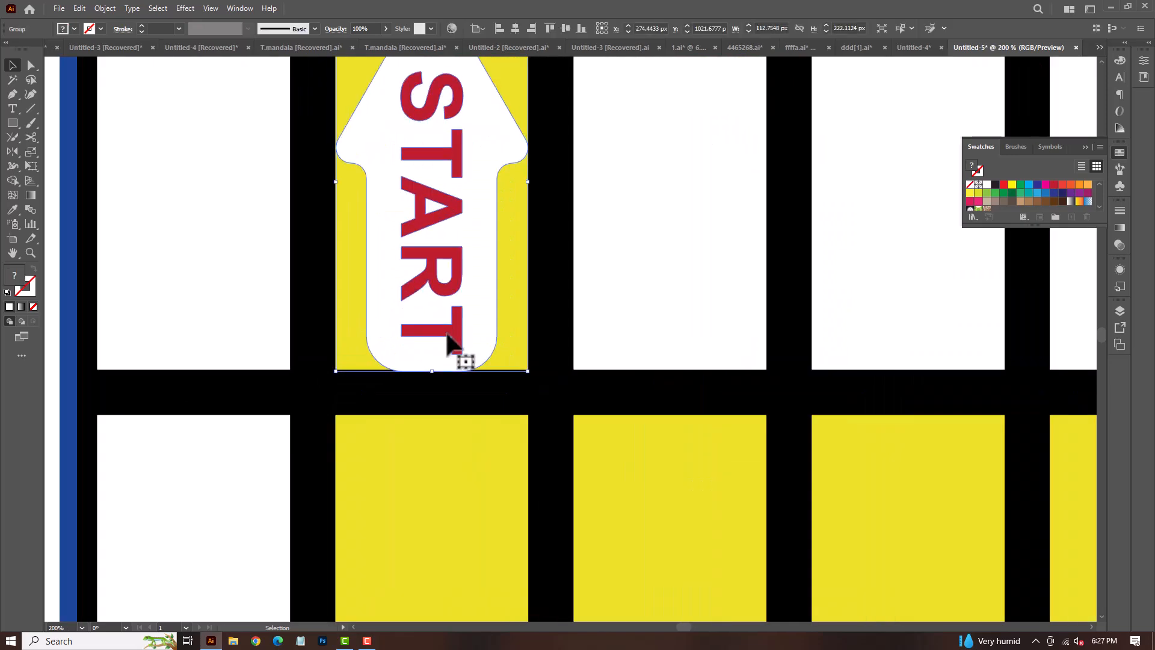
pyautogui.scroll(-5, 481, 328)
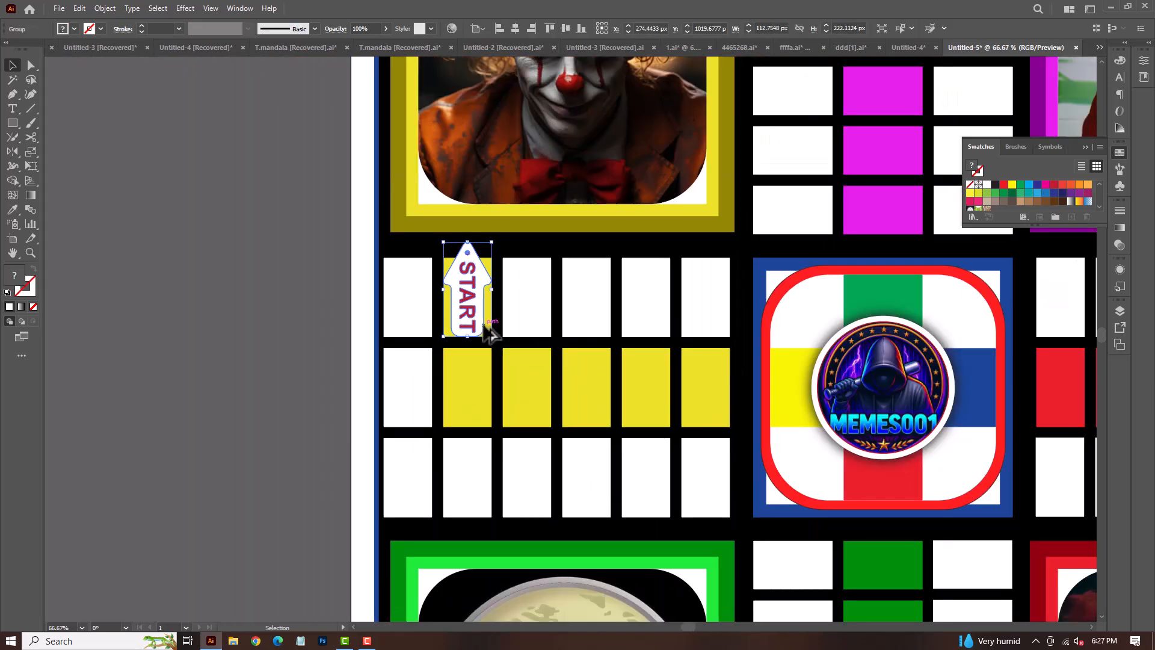
pyautogui.click(321, 319)
# - Delete the yellow, green, red and blue reference squares beside the artboard
pyautogui.scroll(-2, 320, 316)
pyautogui.moveTo(321, 318); pyautogui.dragTo(318, 337)
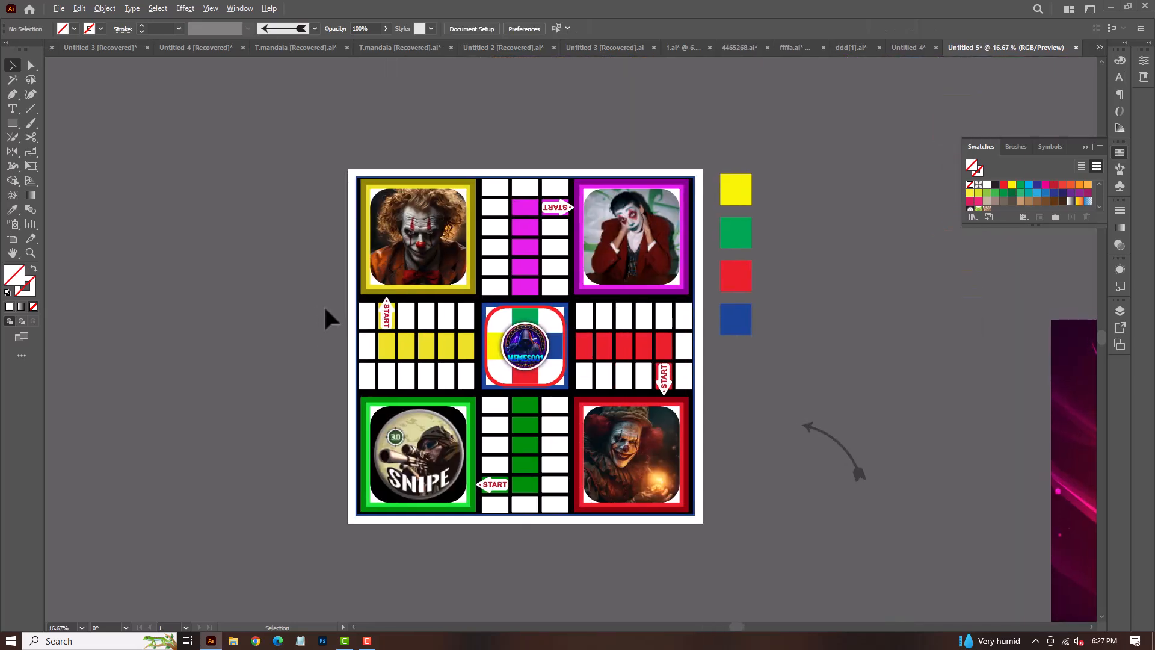
pyautogui.scroll(1, 323, 302)
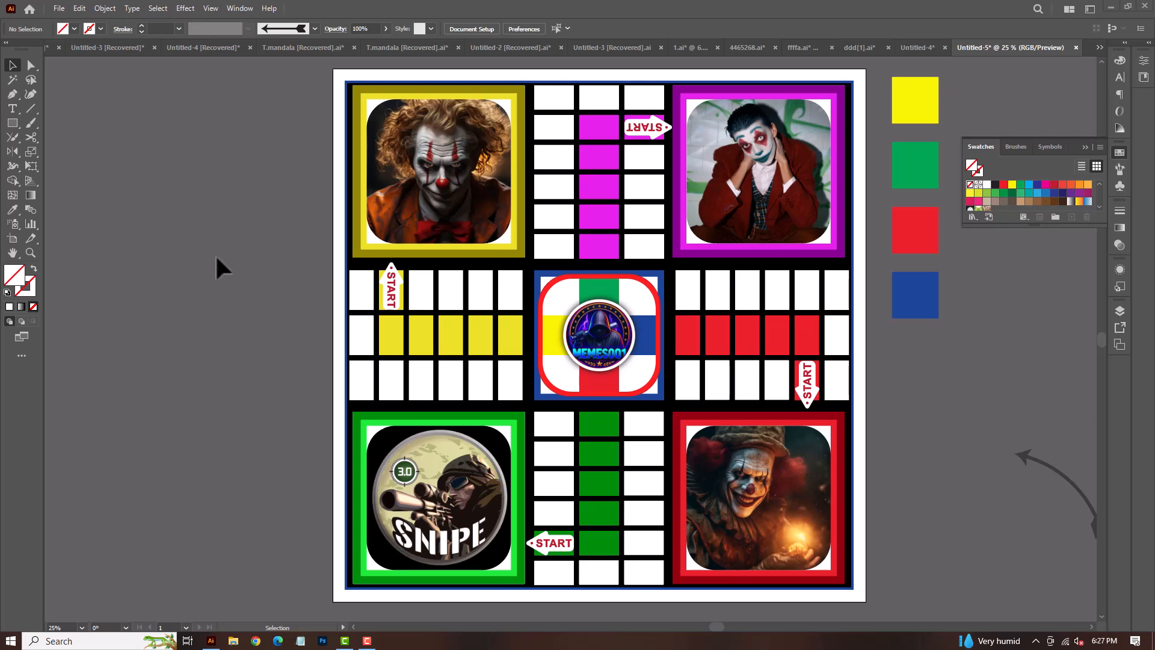
pyautogui.moveTo(944, 351); pyautogui.dragTo(916, 204)
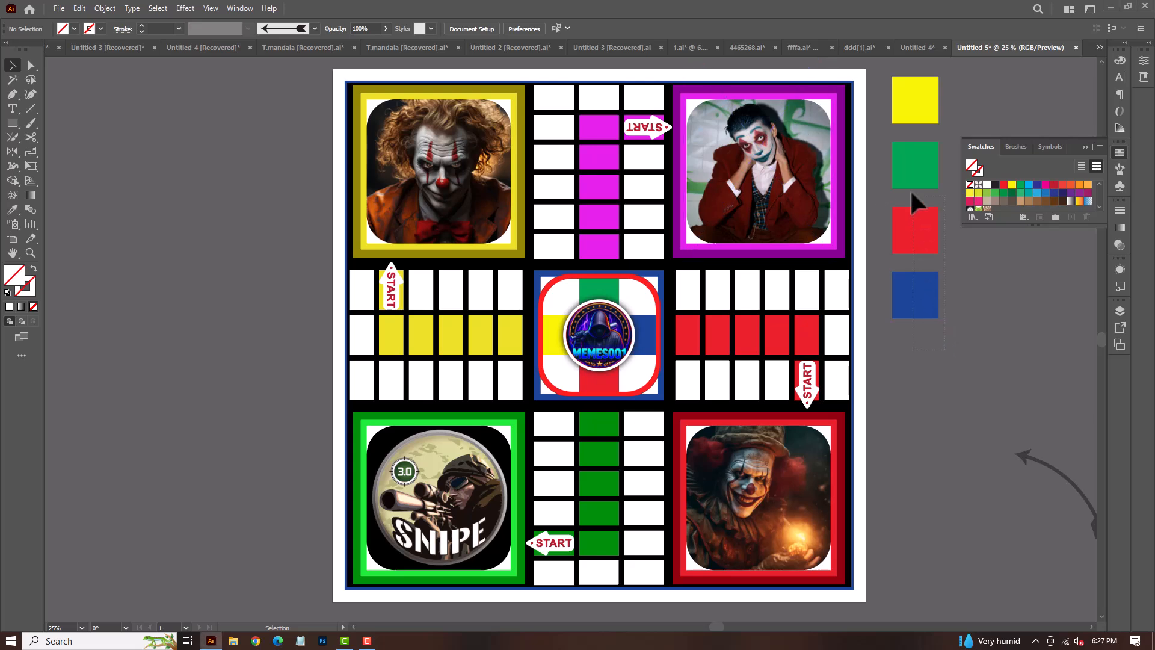
pyautogui.moveTo(899, 110); pyautogui.dragTo(899, 108)
pyautogui.press('Delete')
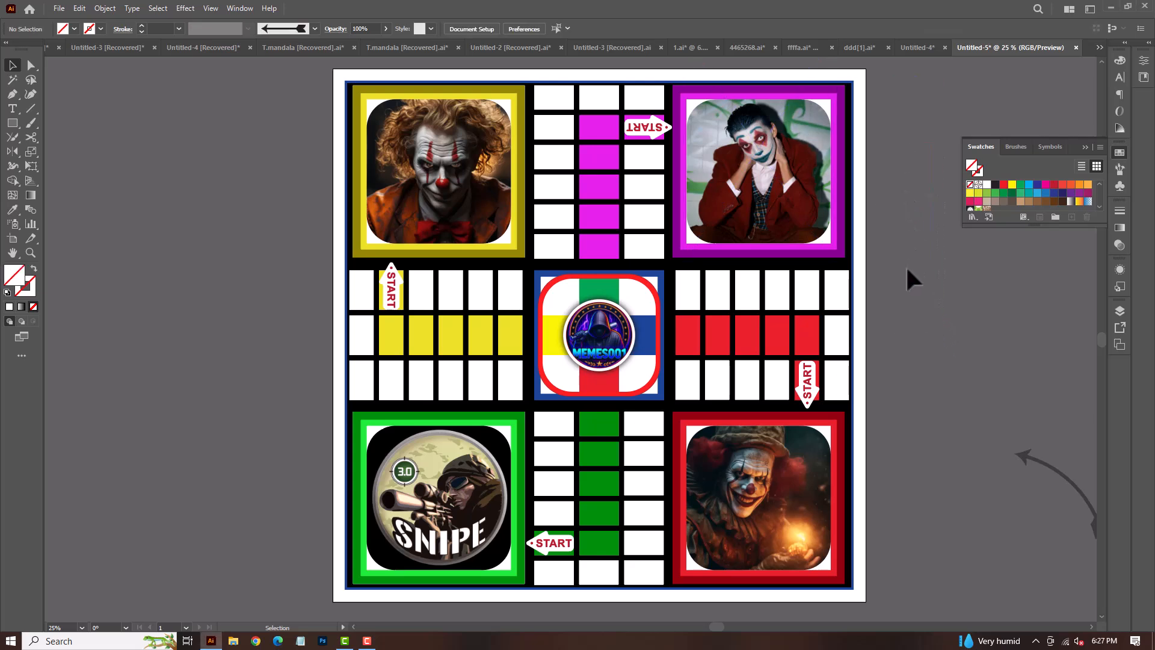
pyautogui.moveTo(916, 307); pyautogui.dragTo(904, 311)
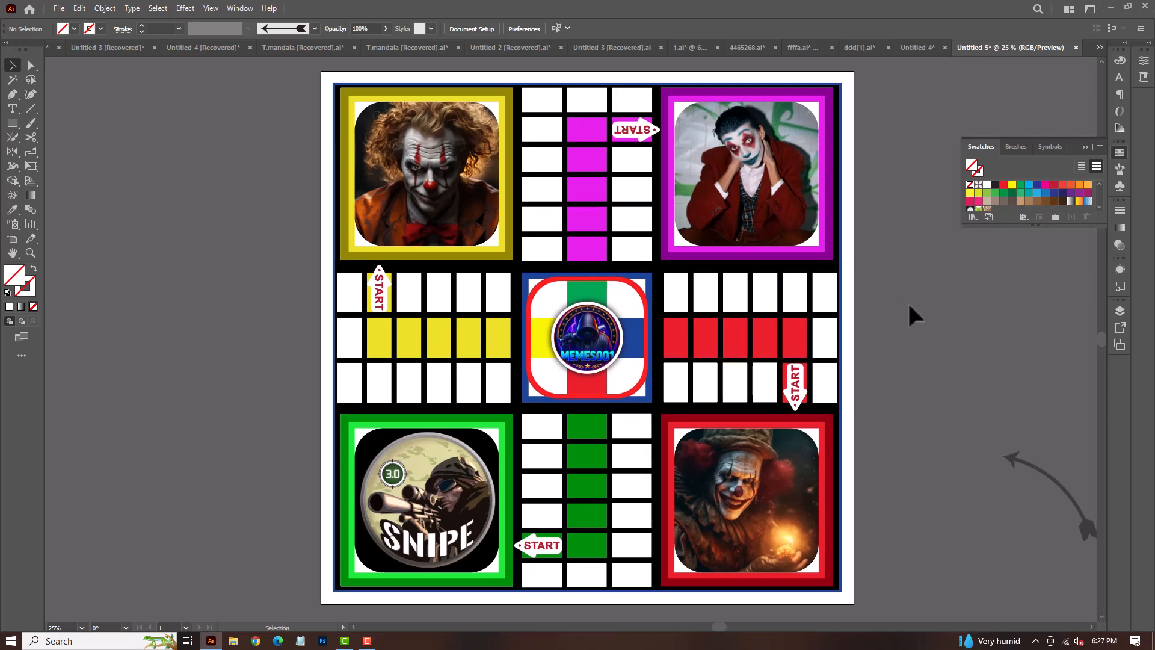